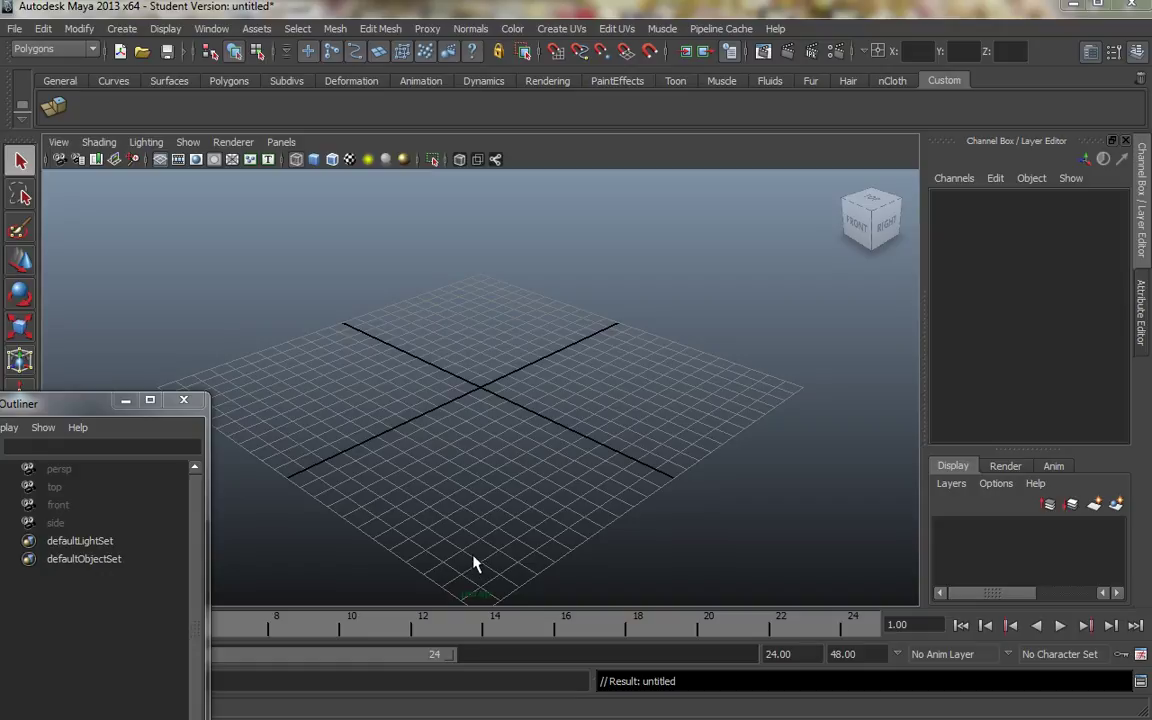
Step: Switch to MatchMover and export the track without the distortion grid as a Maya file, overwriting trackedv2.ma in MayaProject/scenes
key(super)
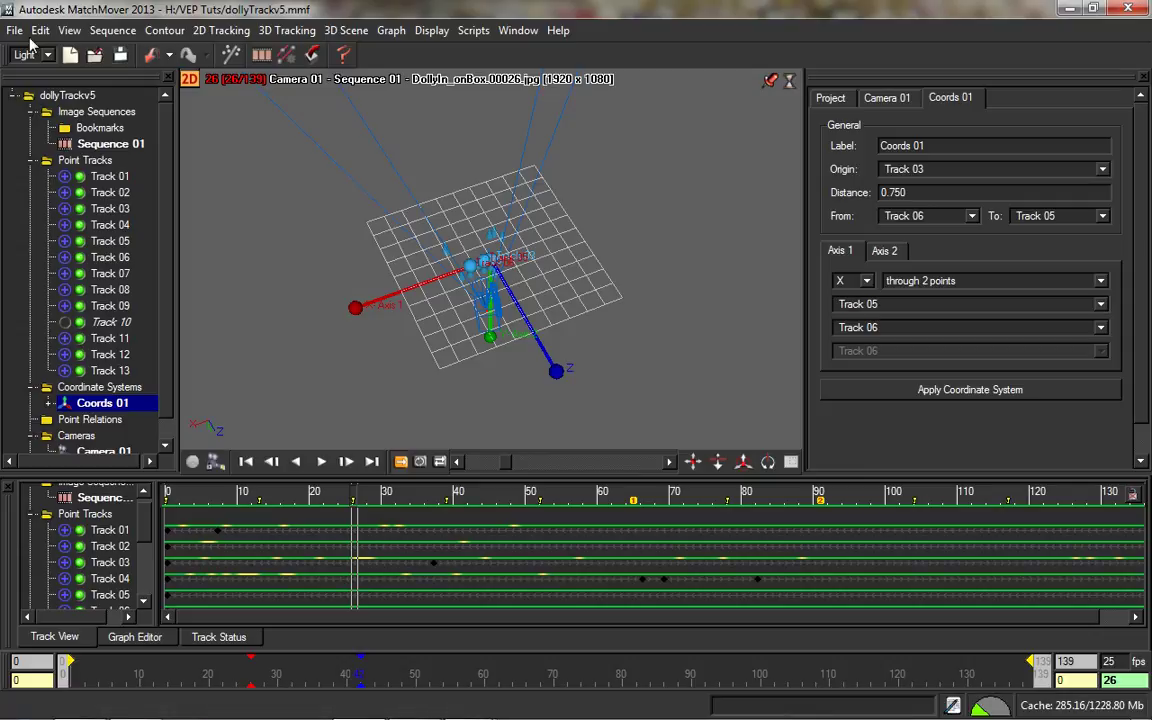
click(15, 30)
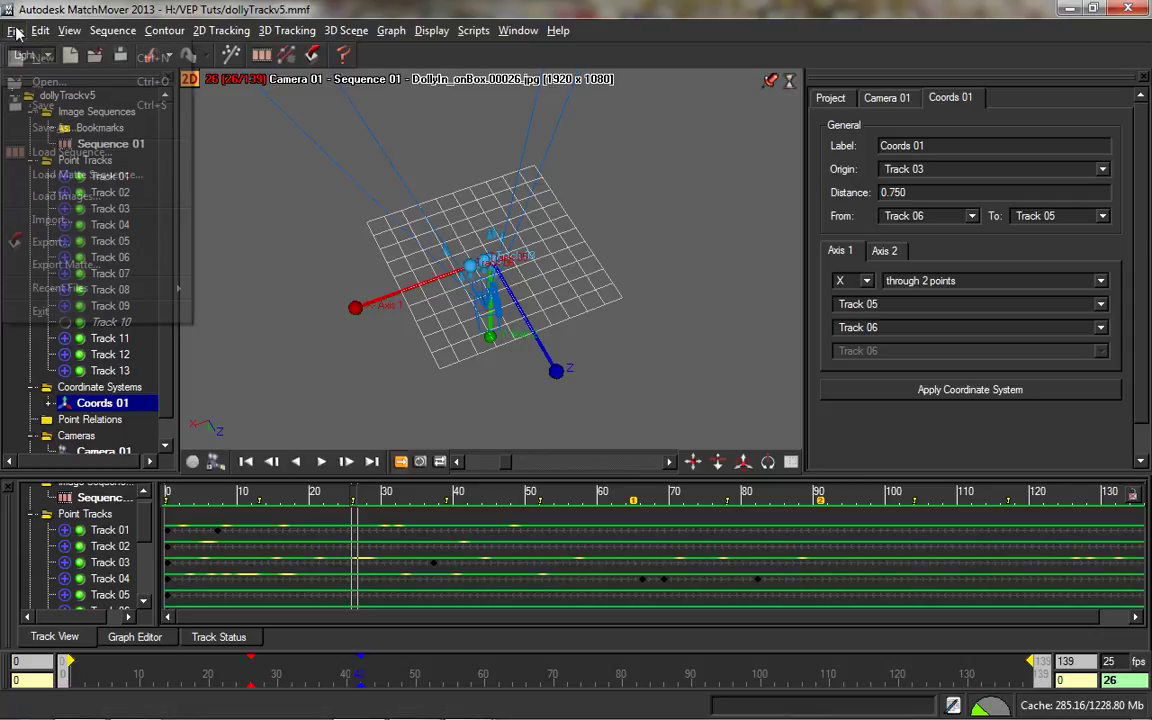
click(51, 239)
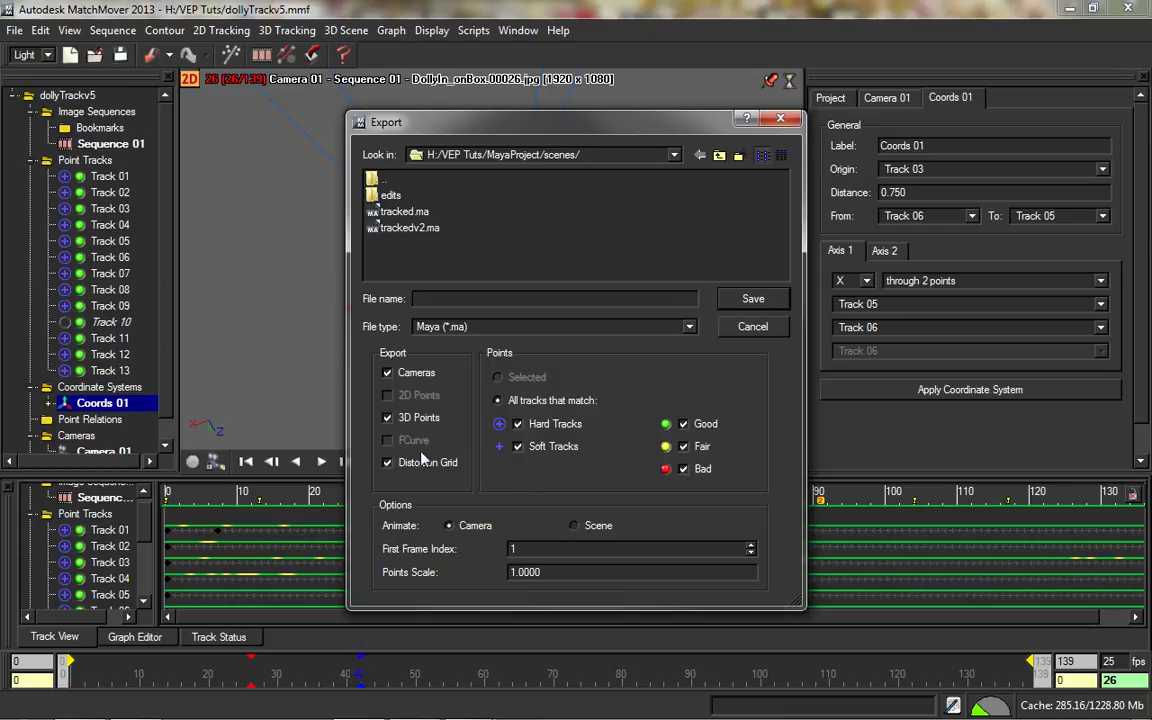
click(388, 463)
click(387, 228)
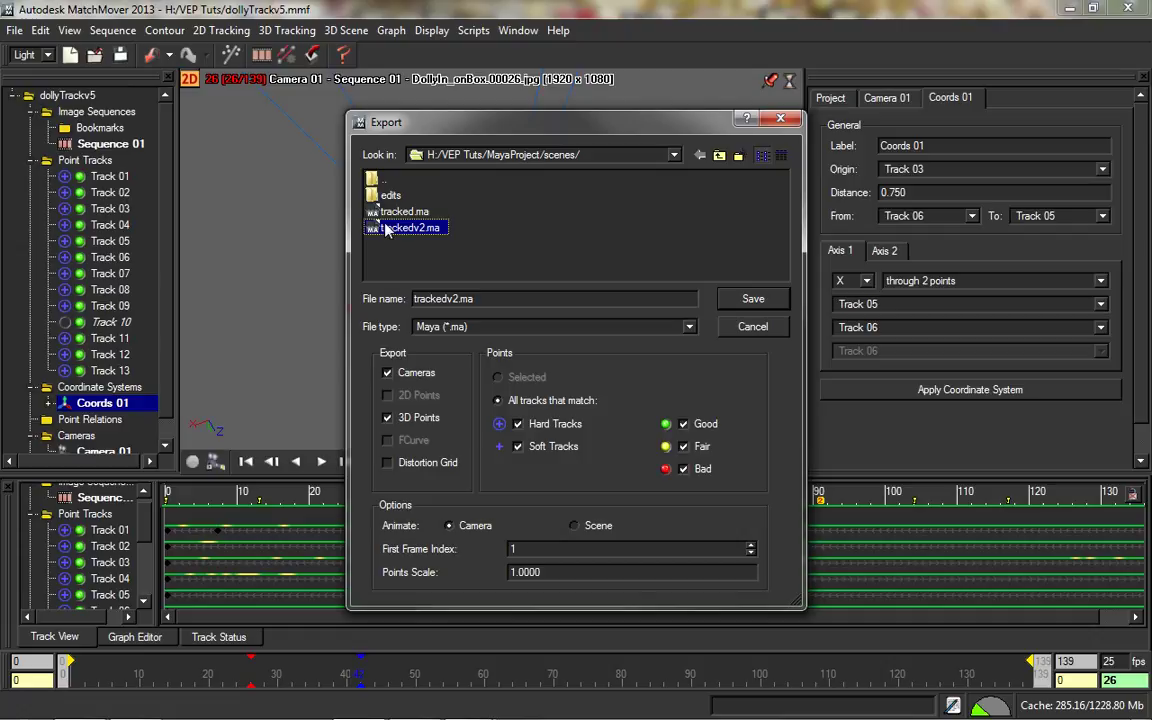
click(740, 298)
click(546, 383)
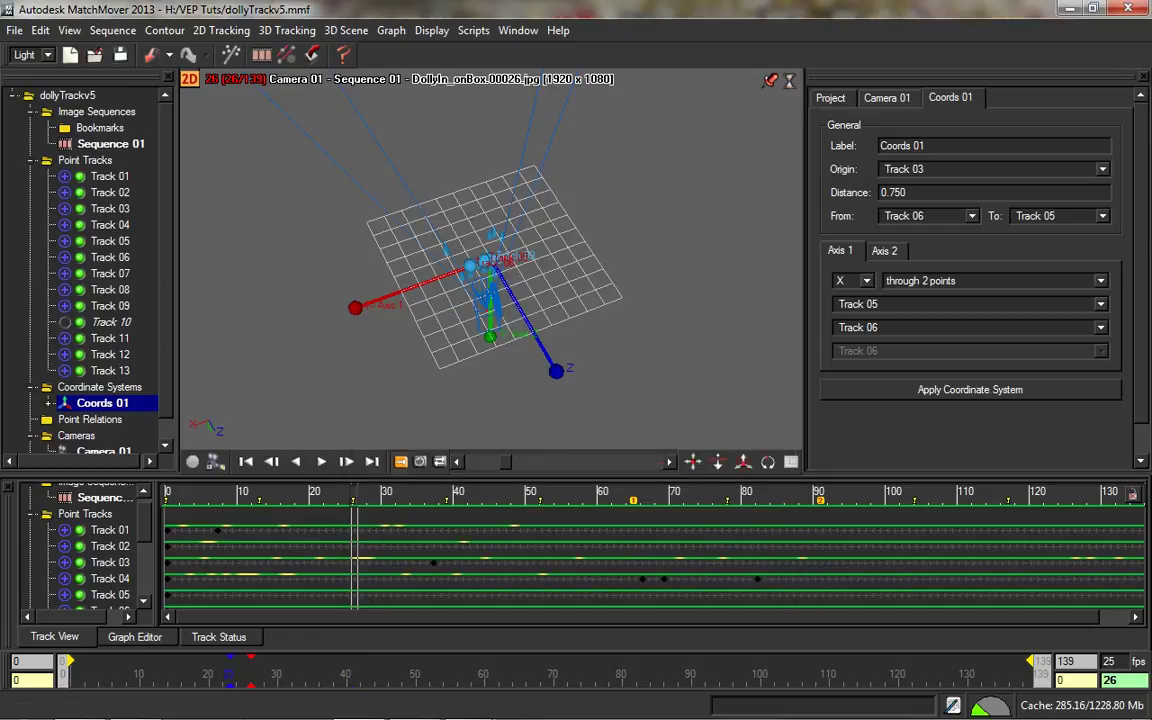
Step: Switch back to Maya and set the current project to the MayaProject folder in H:\VEP Tuts
mouse_move(404, 707)
mouse_move(467, 702)
click(523, 532)
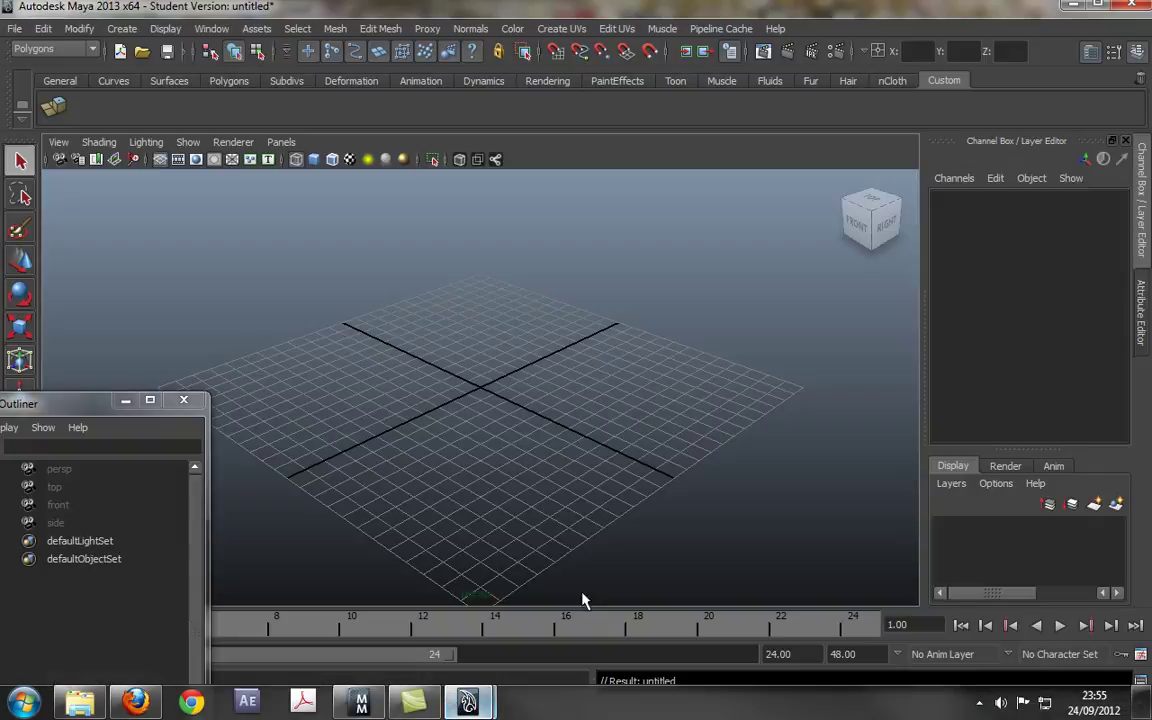
click(12, 28)
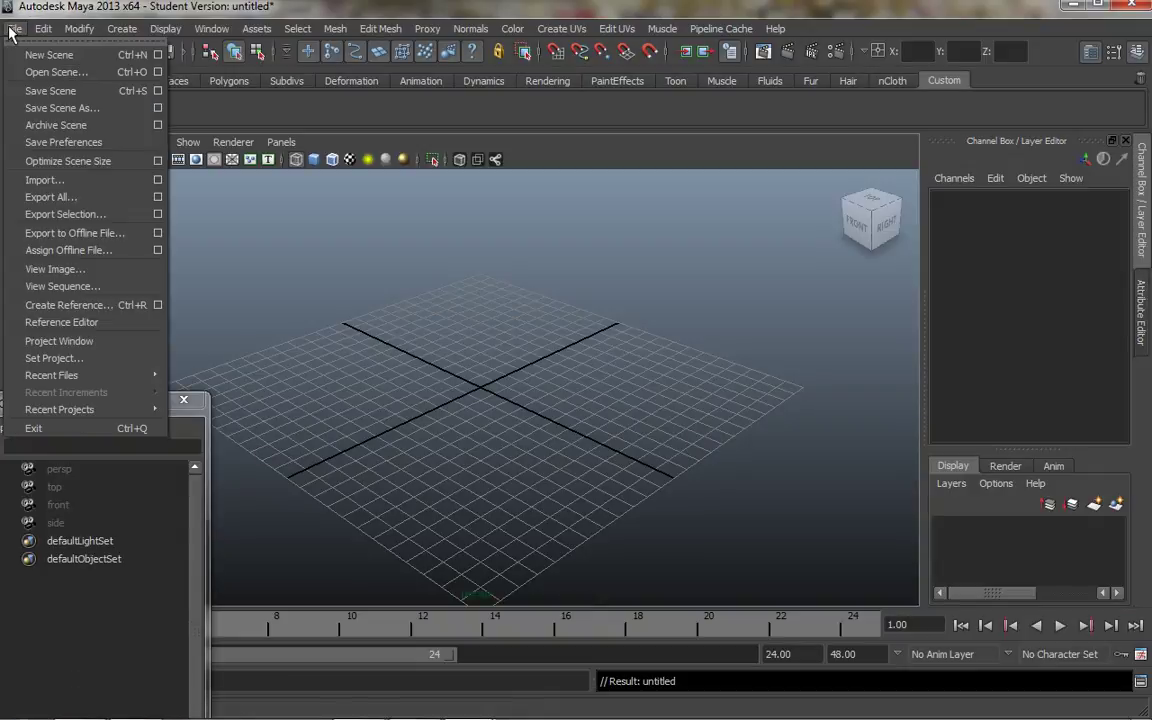
click(55, 330)
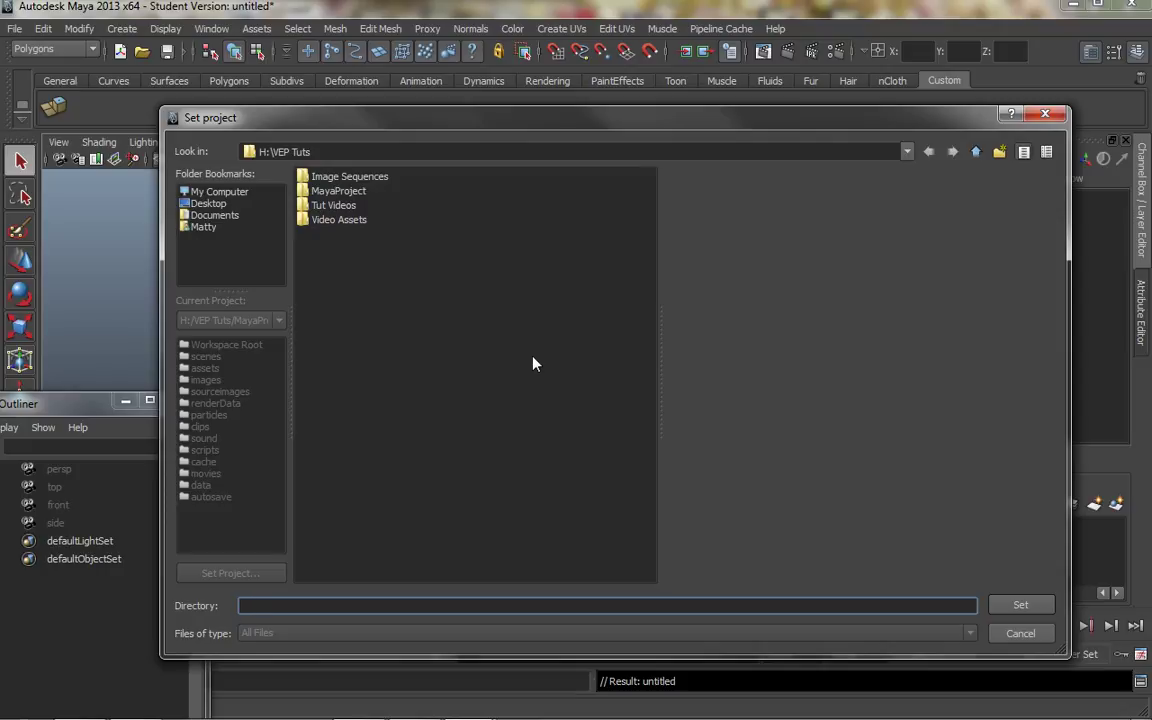
click(345, 191)
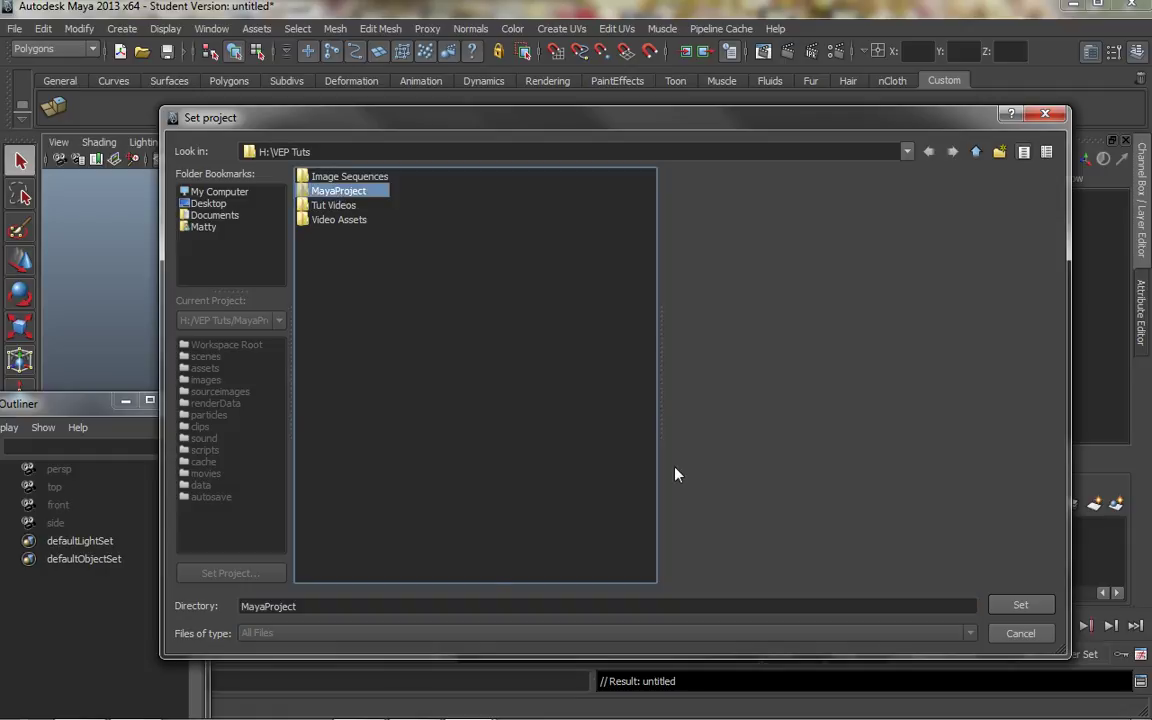
click(1020, 606)
Step: Open the exported scene trackedv2.ma from the project's scenes folder
click(15, 28)
click(34, 90)
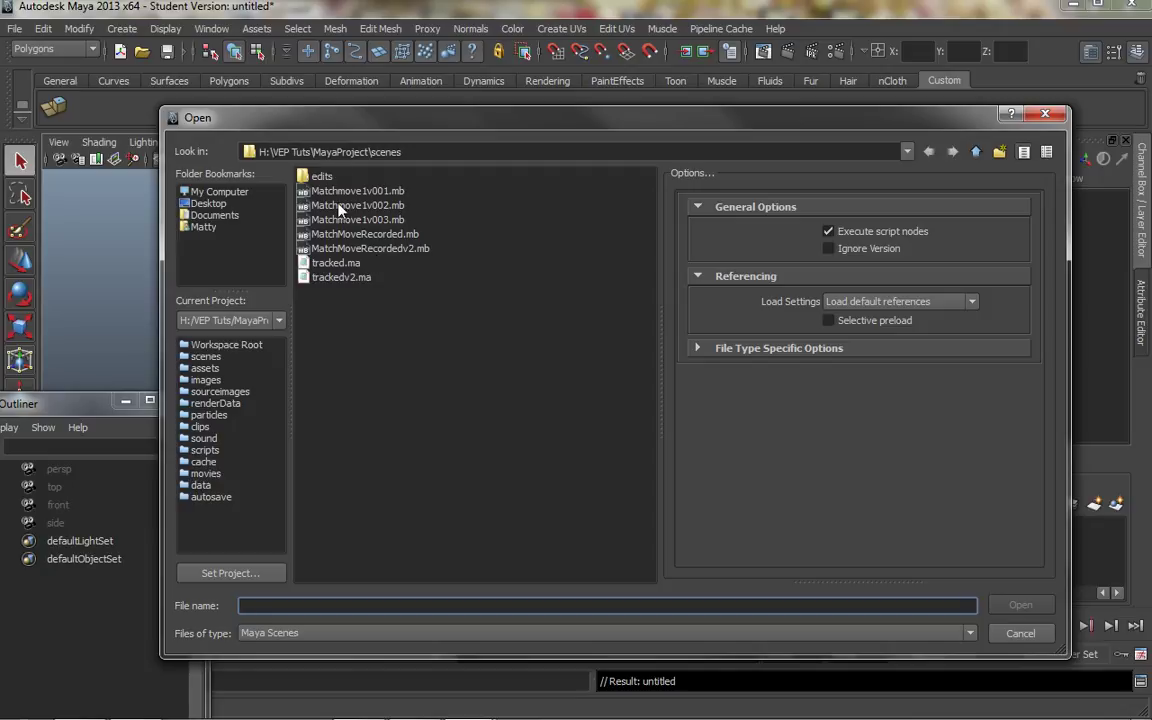
click(343, 278)
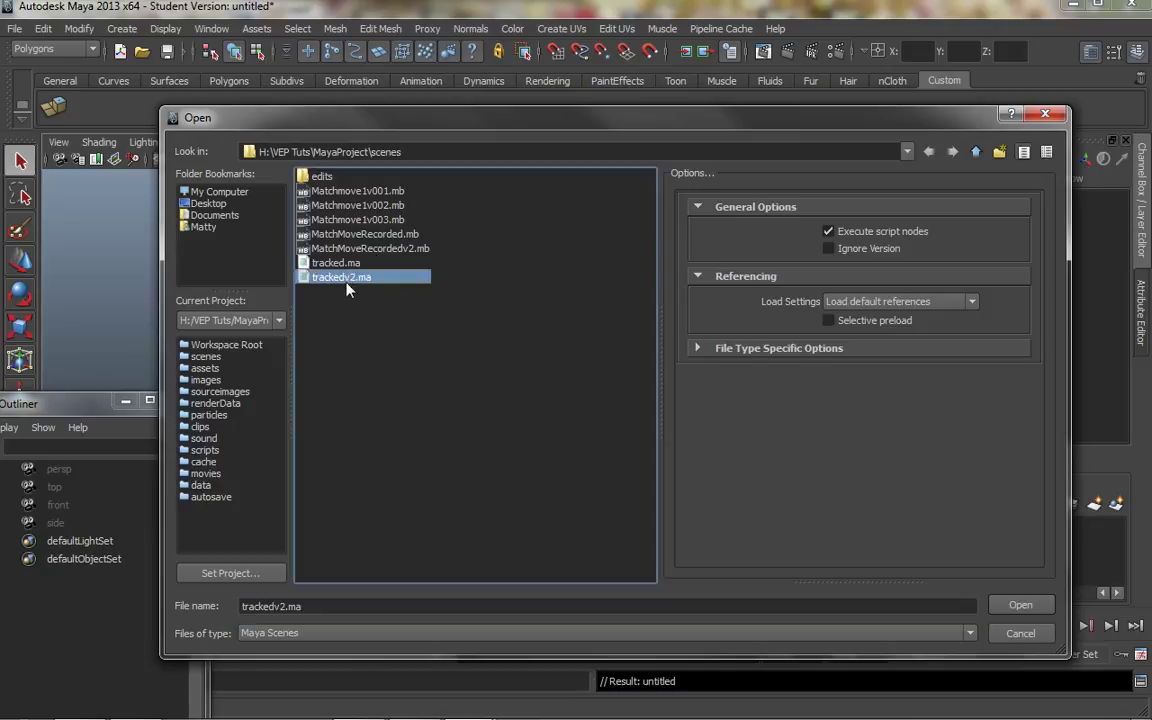
click(1019, 605)
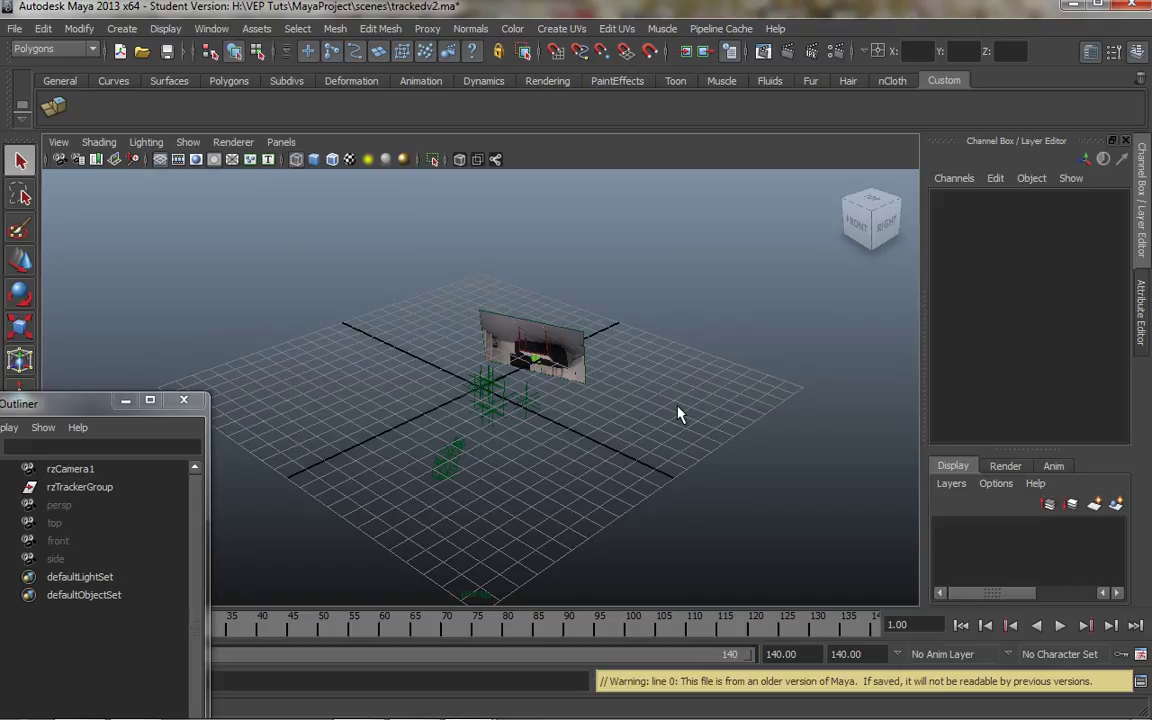
Step: Examine the tracked camera, image plane and tracker locators from several angles, moving the Outliner out of the way
scroll(553, 375, up, 5)
alt+drag(553, 375, 594, 432)
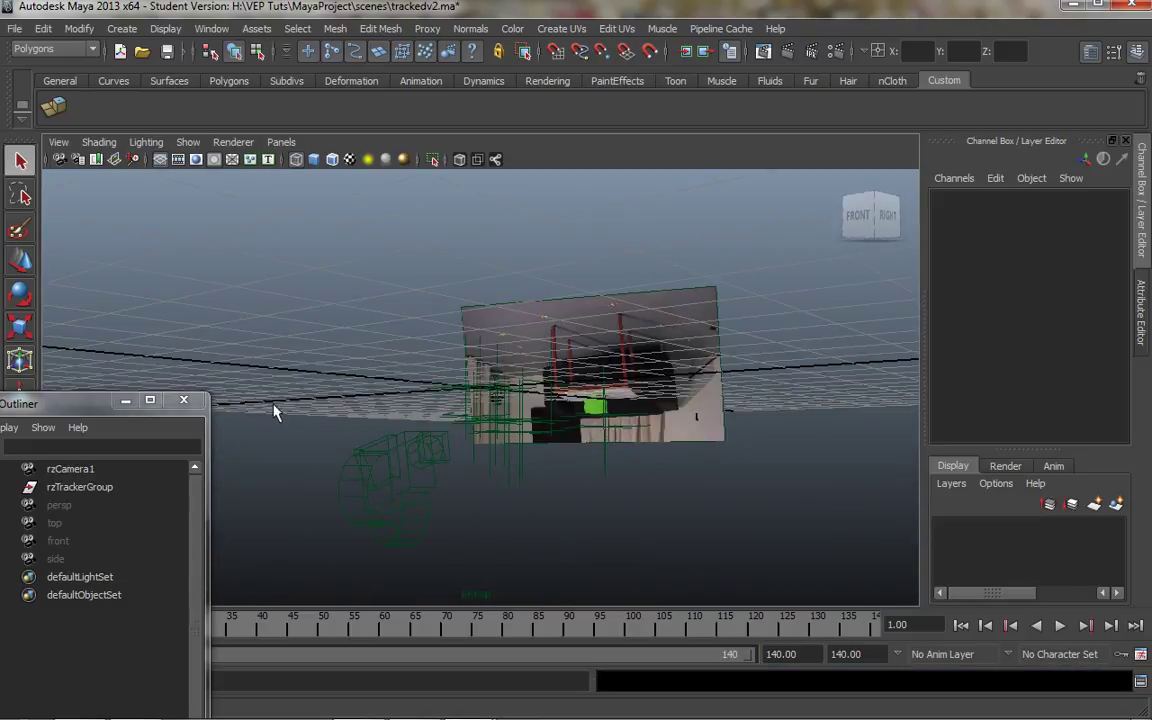
drag(90, 405, 1062, 505)
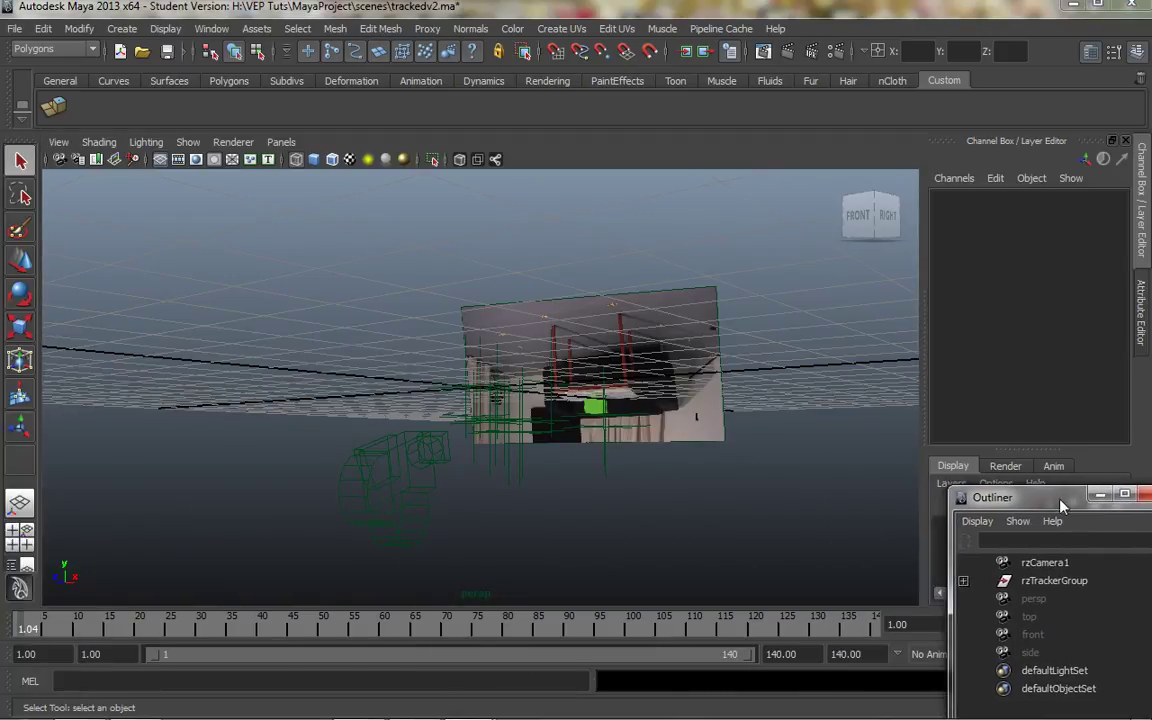
alt+drag(499, 375, 465, 558)
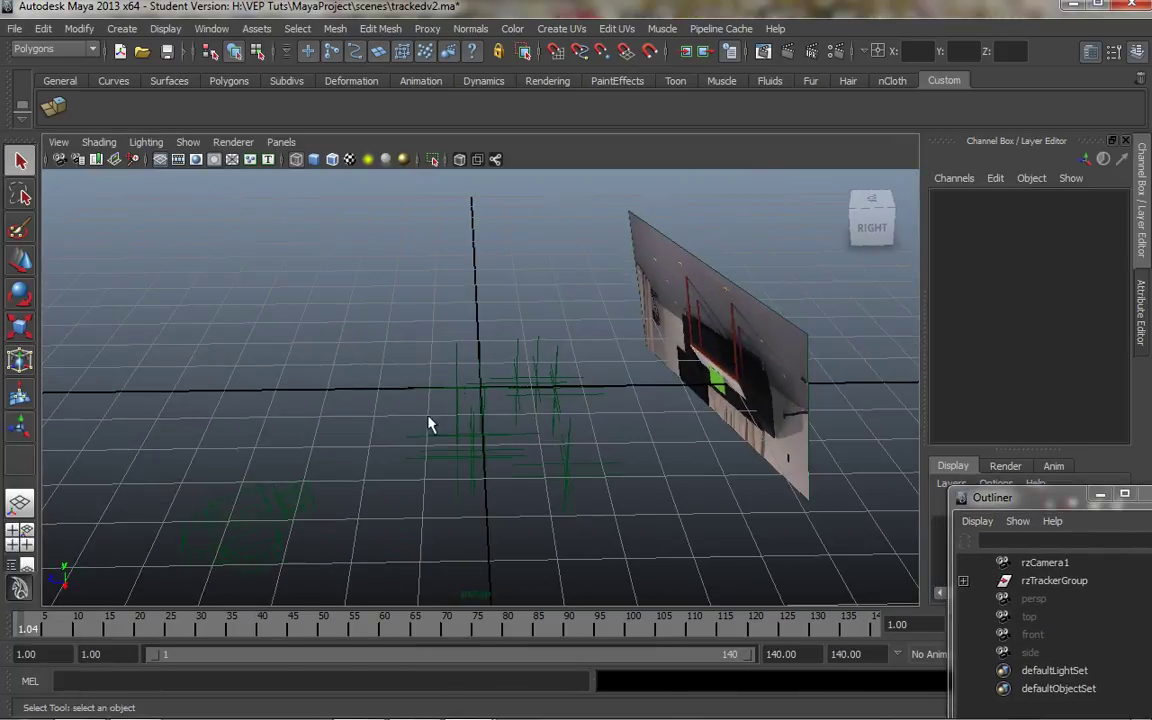
alt+drag(571, 450, 699, 485)
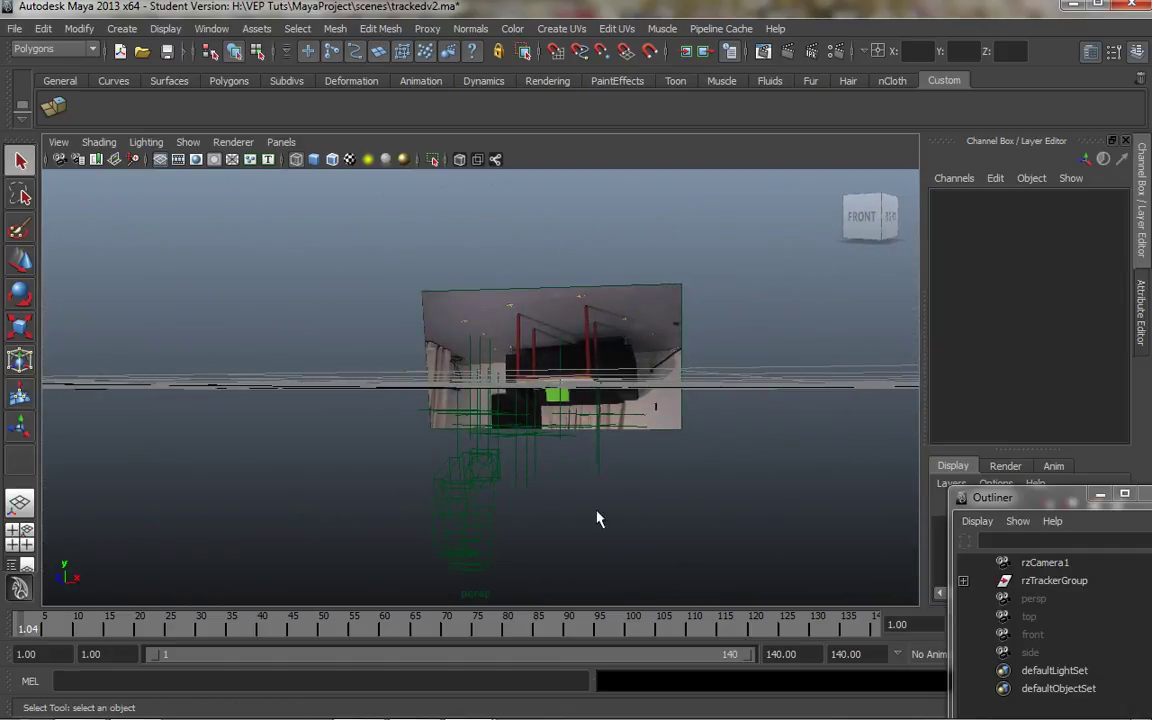
alt+drag(591, 532, 590, 533)
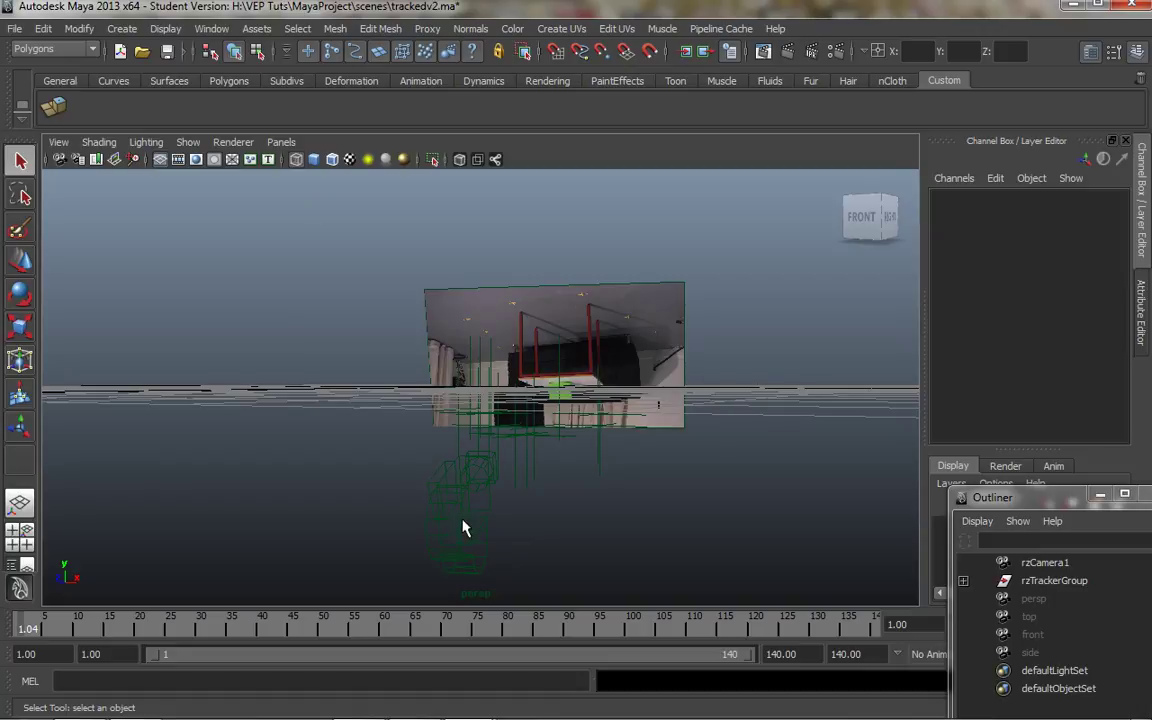
Step: Scrub through the timeline and play the animation to check the tracked camera's movement from the front and the side
click(296, 620)
click(446, 628)
drag(527, 628, 830, 628)
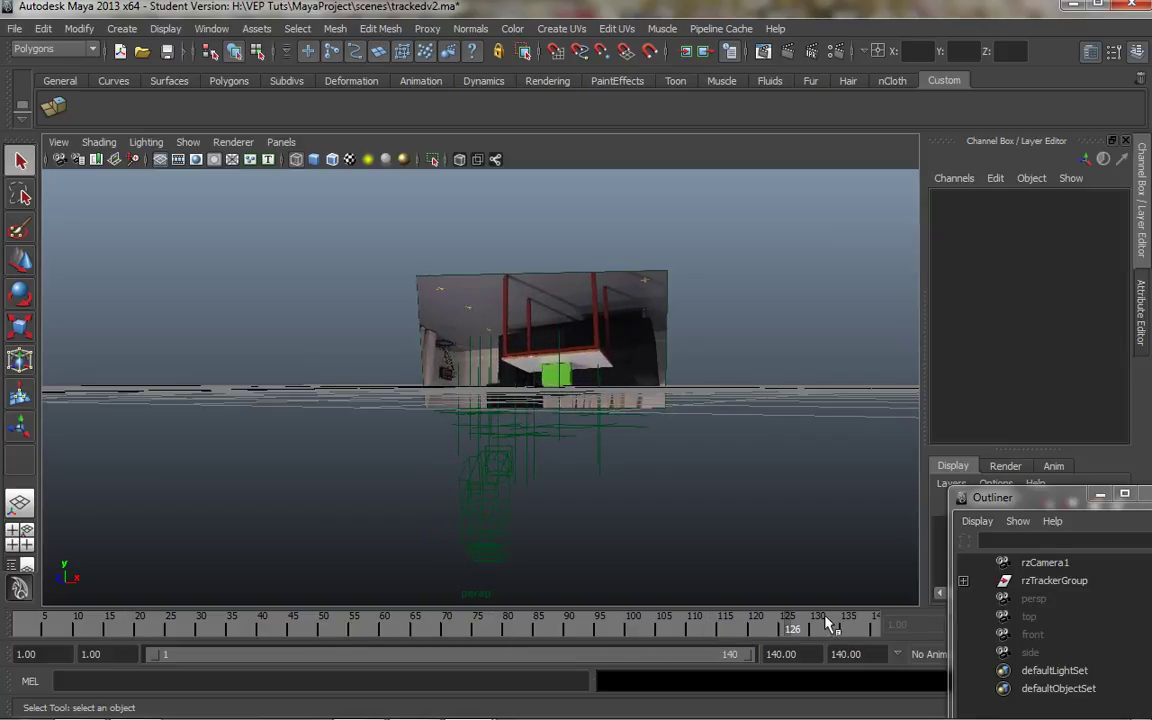
mouse_move(658, 625)
mouse_down()
mouse_move(225, 628)
mouse_move(471, 628)
mouse_up()
drag(680, 622, 767, 628)
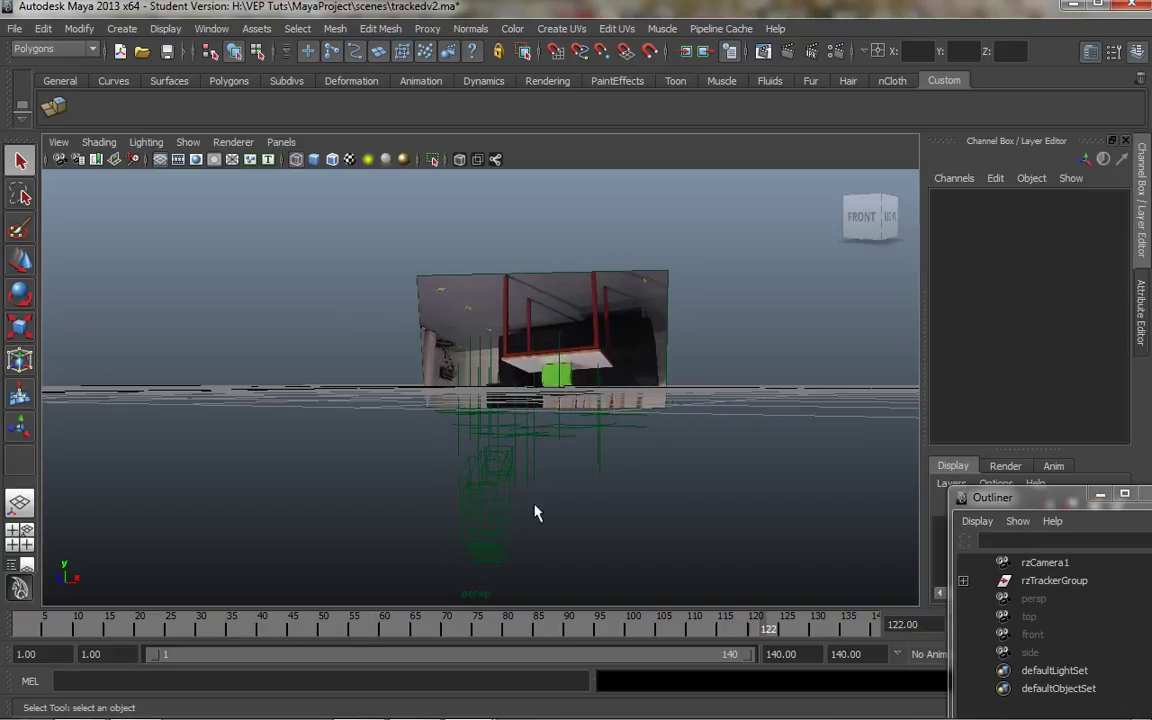
alt+drag(592, 498, 419, 473)
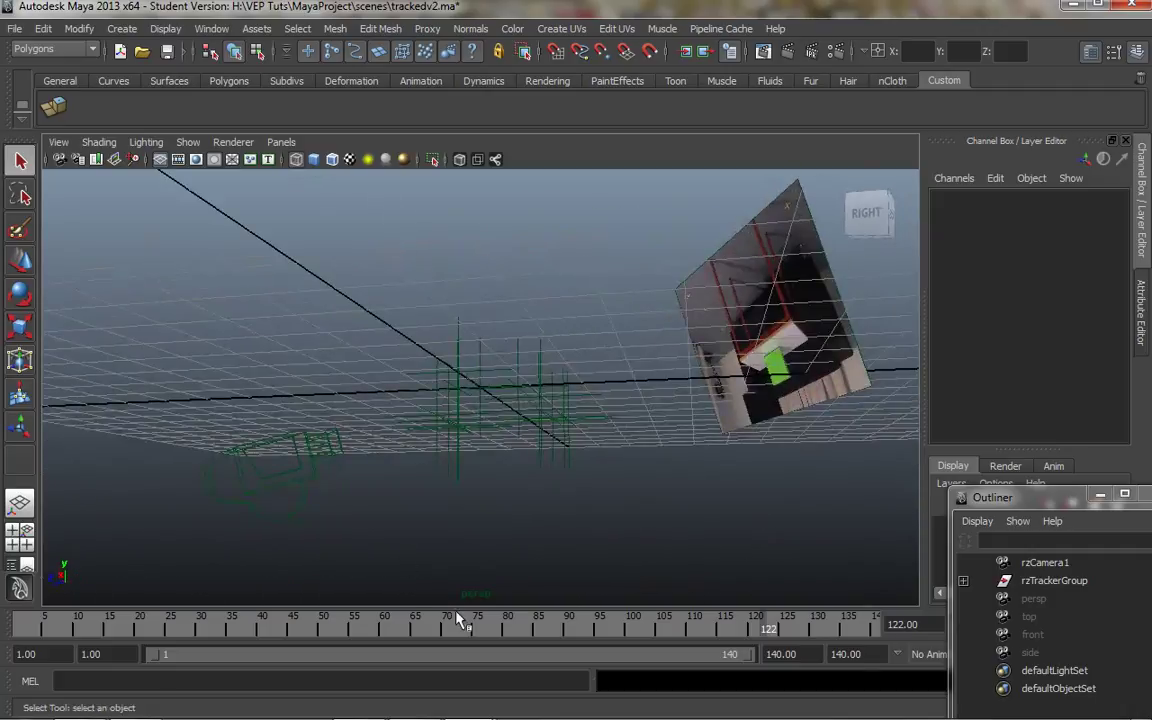
drag(470, 625, 50, 622)
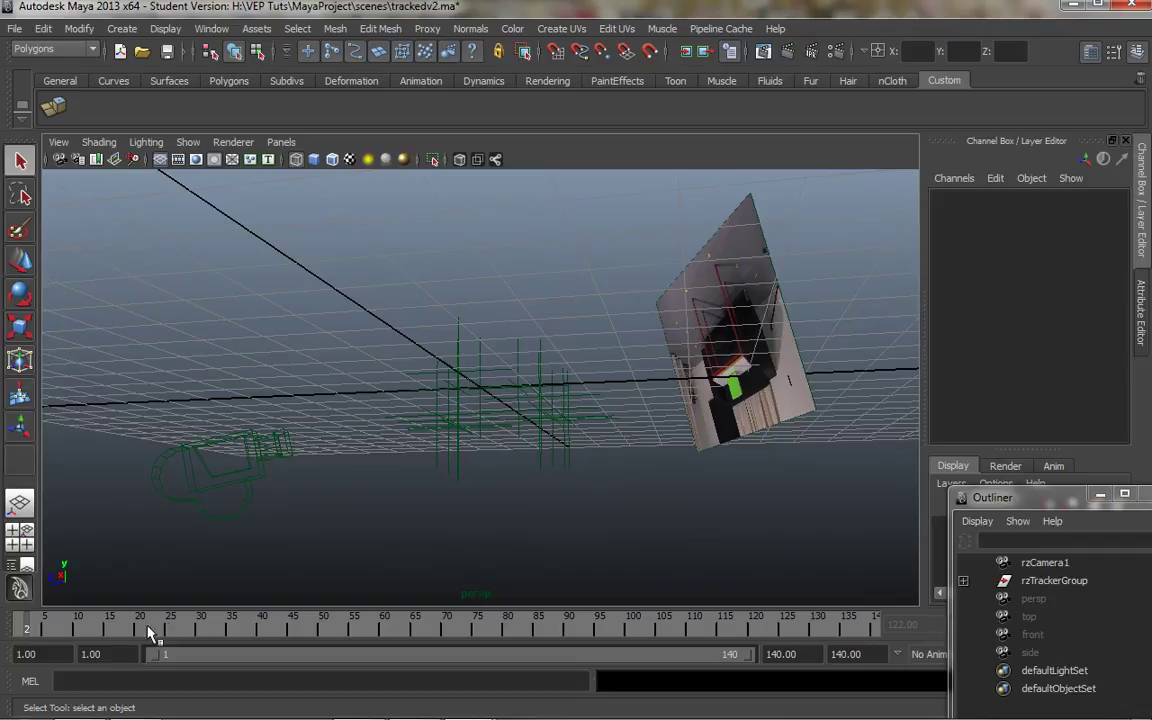
key(alt+v)
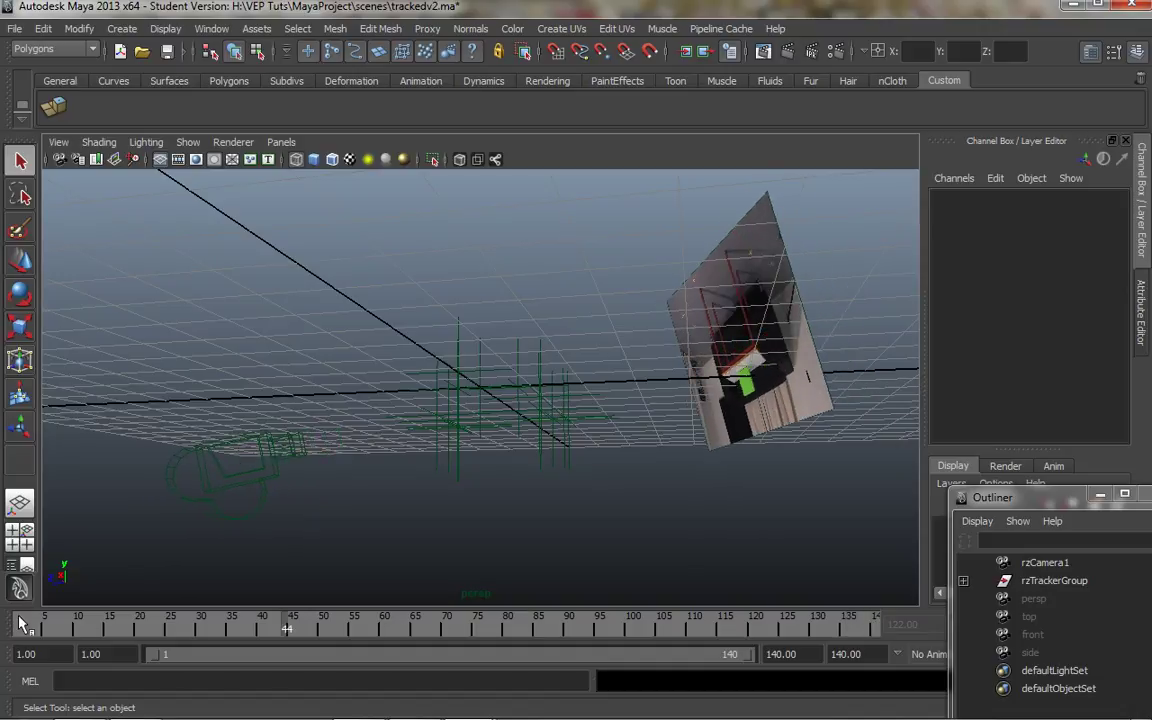
alt+drag(392, 441, 635, 537)
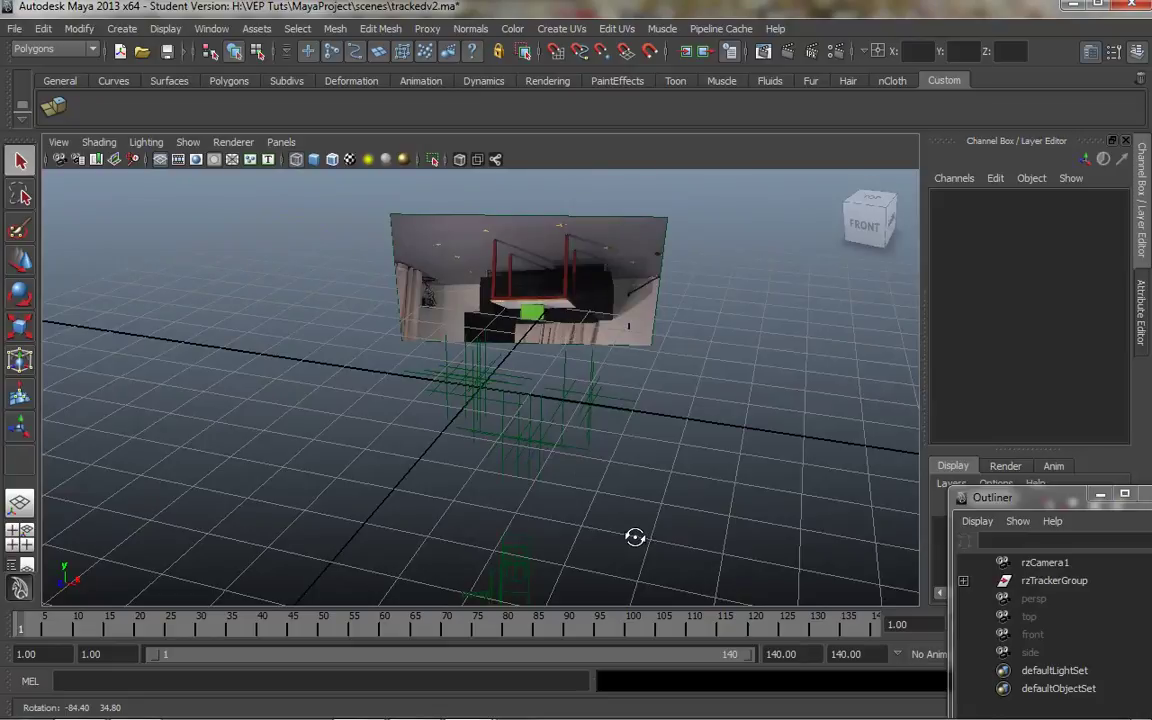
Step: Close and reopen the Outliner, placing it clear of the image plane and tracker locators
drag(1029, 497, 612, 375)
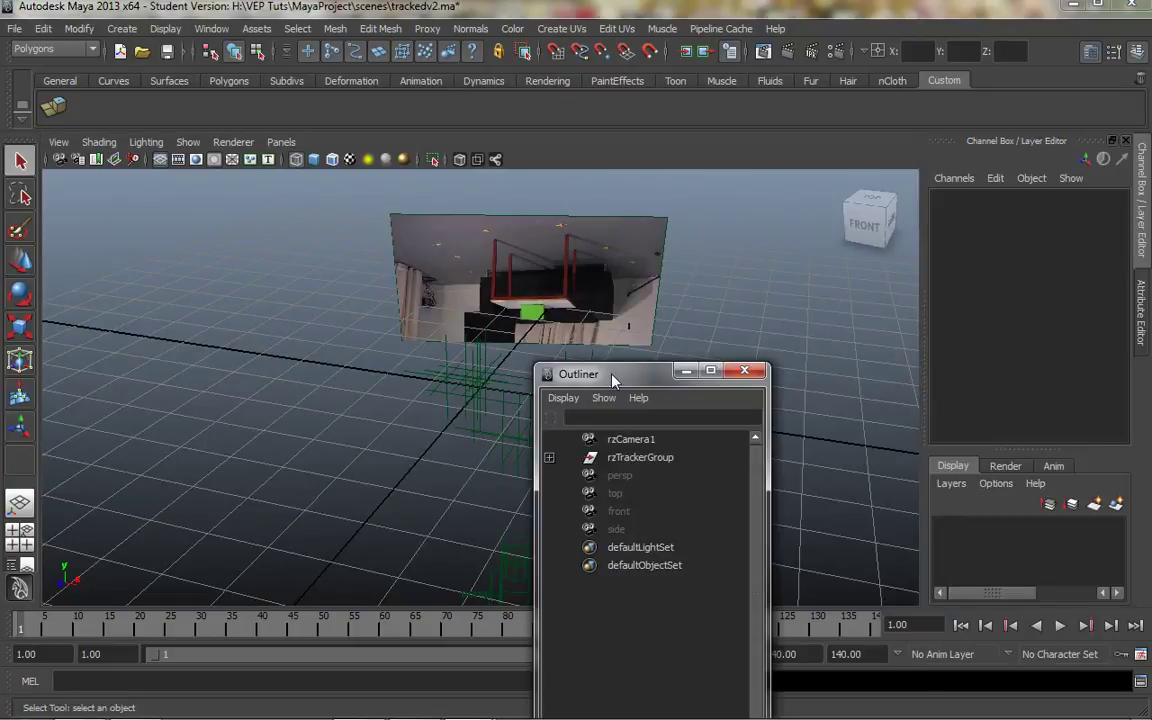
click(745, 372)
click(211, 28)
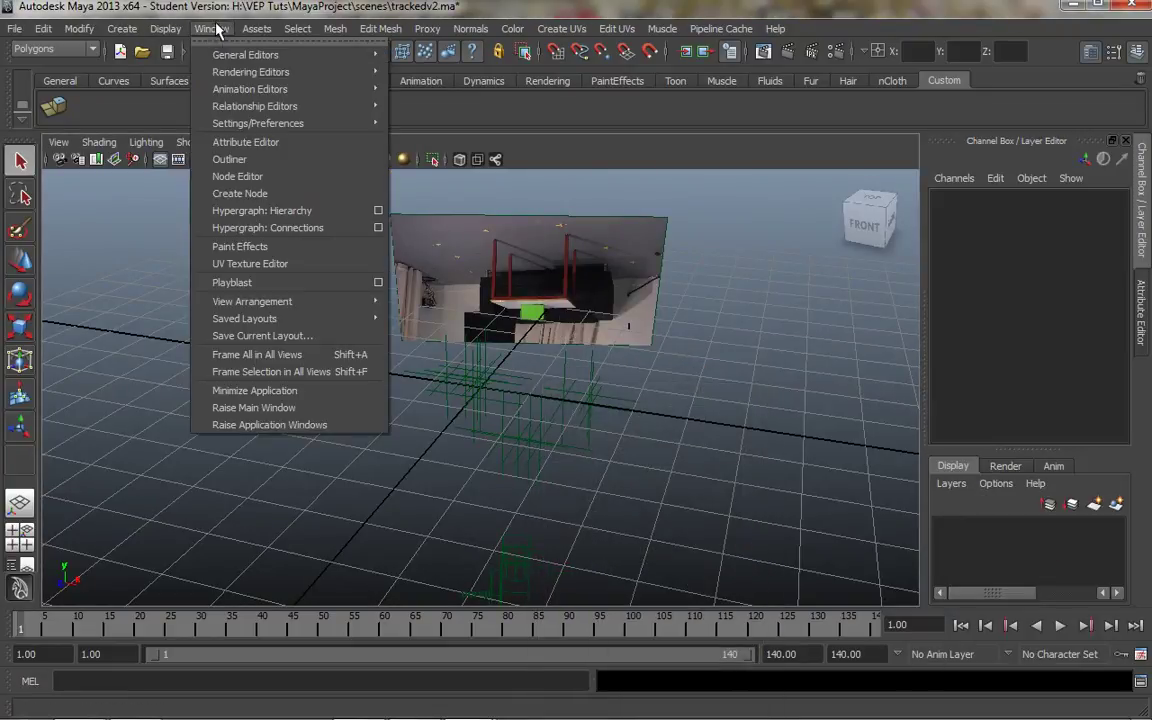
click(258, 160)
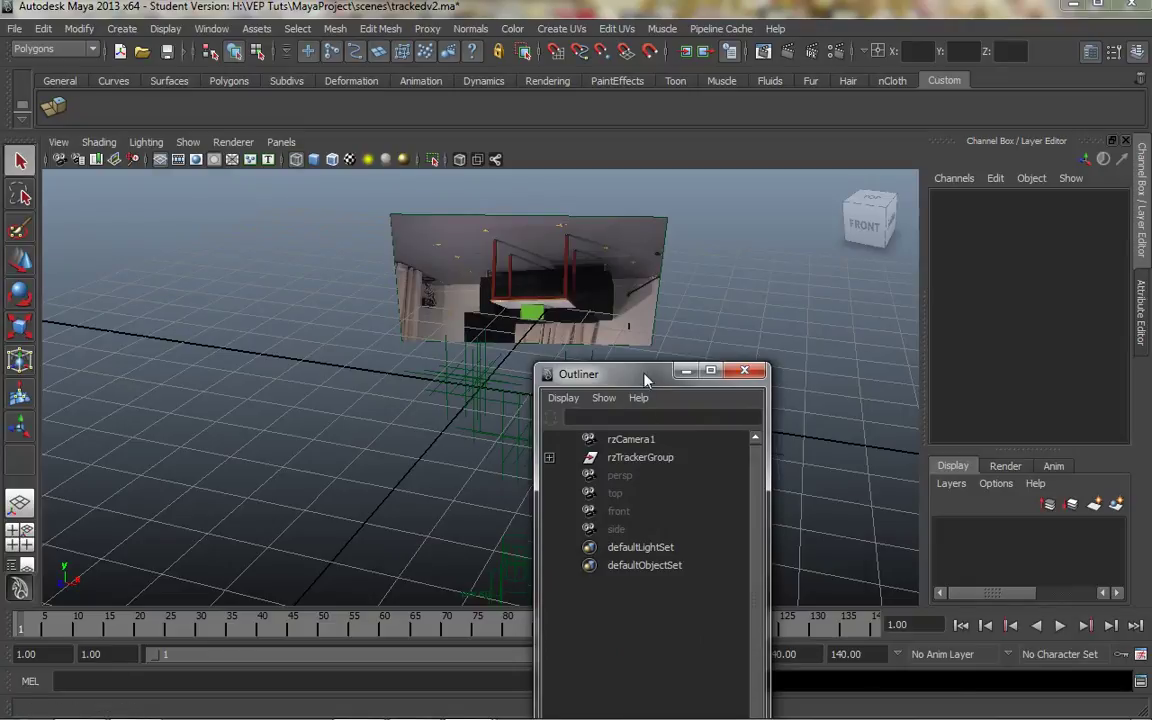
drag(645, 378, 895, 286)
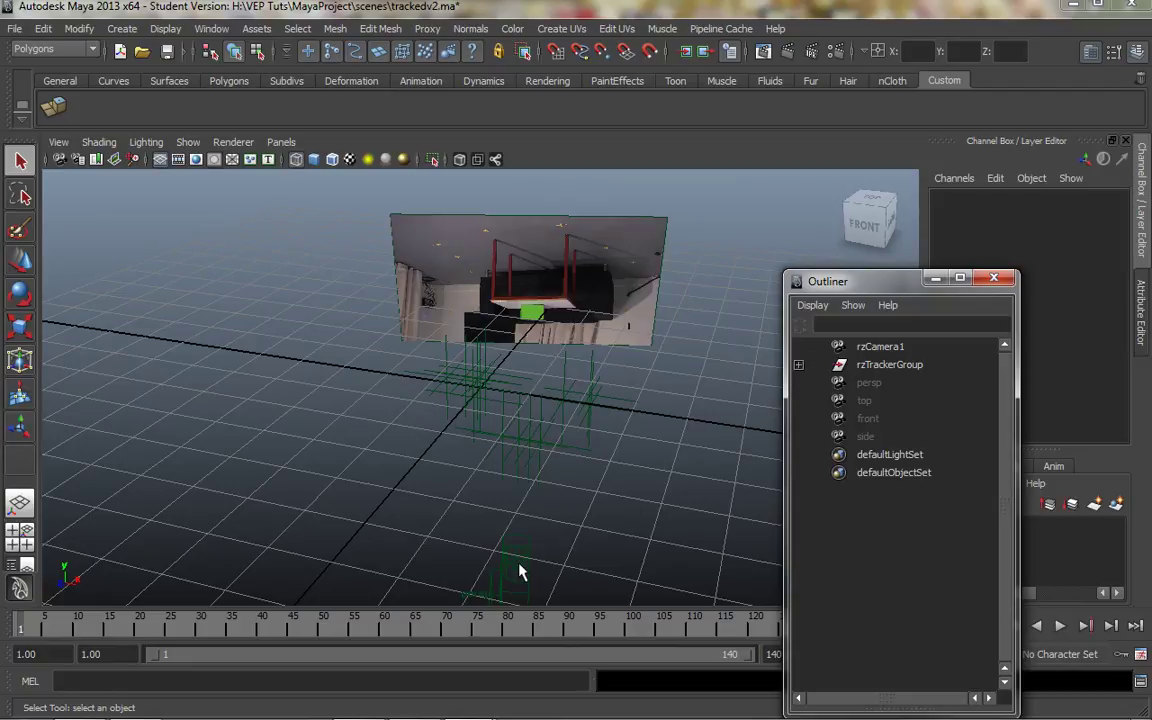
Step: Expand rzTrackerGroup in the Outliner and parent rzCamera1 under it
click(866, 368)
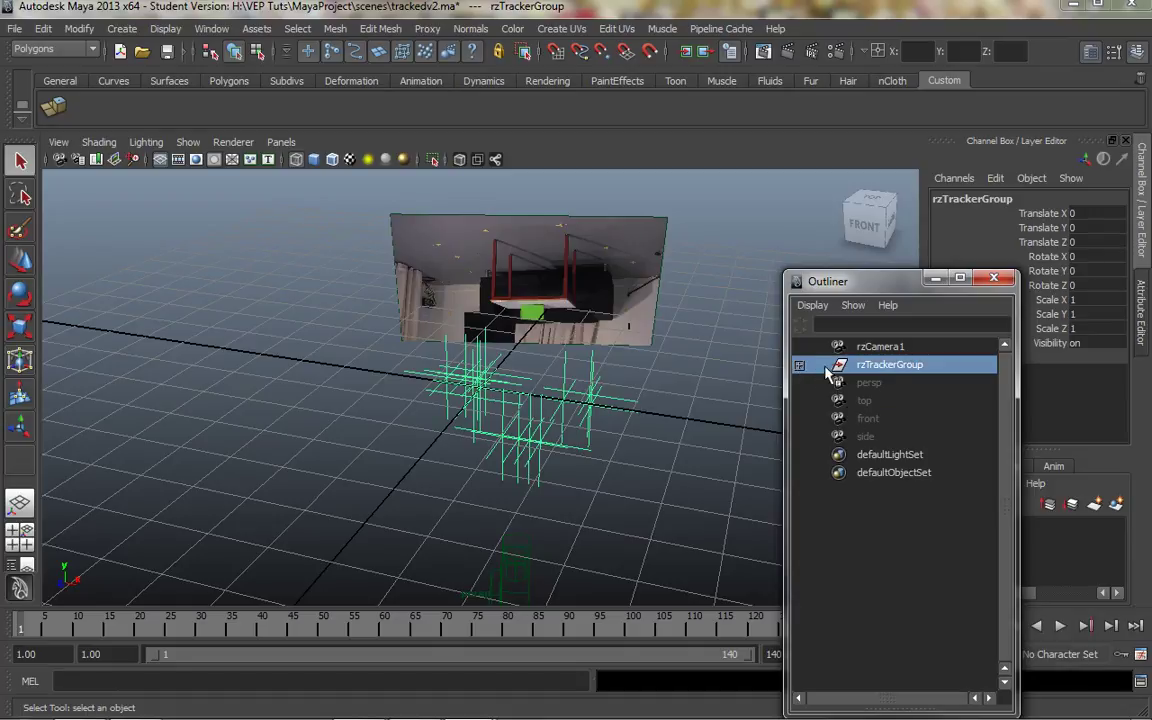
click(884, 347)
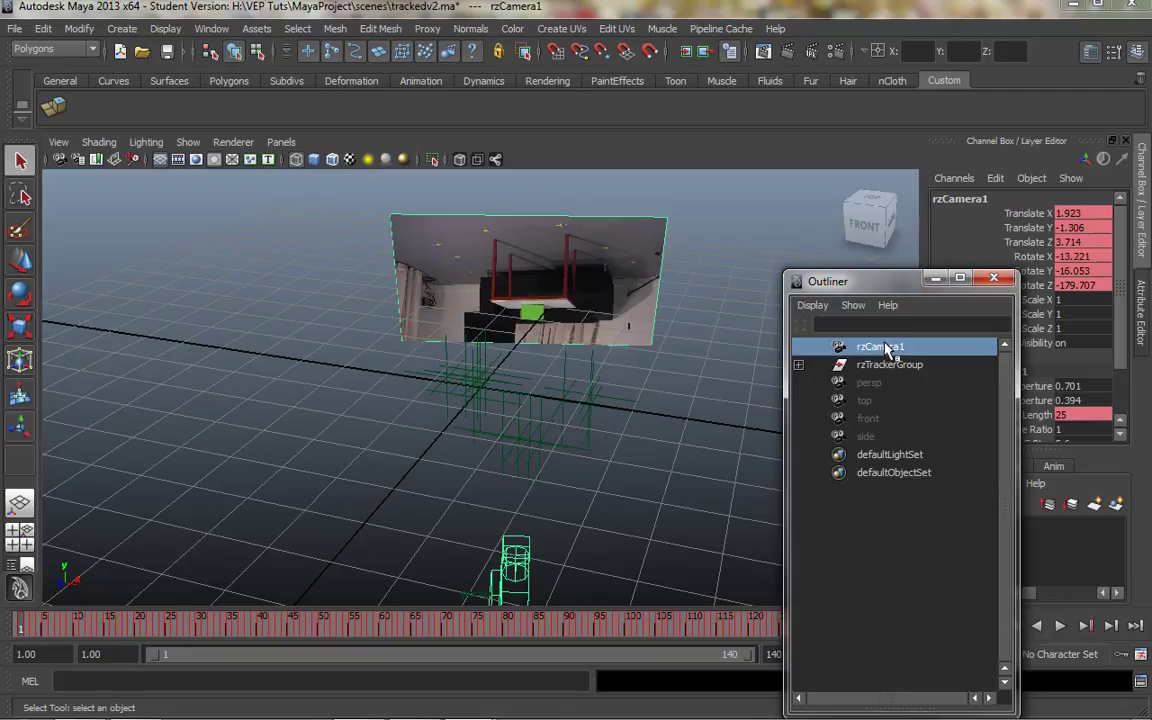
click(870, 365)
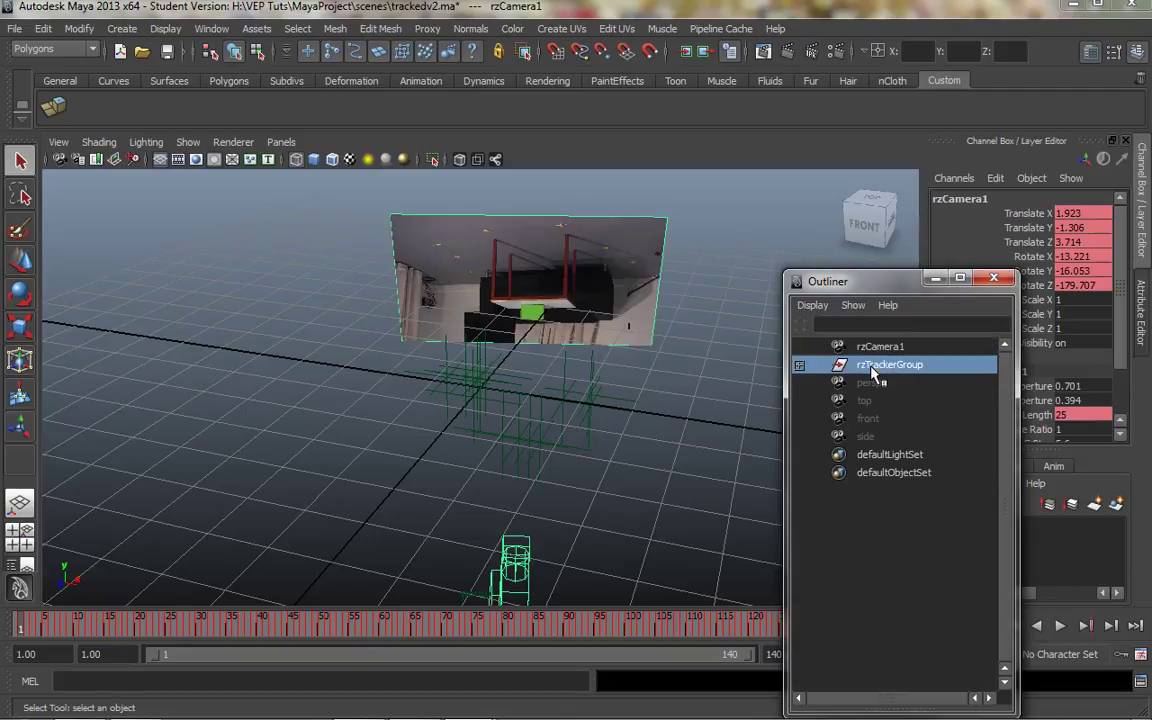
click(799, 365)
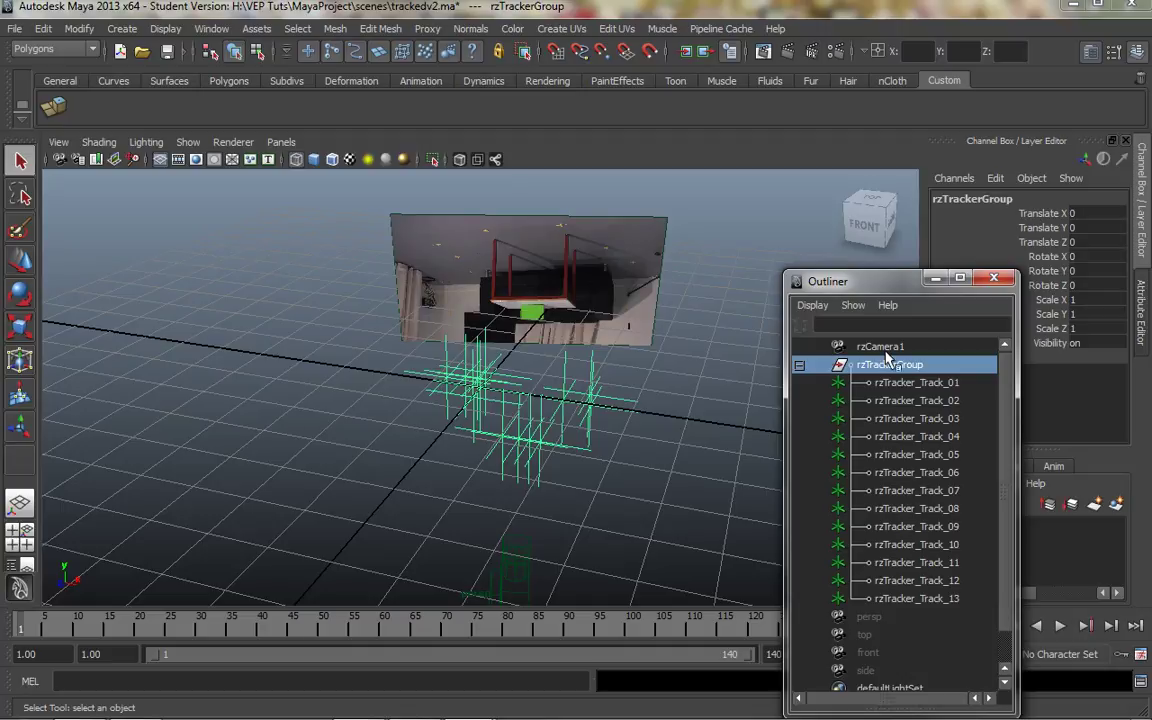
middle_drag(886, 352, 890, 362)
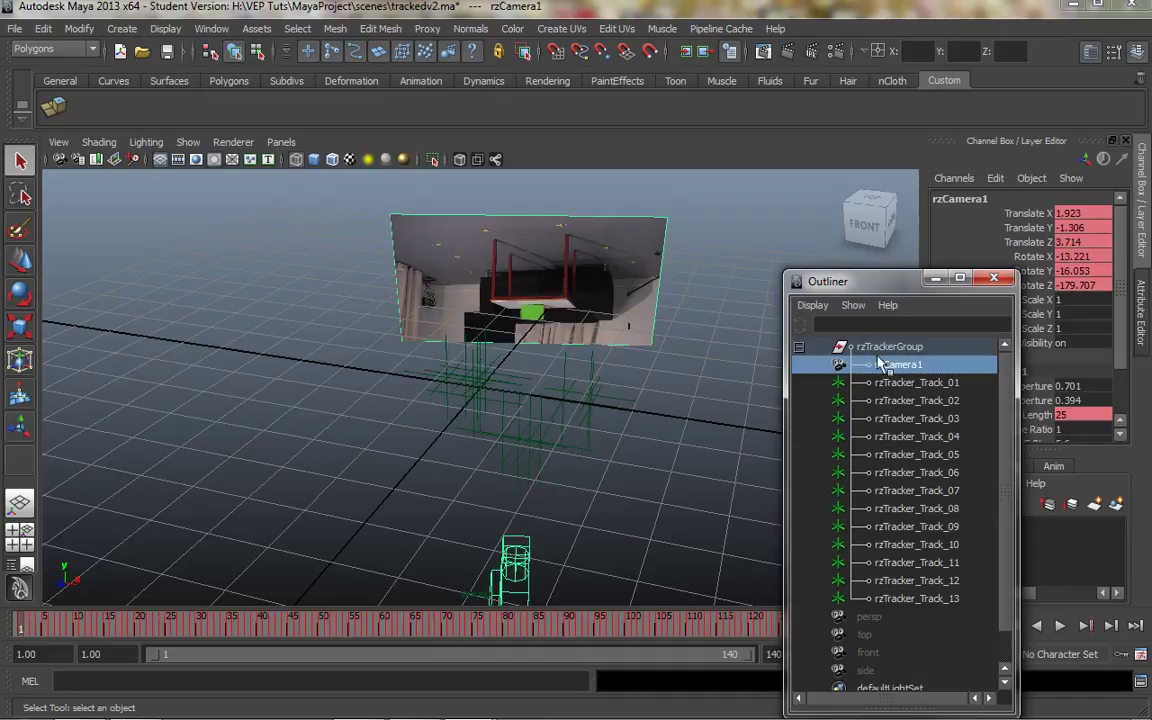
Step: Select the rzTrackerGroup parent and activate the Move tool on it
key(Up)
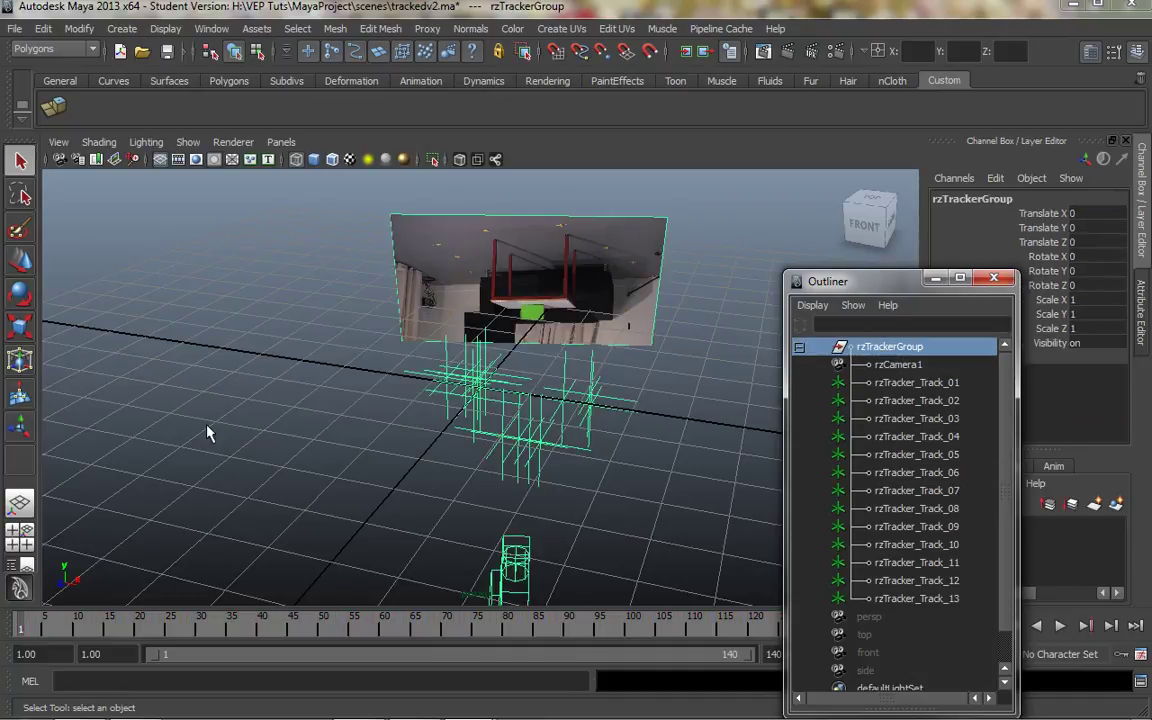
click(22, 256)
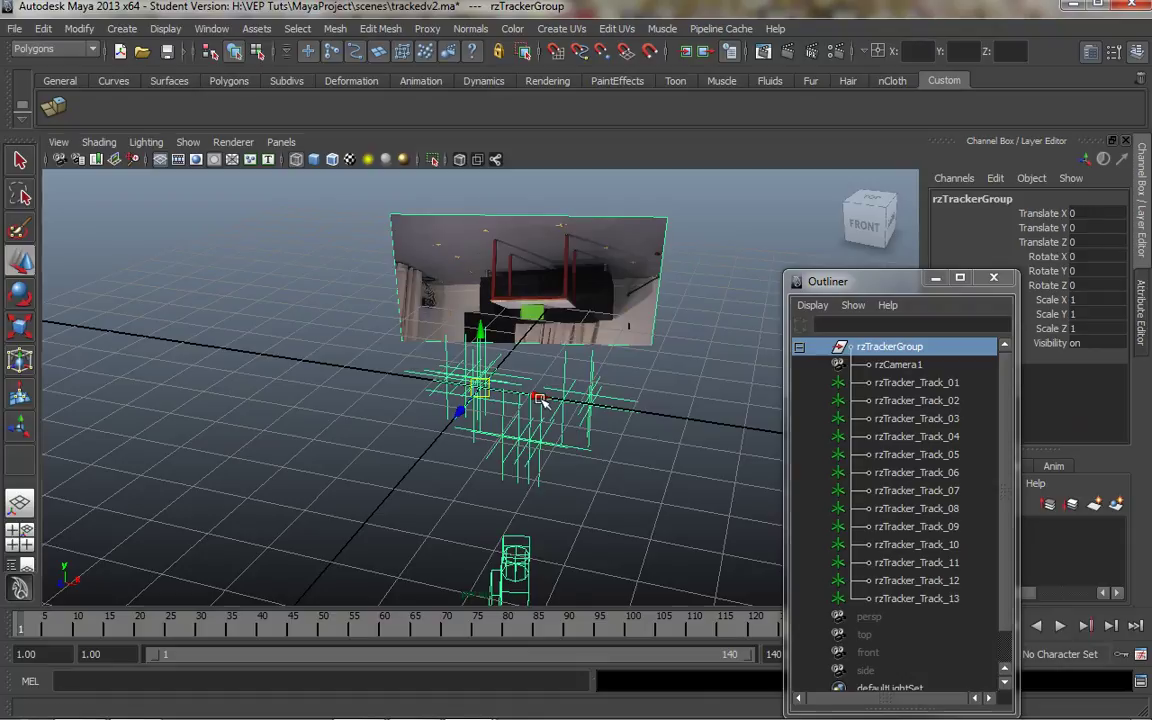
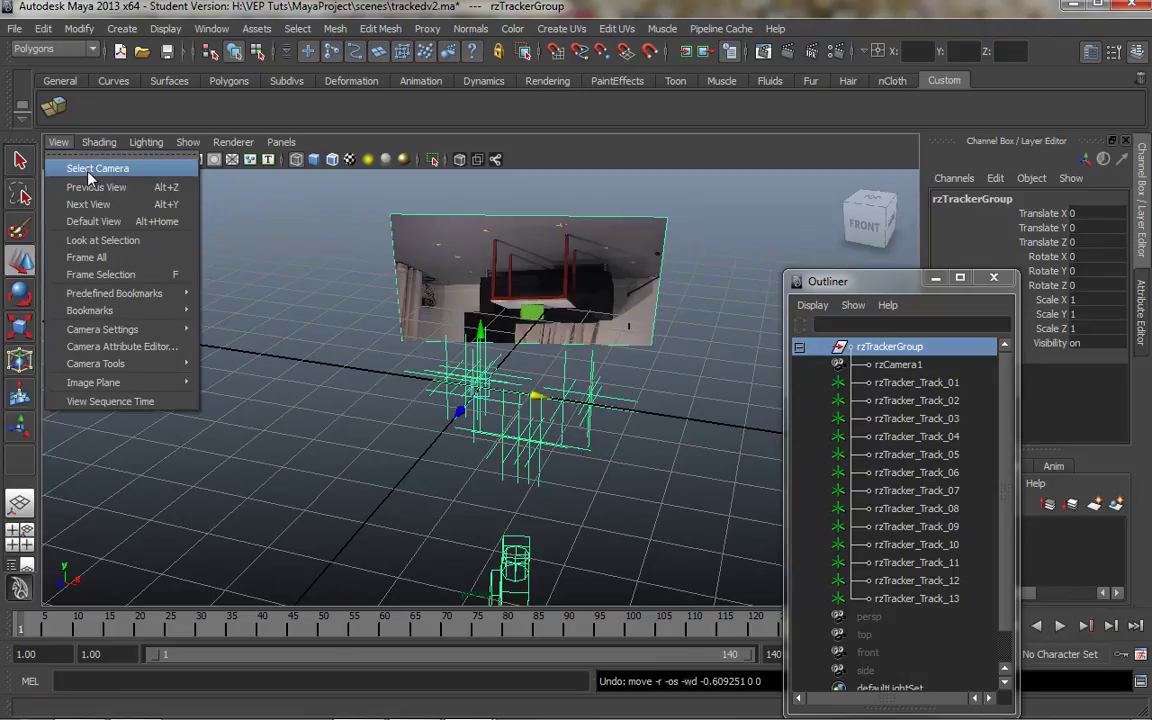
Step: Look through rzCamera1 to check how the trackers line up with the footage, and return the viewport to the persp camera
click(90, 169)
click(58, 142)
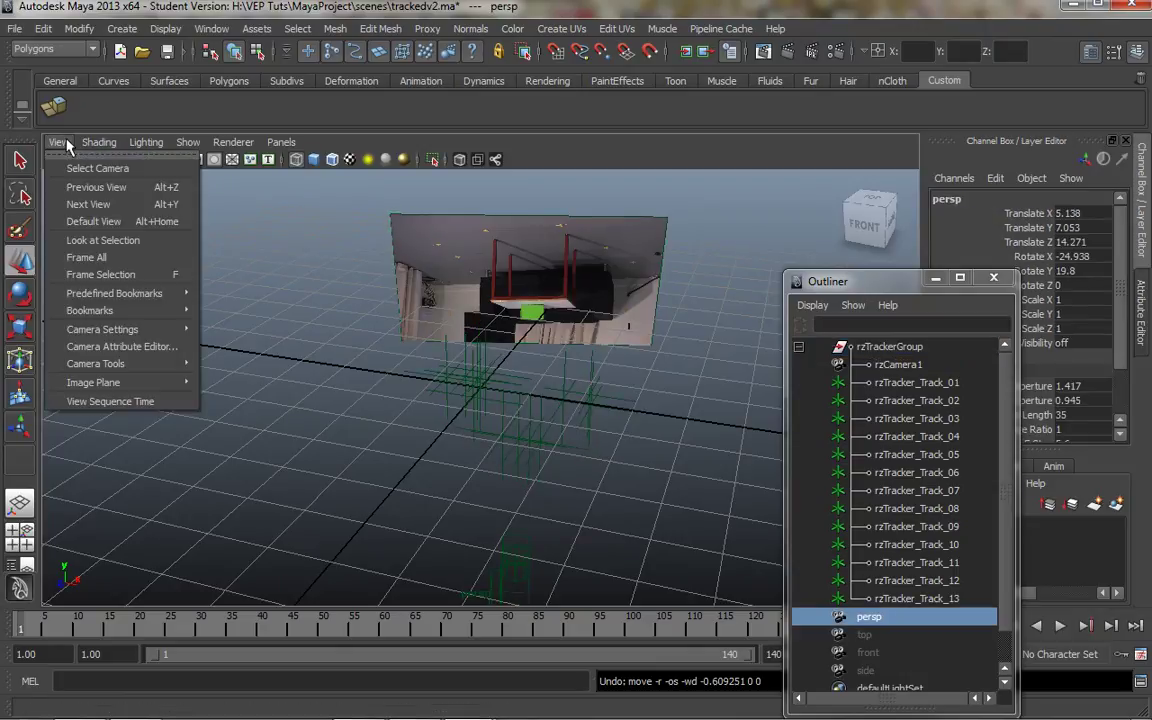
click(198, 146)
click(380, 188)
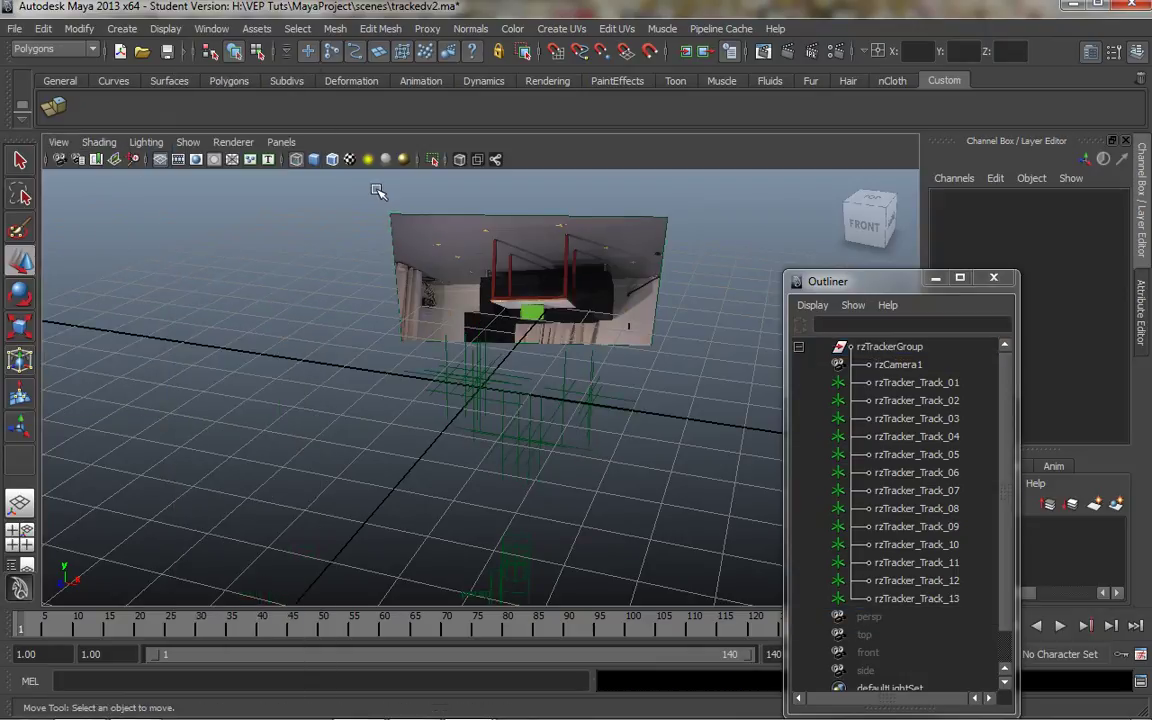
click(282, 142)
mouse_move(340, 159)
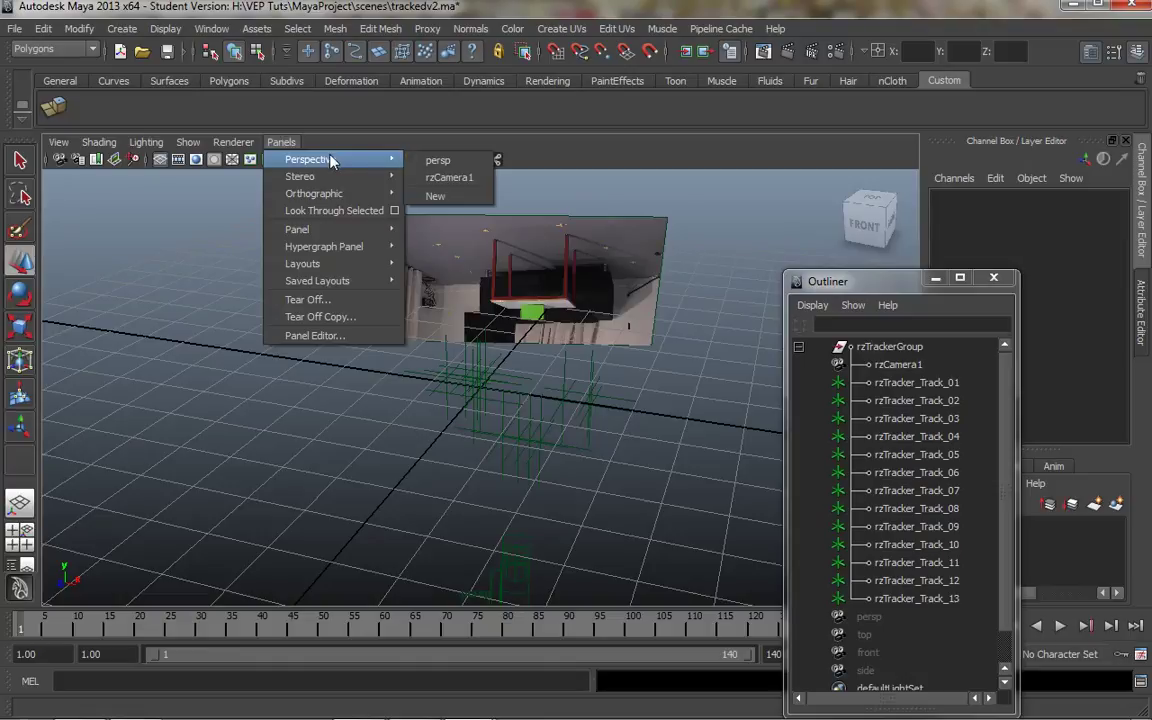
click(450, 178)
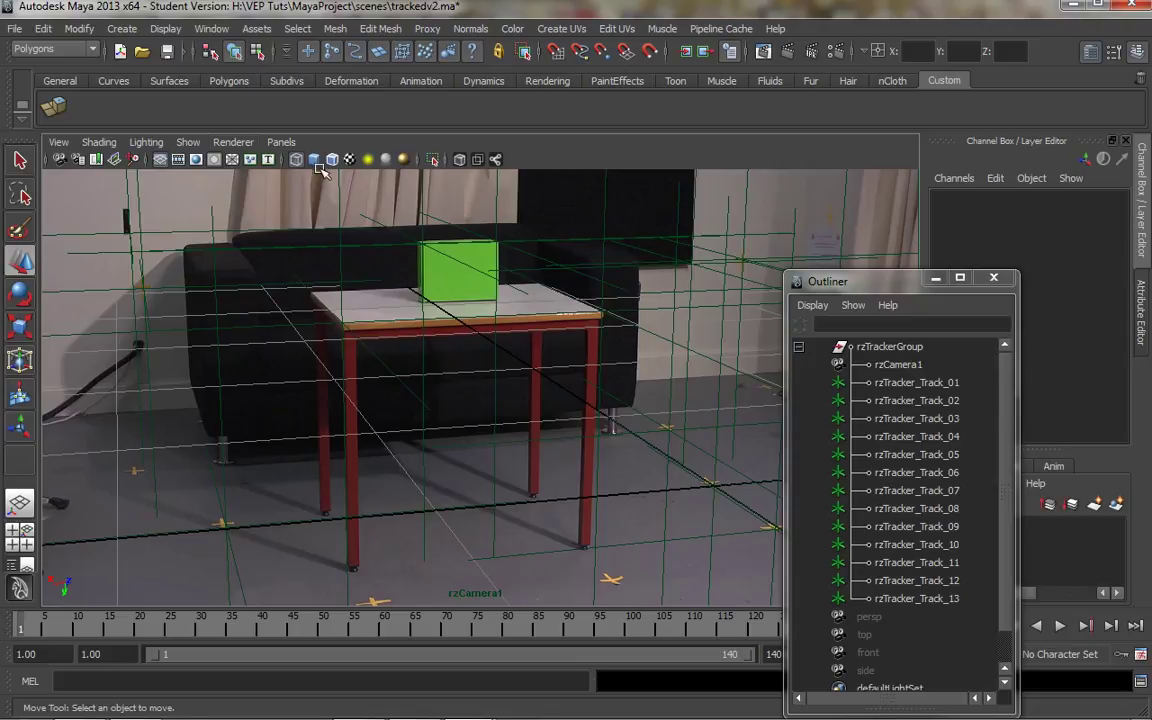
click(281, 142)
mouse_move(360, 159)
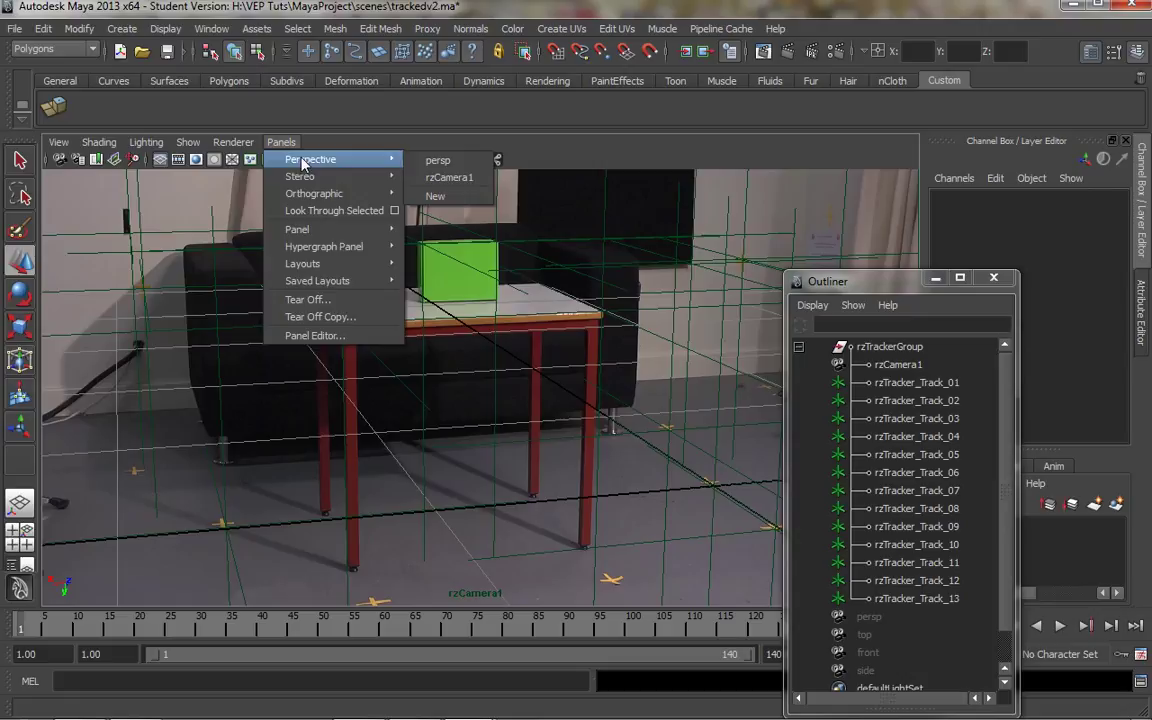
click(439, 163)
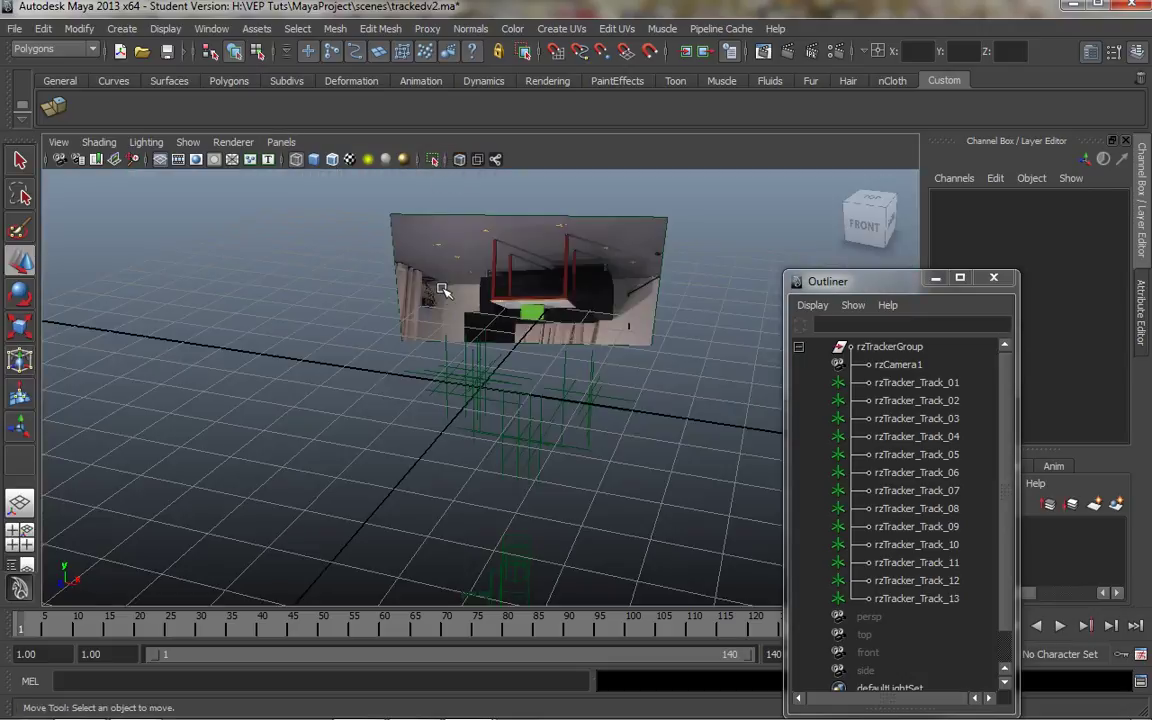
Step: Move the Outliner clear of the channel values and set rzTrackerGroup's Rotate Z to 180
click(522, 560)
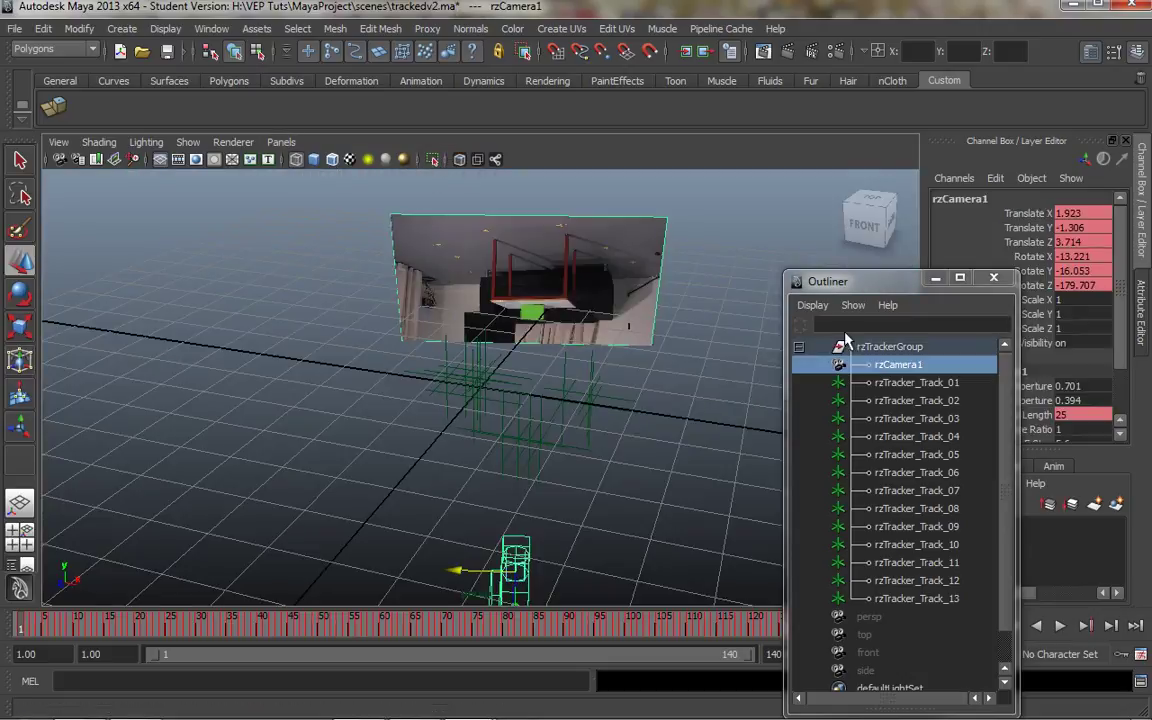
drag(921, 283, 796, 389)
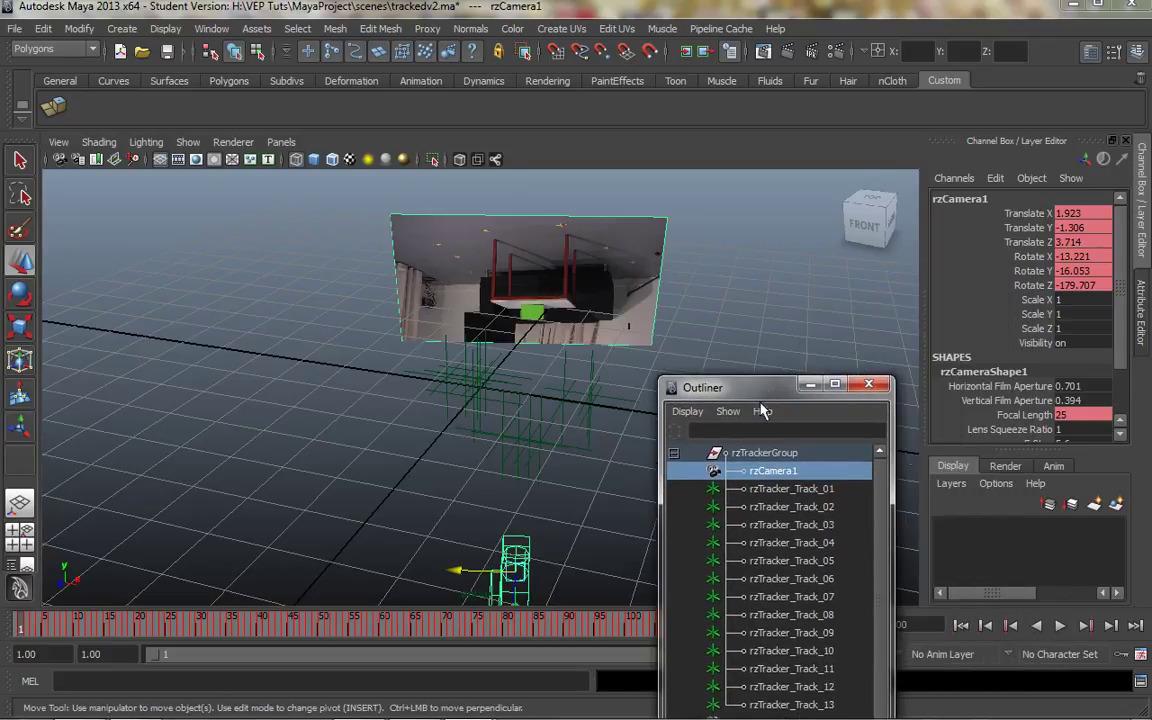
click(769, 453)
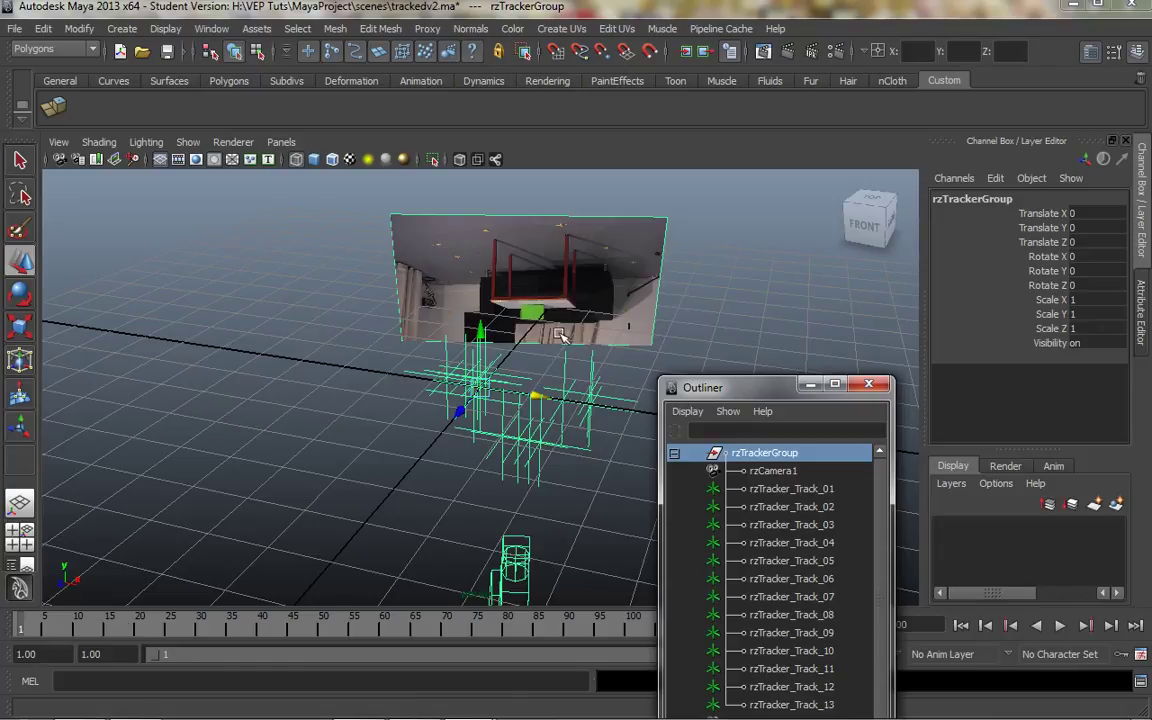
click(1083, 285)
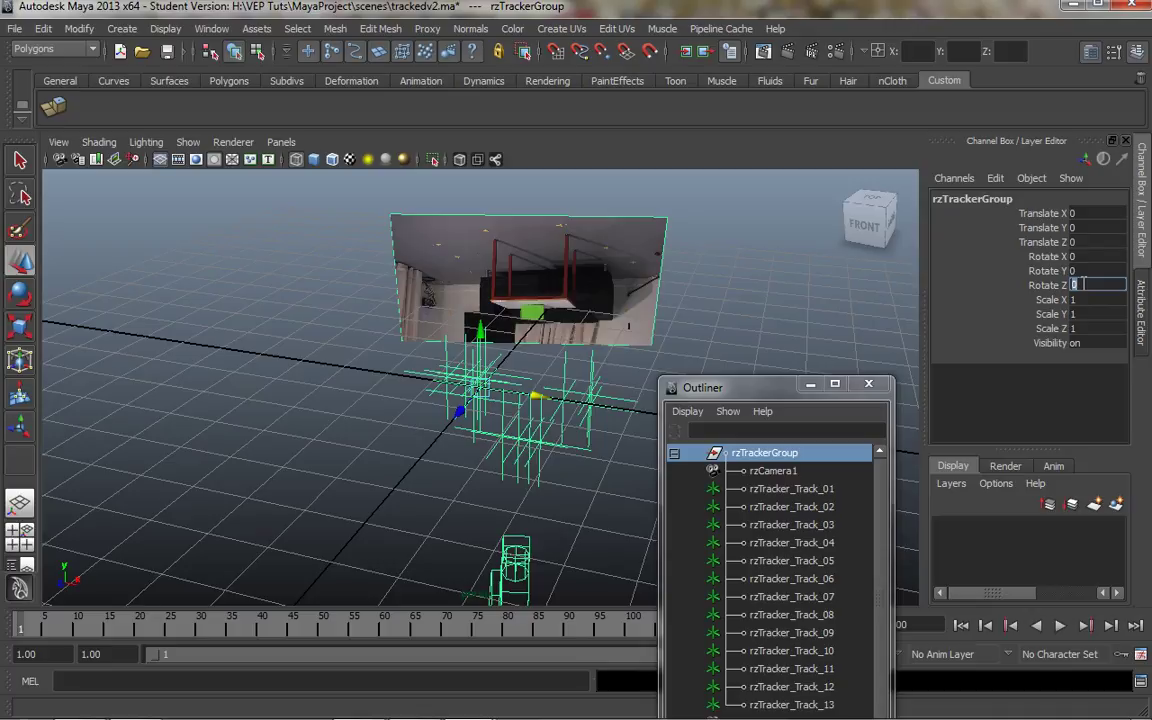
key(Return)
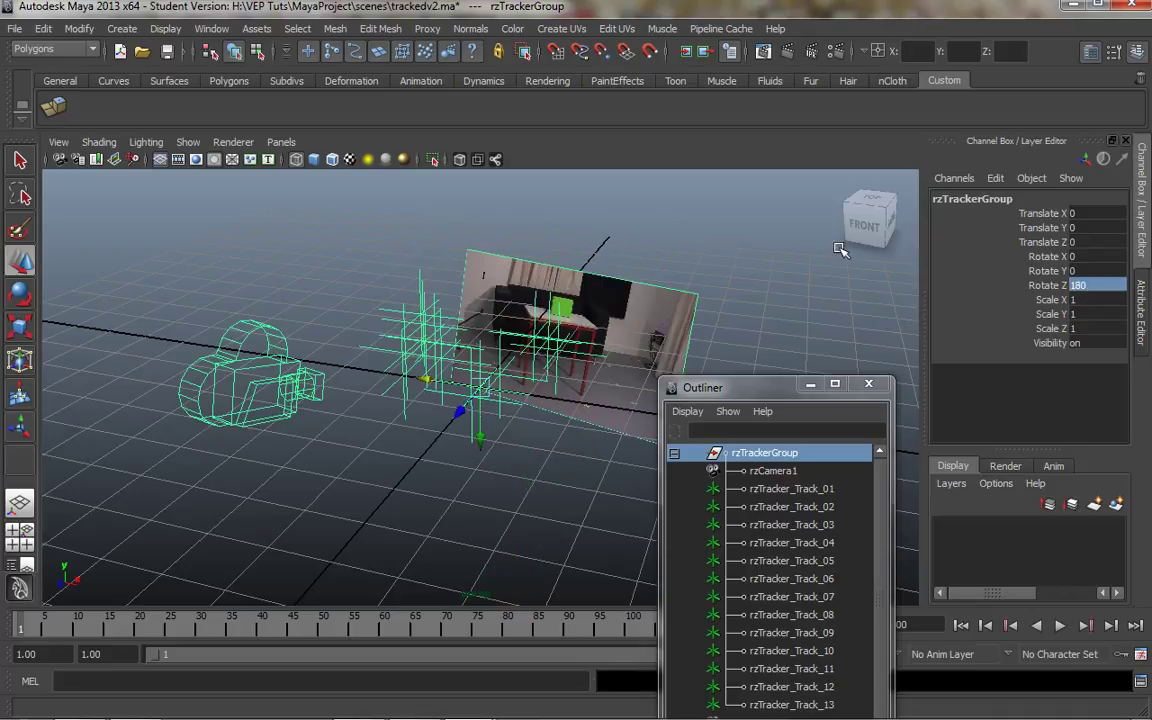
Step: Select rzTracker_Track_01 to rzTracker_Track_05 one by one and examine their positions in the perspective and front views
alt+drag(520, 404, 810, 437)
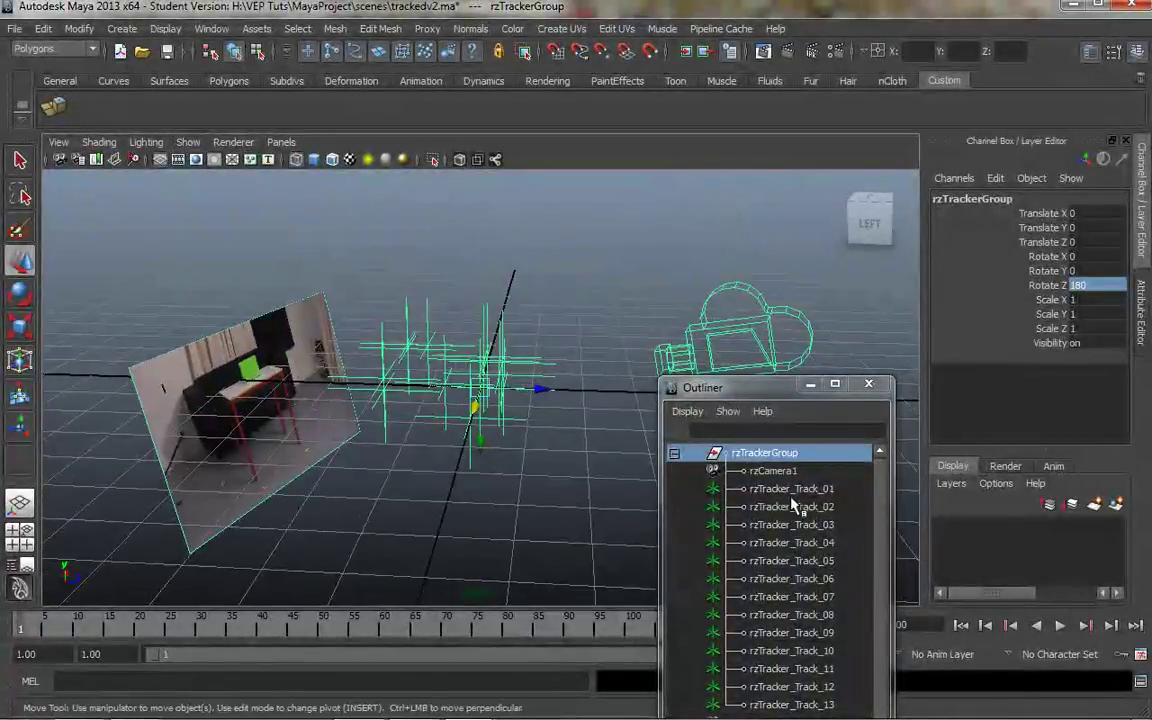
click(791, 506)
click(800, 489)
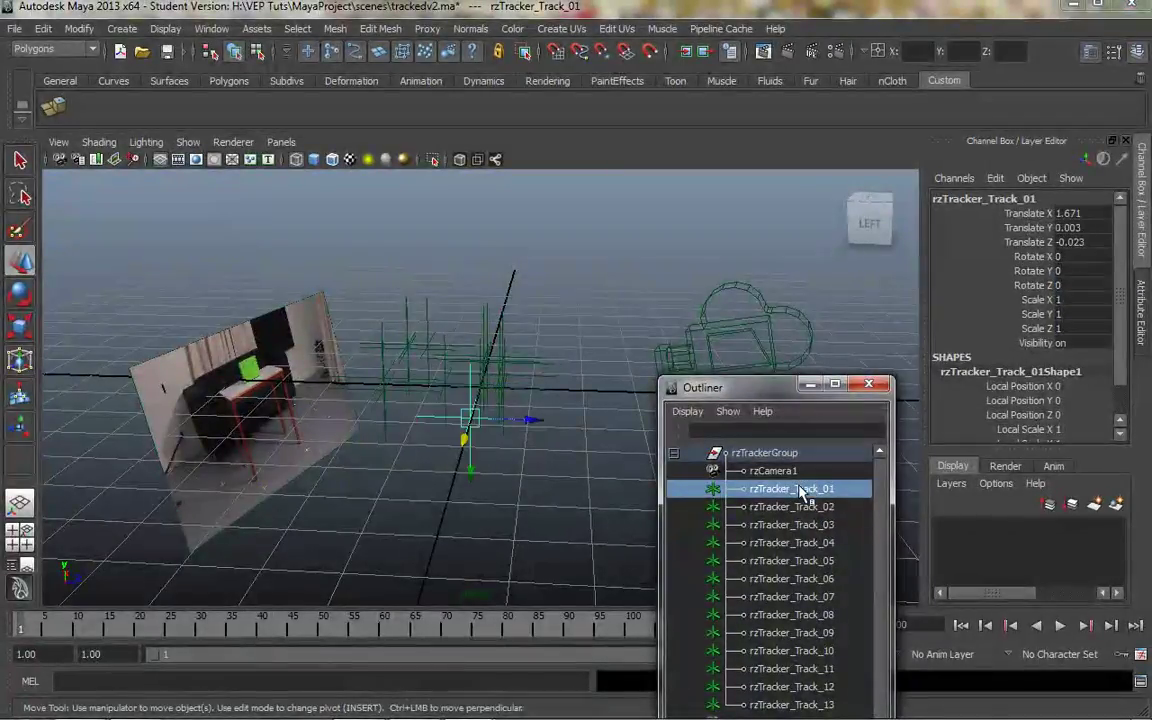
alt+drag(622, 524, 463, 491)
key(space)
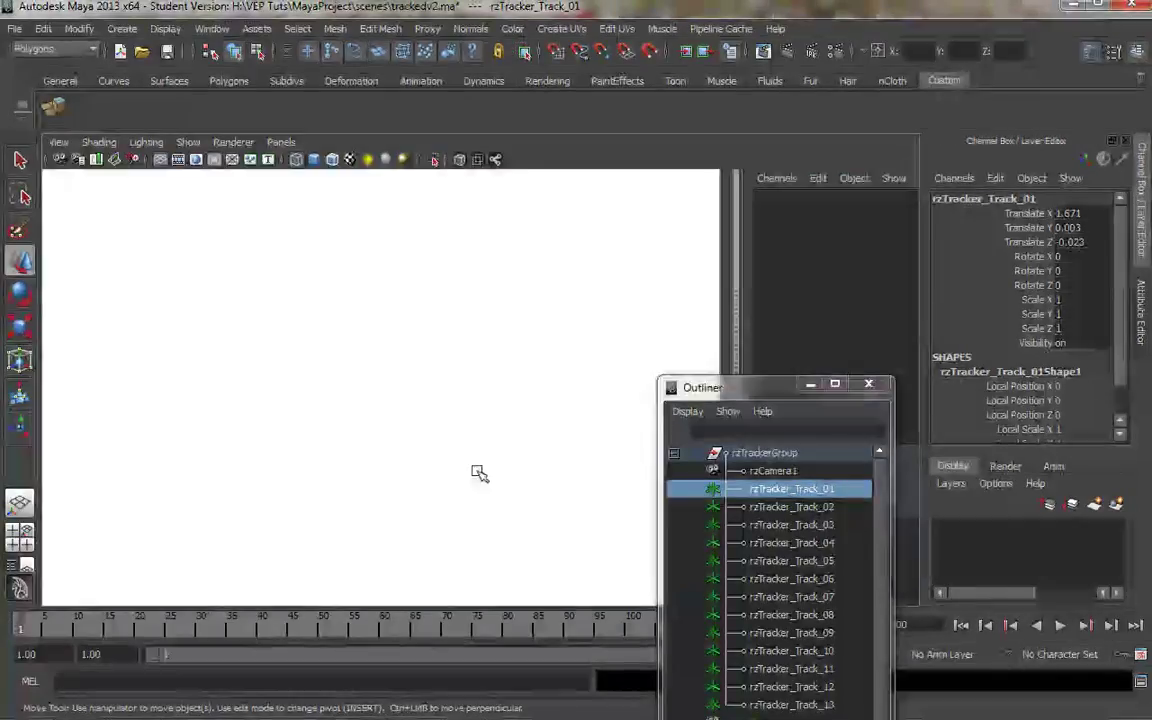
key(space)
scroll(540, 427, up, 5)
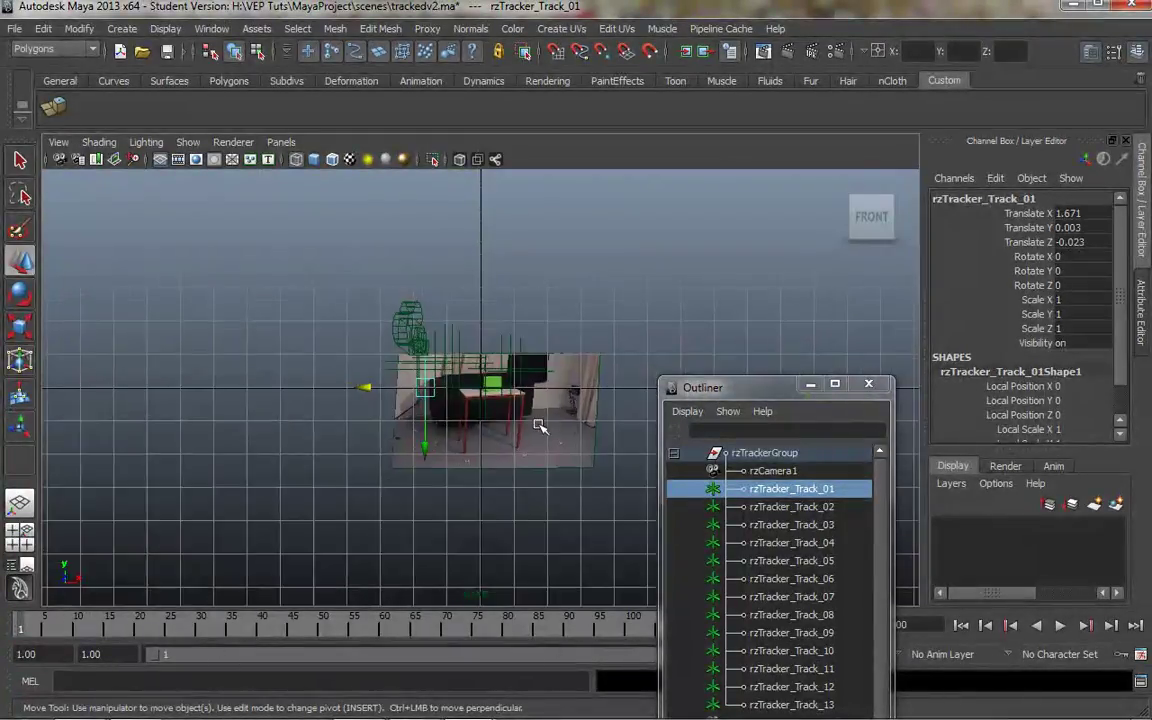
click(772, 510)
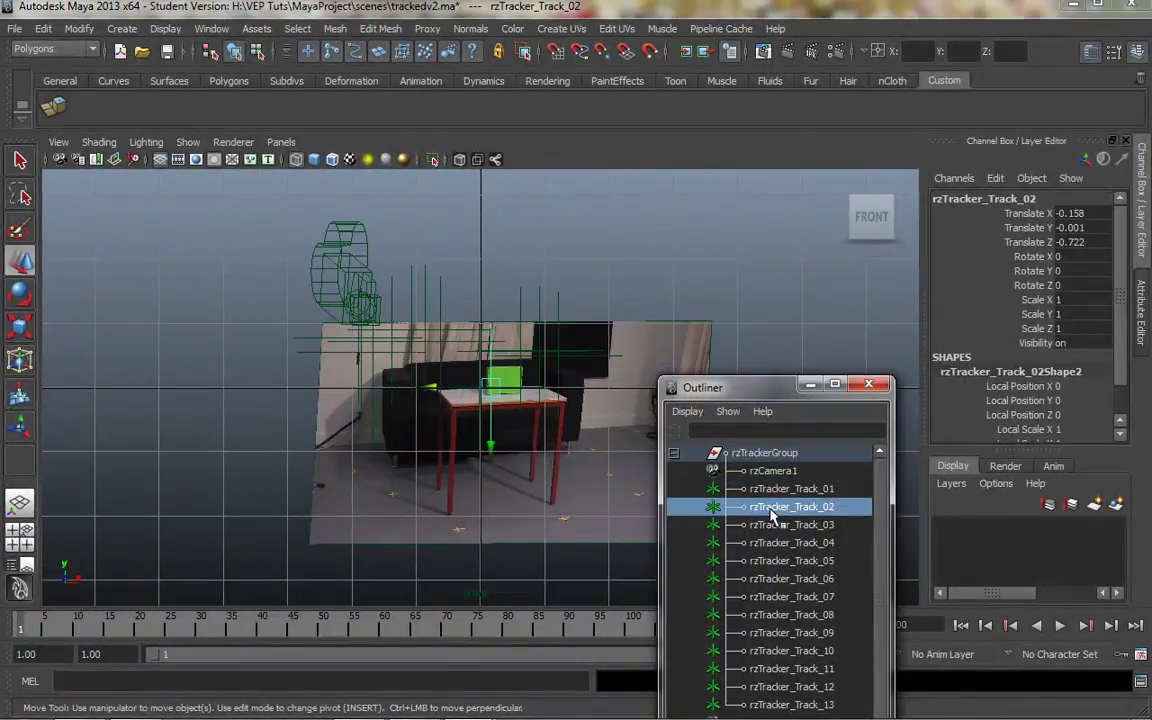
click(776, 526)
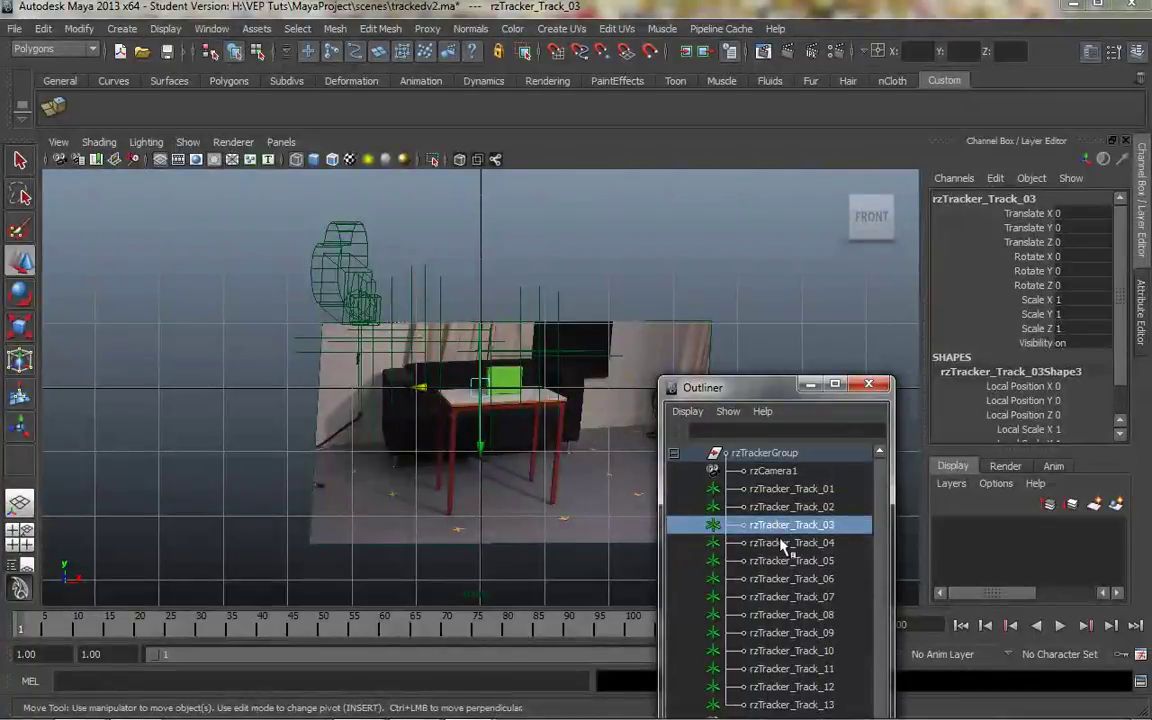
click(784, 546)
click(780, 560)
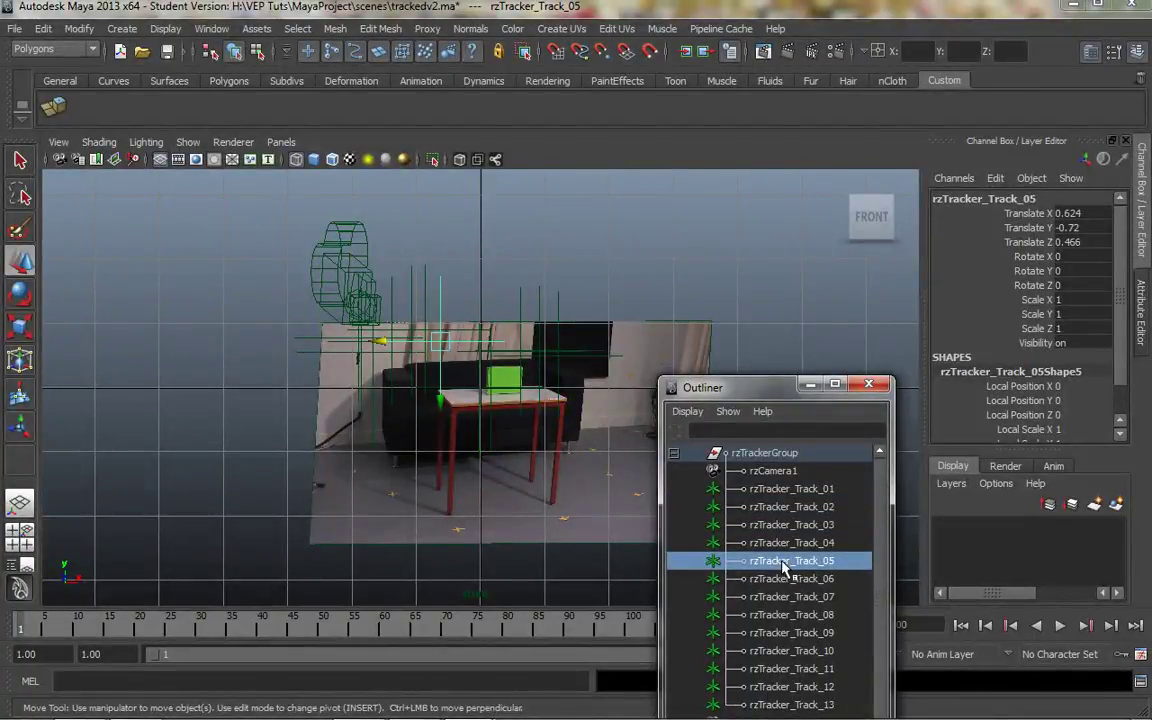
click(782, 542)
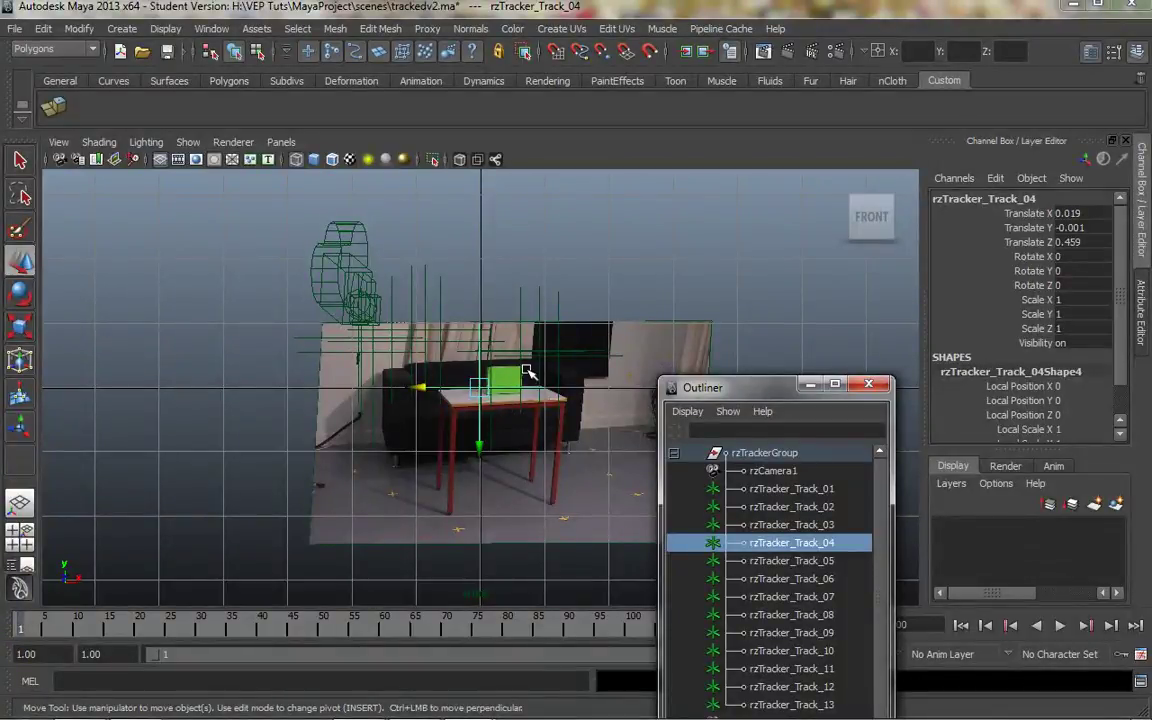
Step: Create a polygon plane on the grid in the perspective view, spanning the area around the tracker locators
key(space)
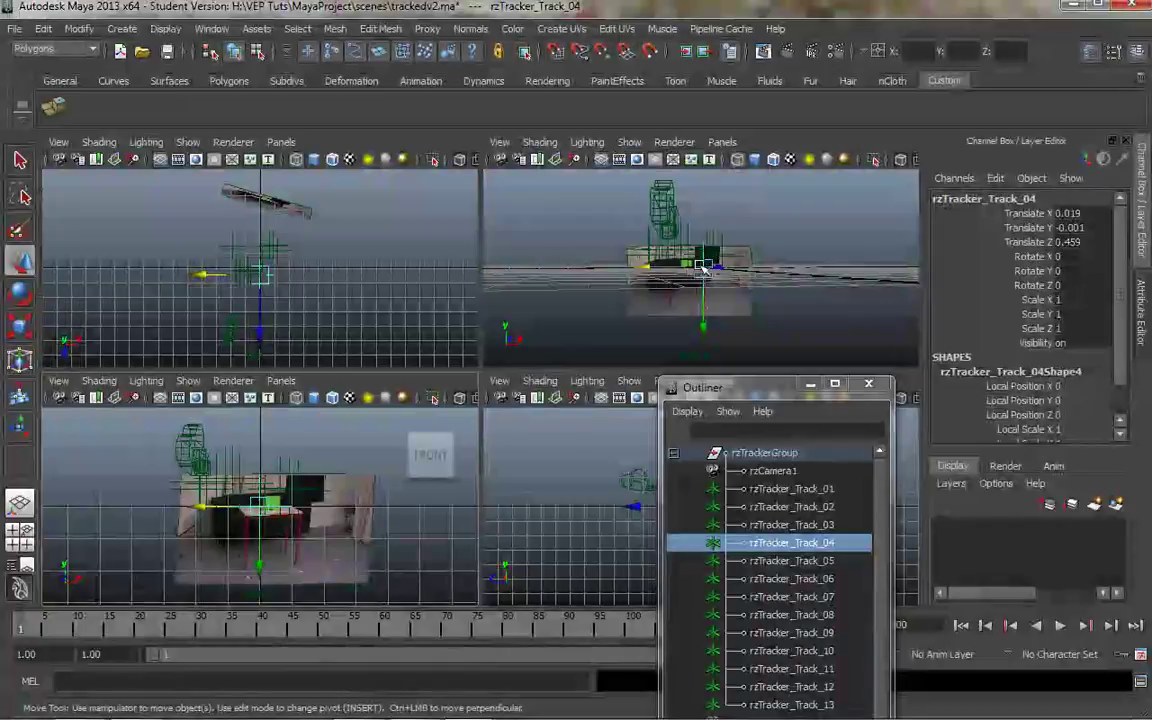
key(space)
alt+drag(527, 419, 625, 454)
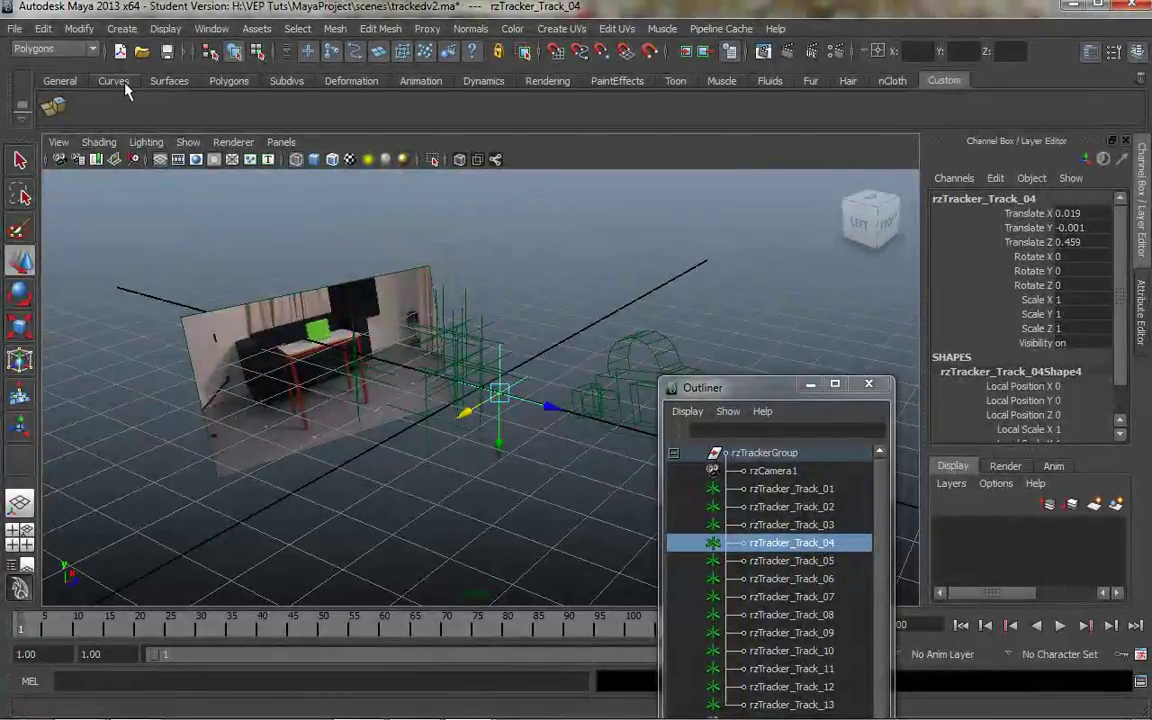
click(121, 29)
mouse_move(164, 72)
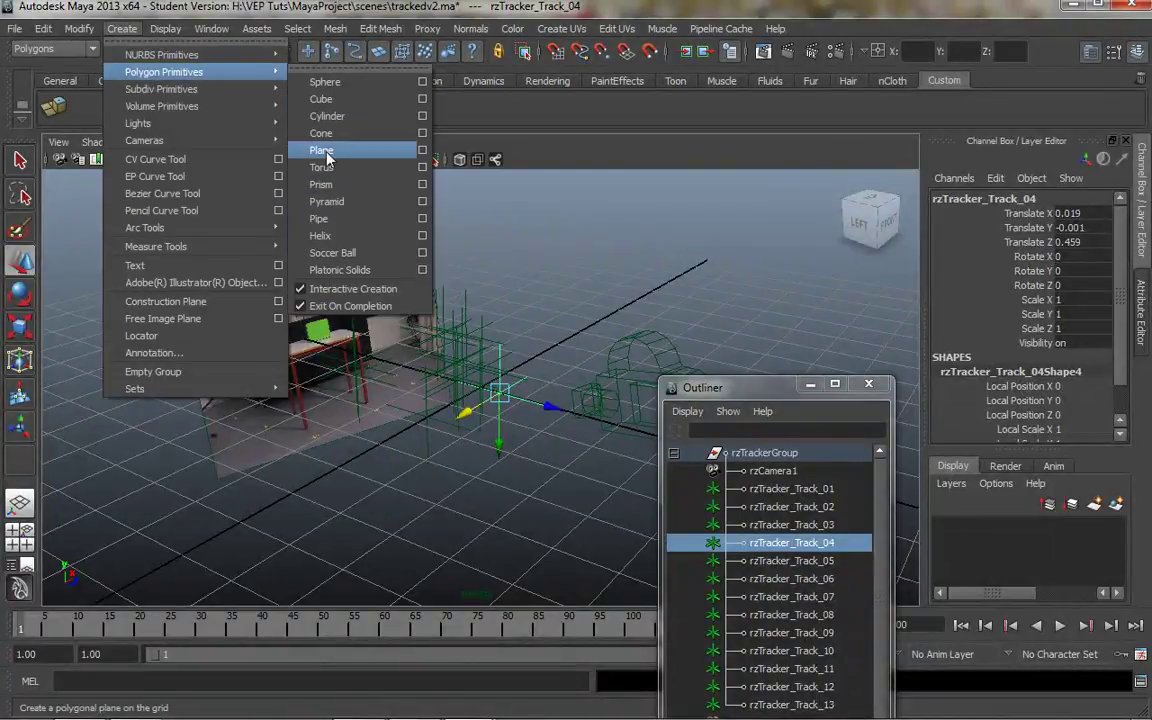
click(316, 128)
drag(358, 362, 680, 352)
drag(575, 341, 514, 365)
Step: Switch to the four-view layout and make the top view look through rzCamera1
key(space)
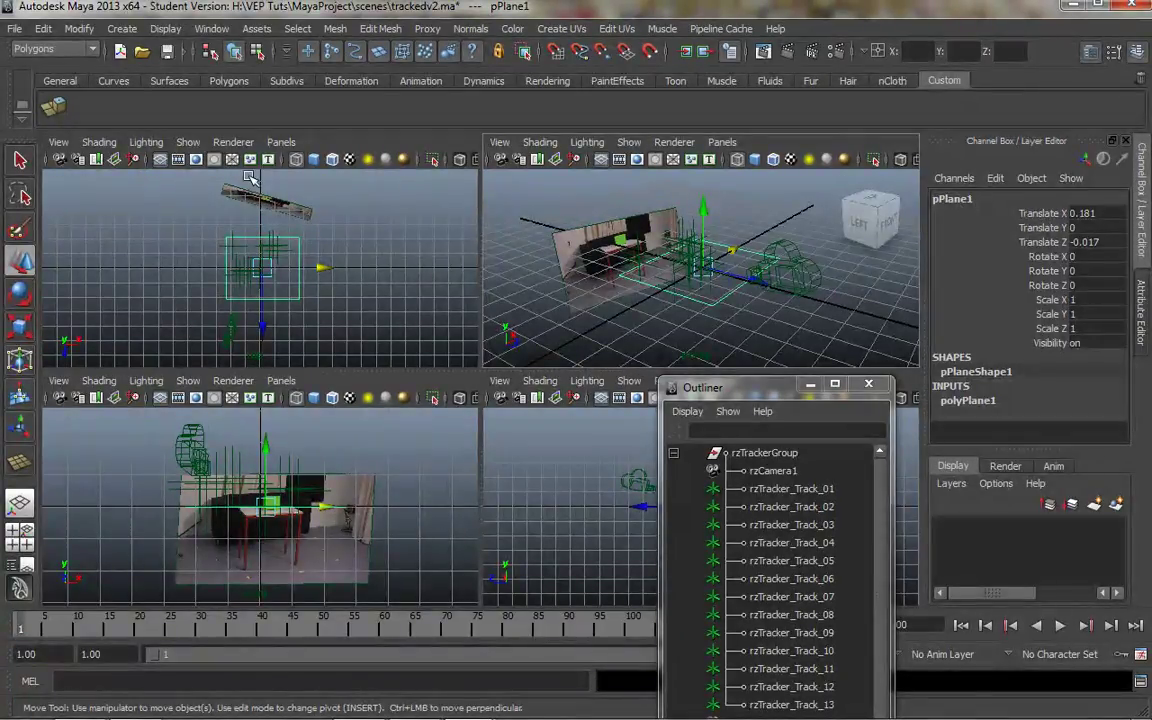
click(280, 143)
mouse_move(321, 162)
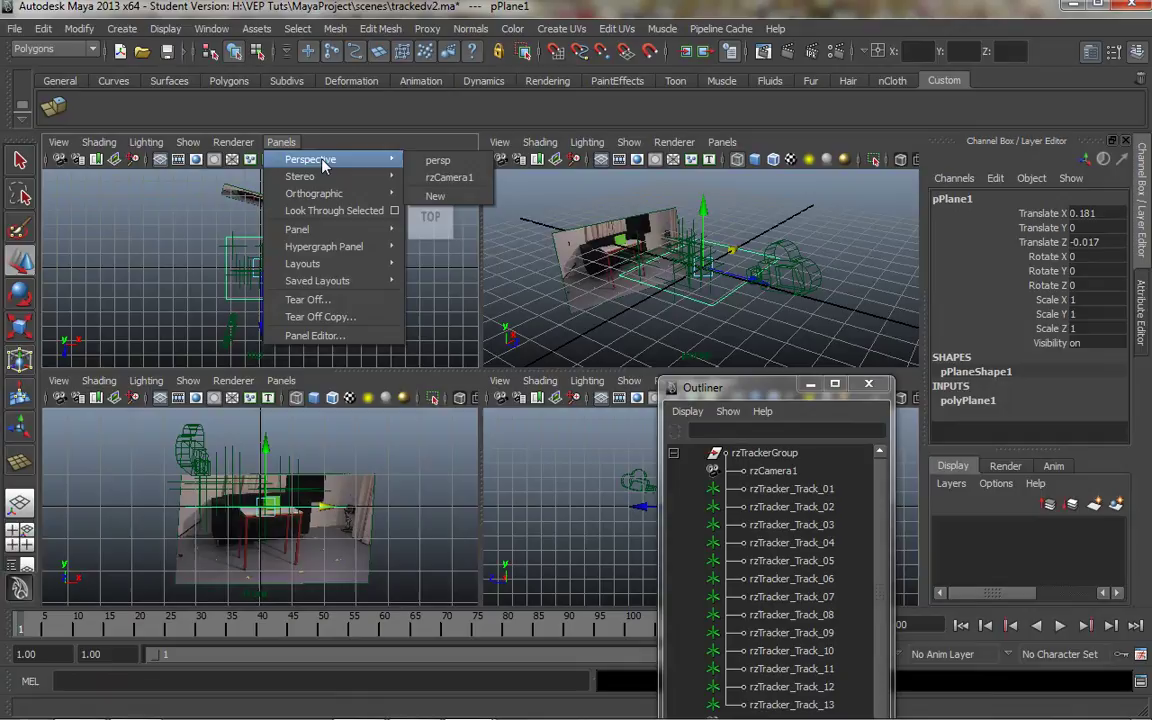
click(446, 176)
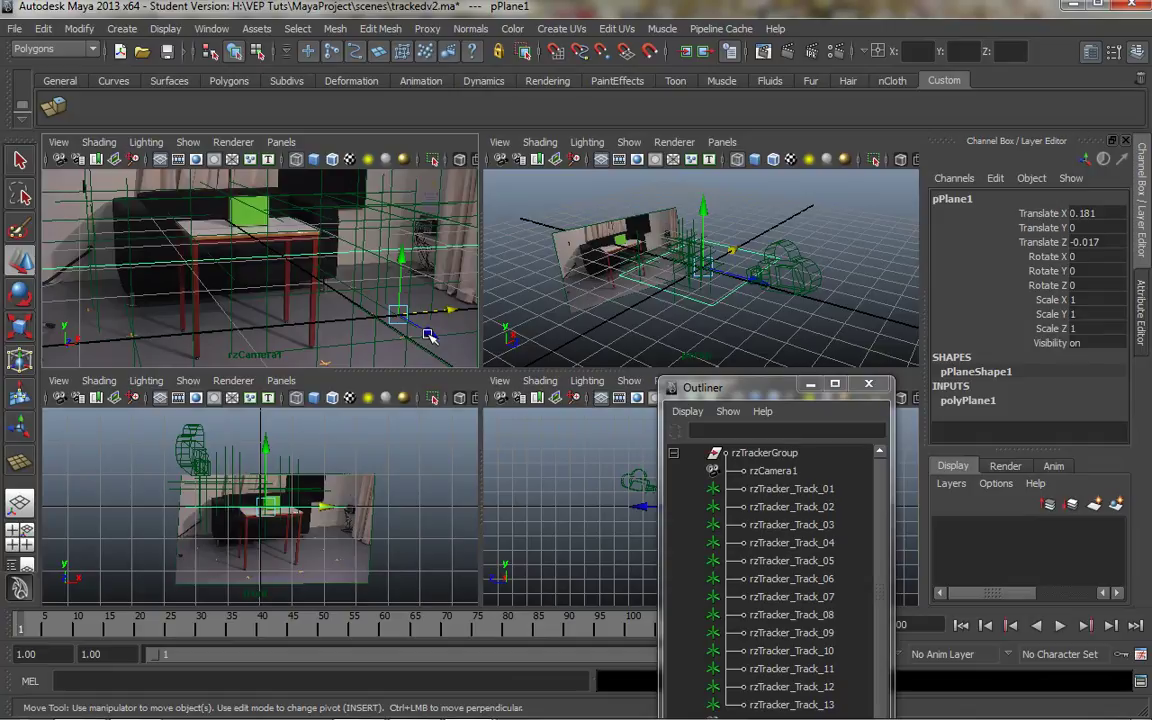
Step: Move the plane along the floor to about Translate X -1.315 and Translate Z 0.498
drag(428, 334, 468, 358)
drag(760, 295, 750, 258)
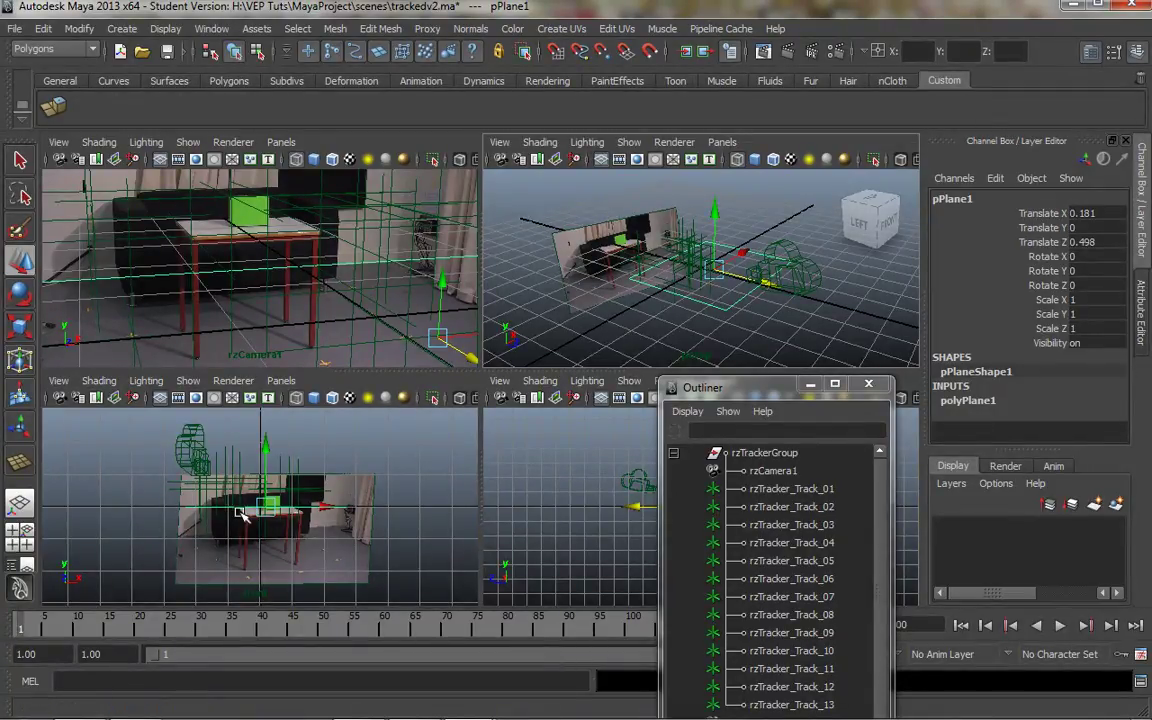
drag(745, 255, 722, 262)
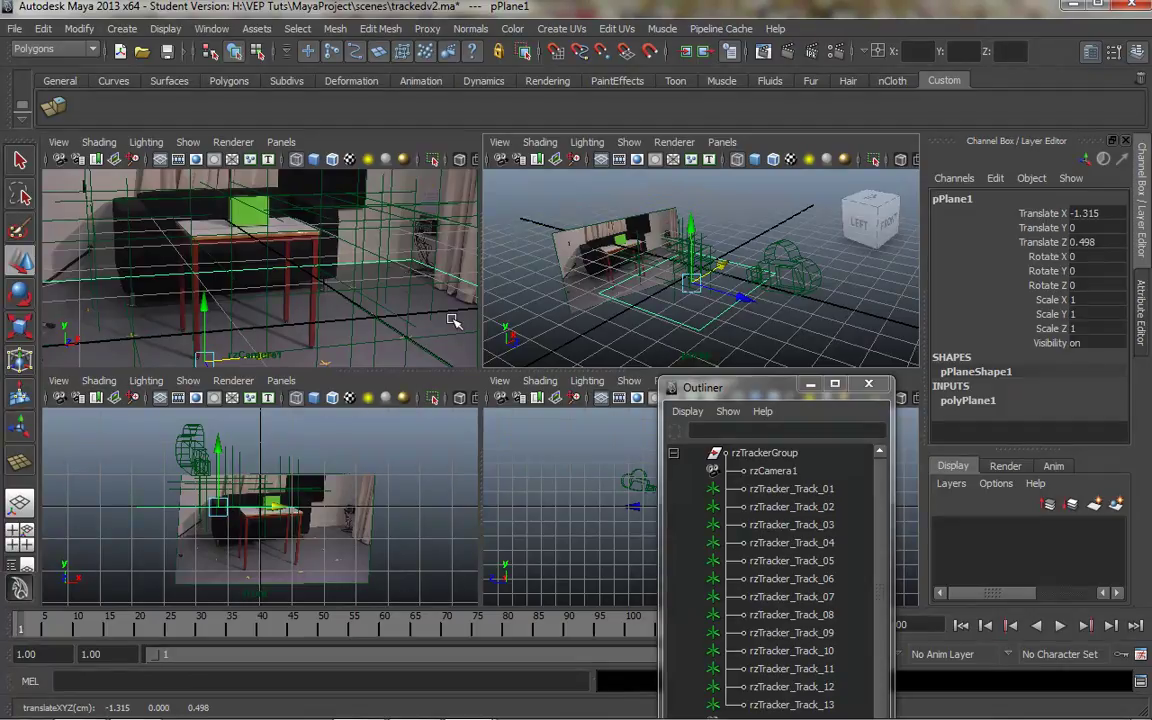
Step: Play the animation with the rzCamera1 view flat-shaded to check the plane against the footage, and restore its wireframe display
click(92, 144)
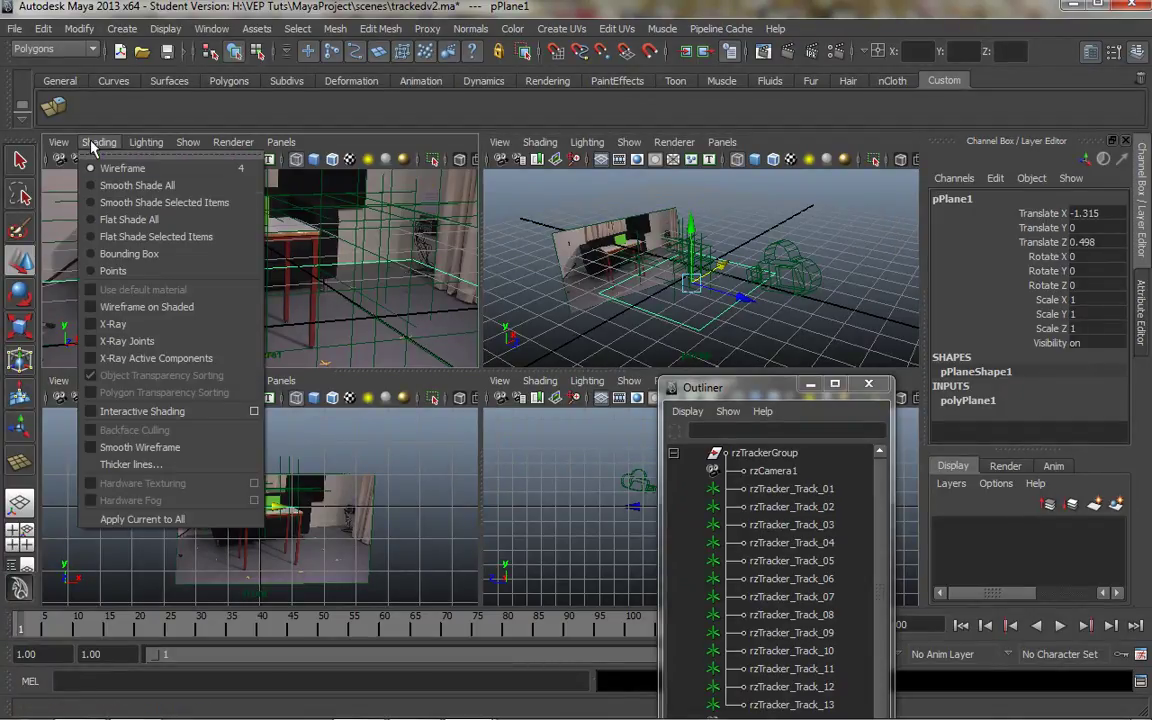
click(89, 219)
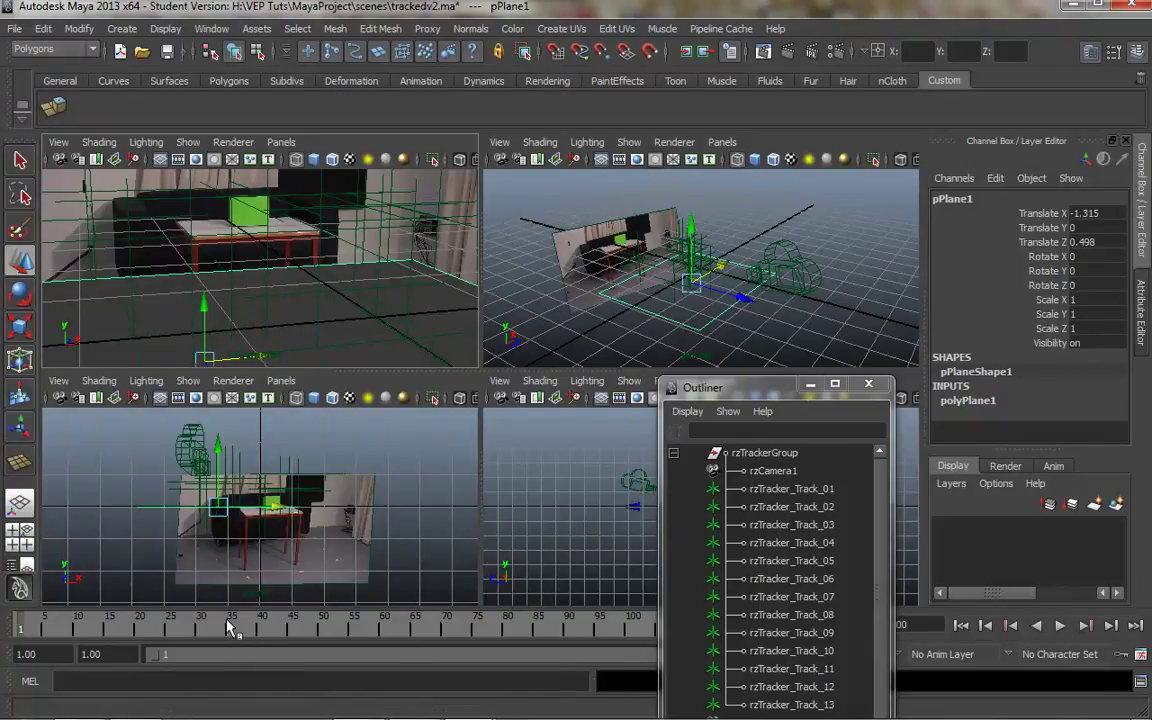
key(alt+v)
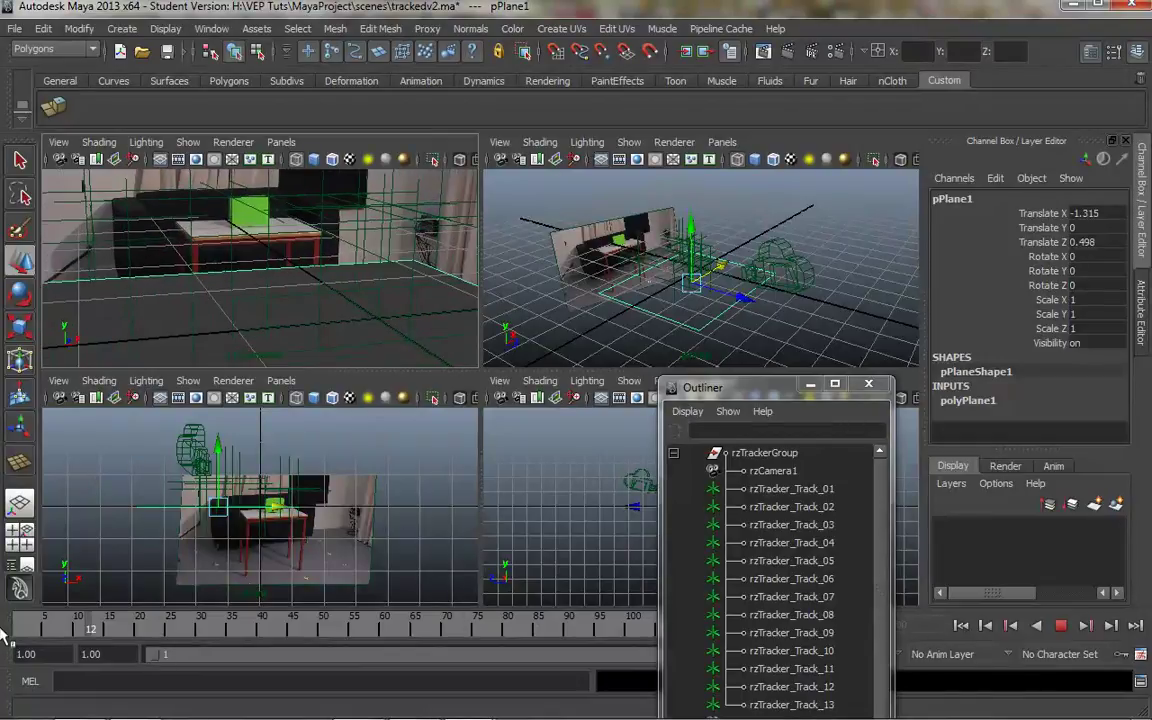
key(Escape)
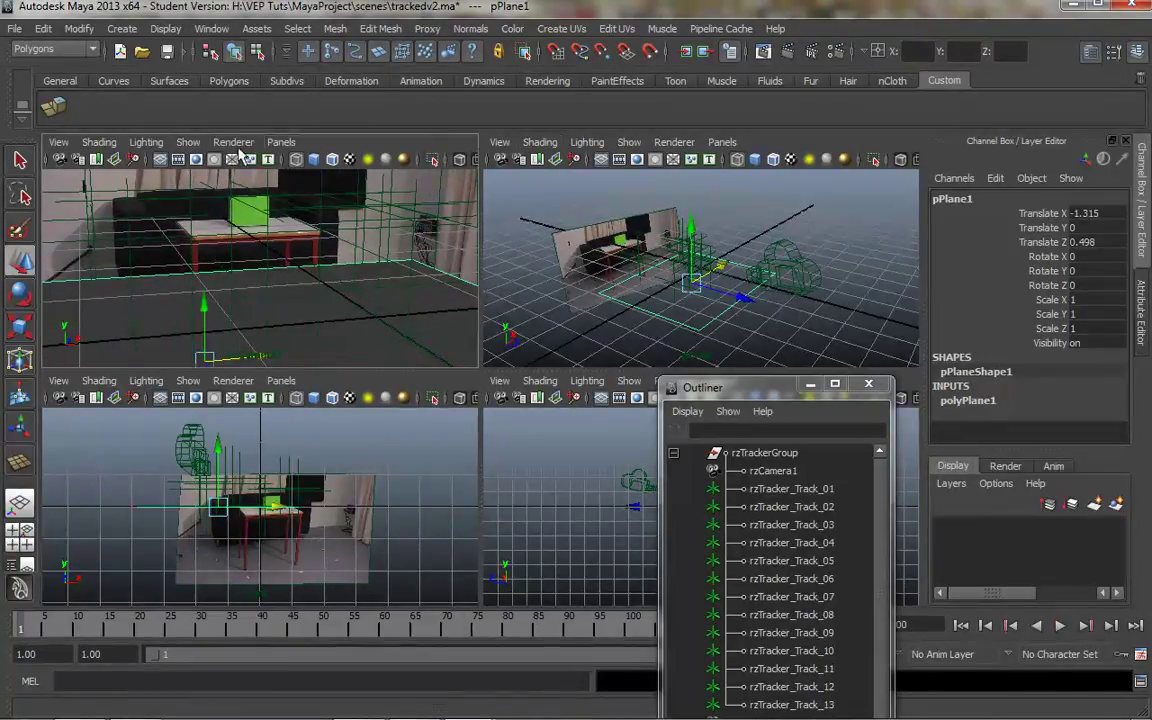
click(97, 143)
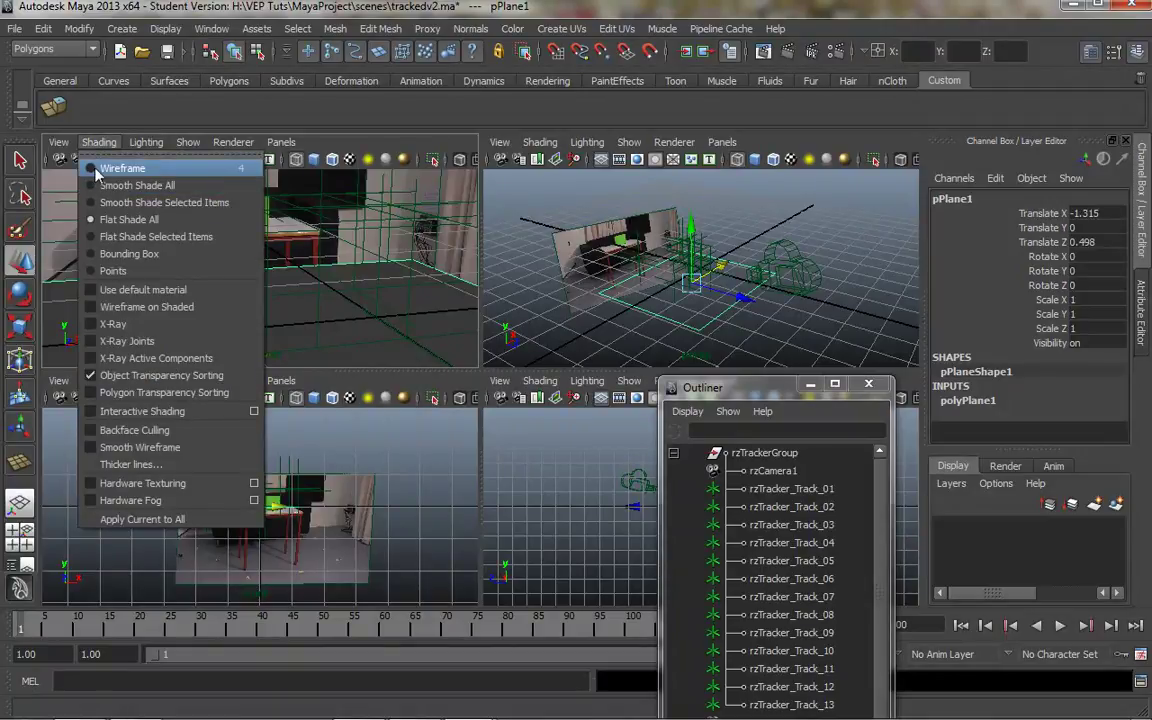
click(93, 160)
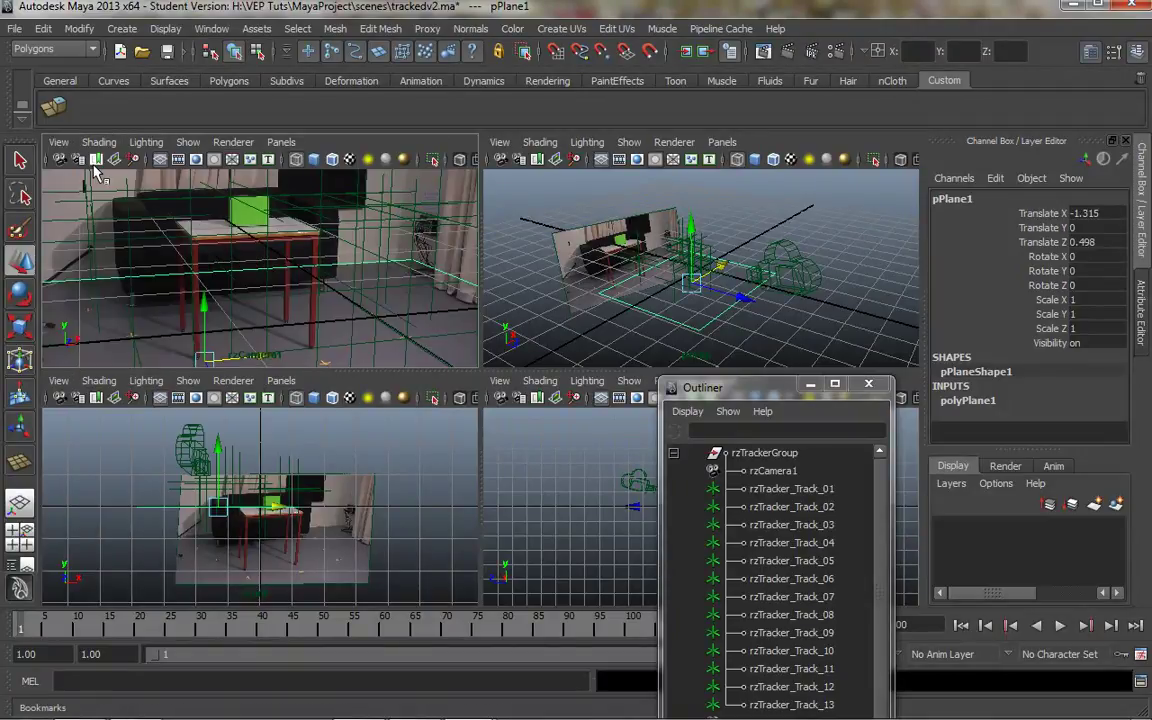
Step: Select the rzTracker_Track_02 locator in the rzCamera1 view and maximize the perspective view
click(395, 310)
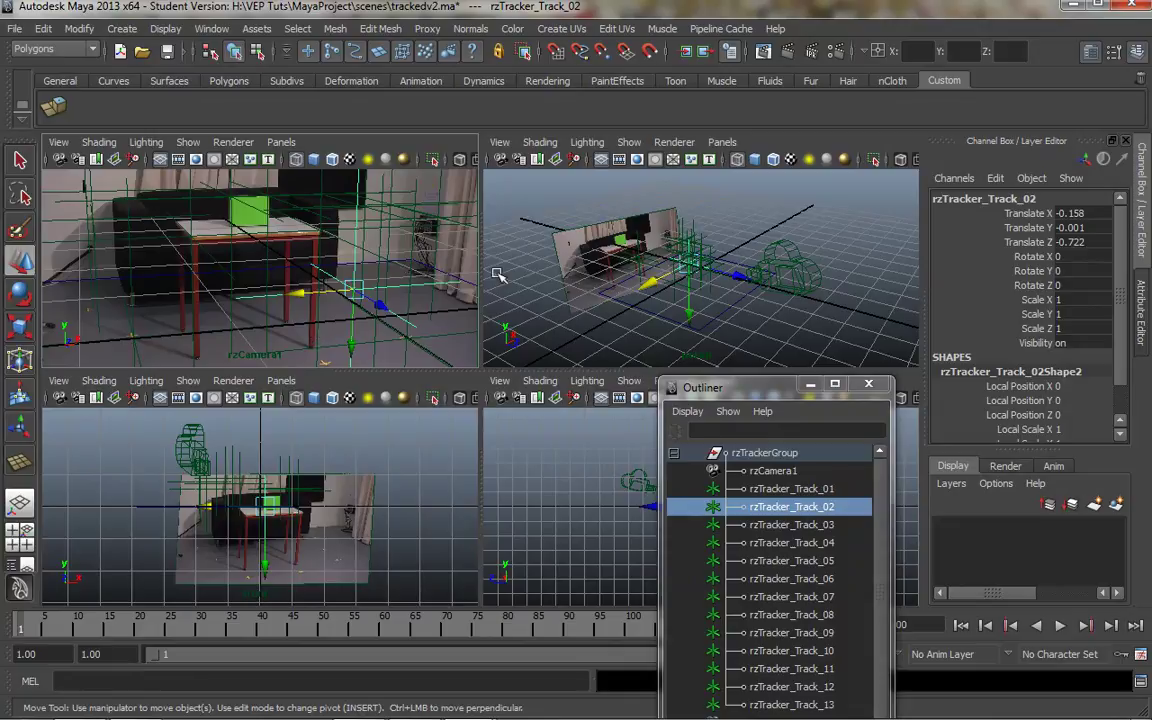
middle_click(590, 304)
key(space)
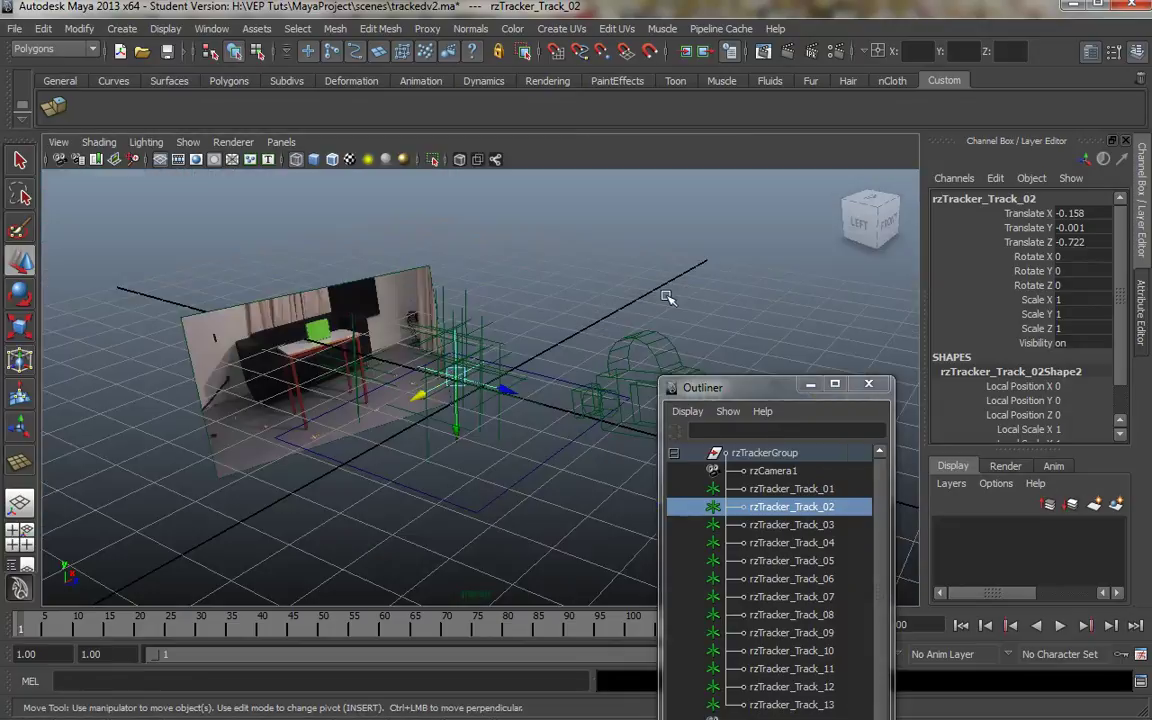
Step: Create a polygon cube on the grid among the trackers, about 1.47 wide, 1.04 high and 0.70 deep
alt+drag(465, 321, 532, 355)
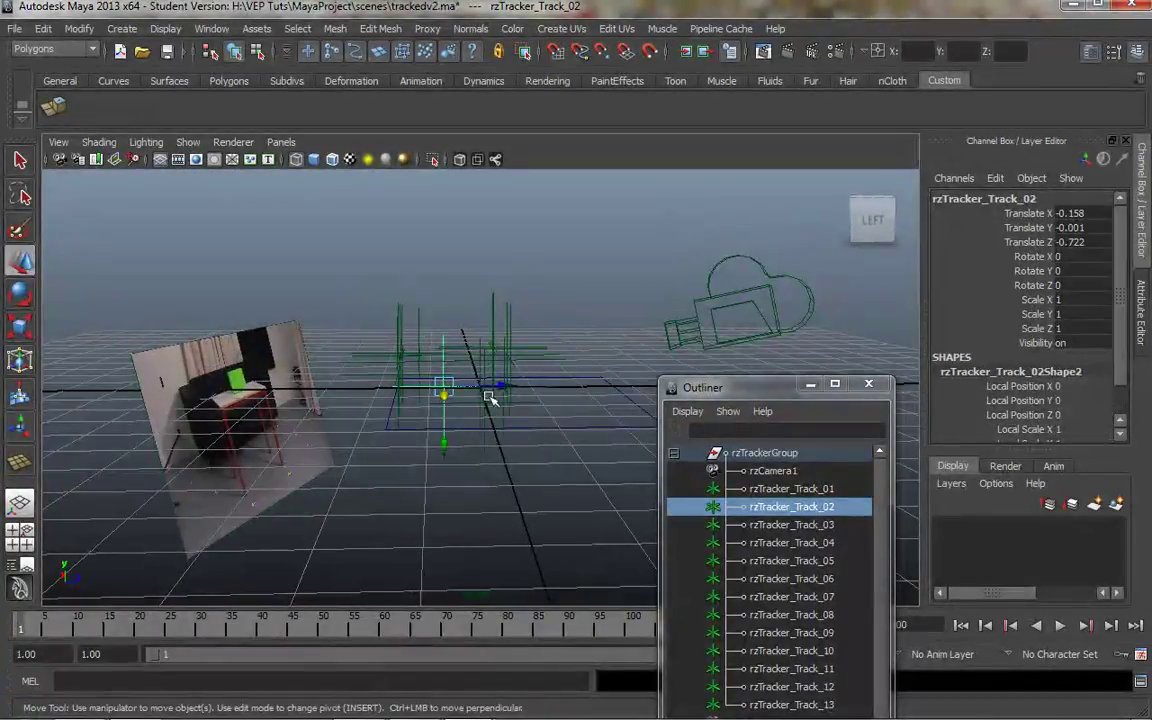
alt+drag(426, 360, 350, 415)
click(128, 31)
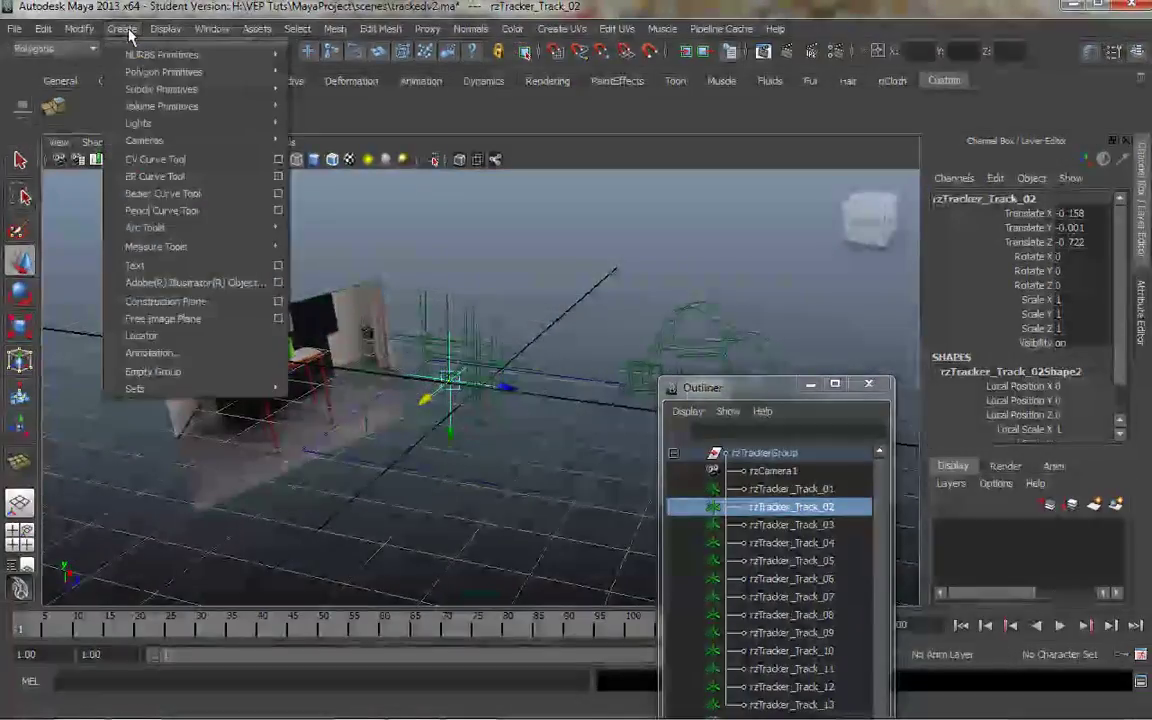
mouse_move(200, 72)
click(316, 99)
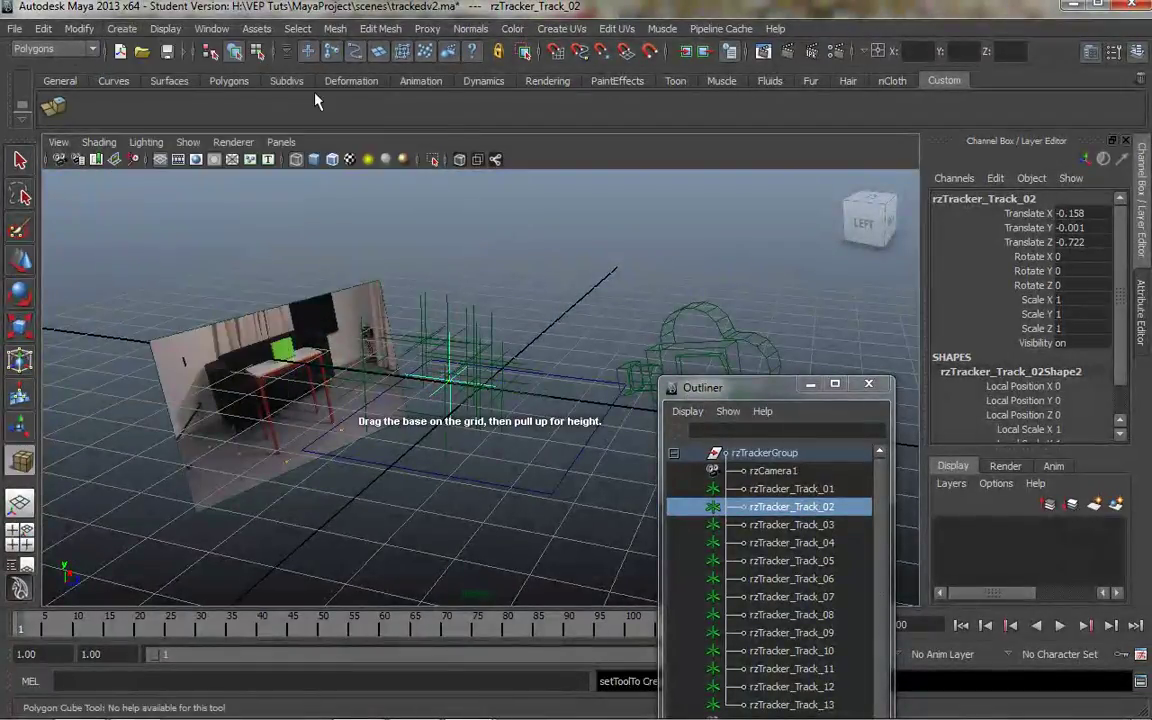
drag(400, 383, 506, 404)
drag(506, 404, 502, 338)
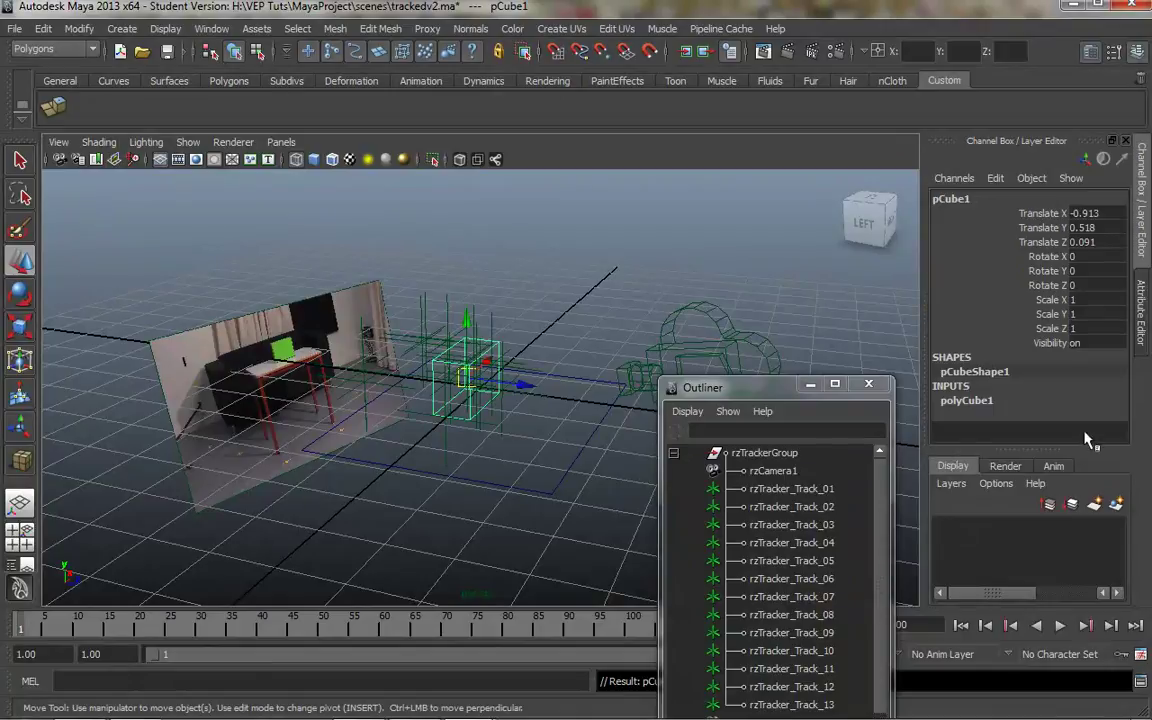
Step: Set the cube's polyCube1 dimensions to Width 0.75, Height 0.71 and Depth 0.55
click(975, 400)
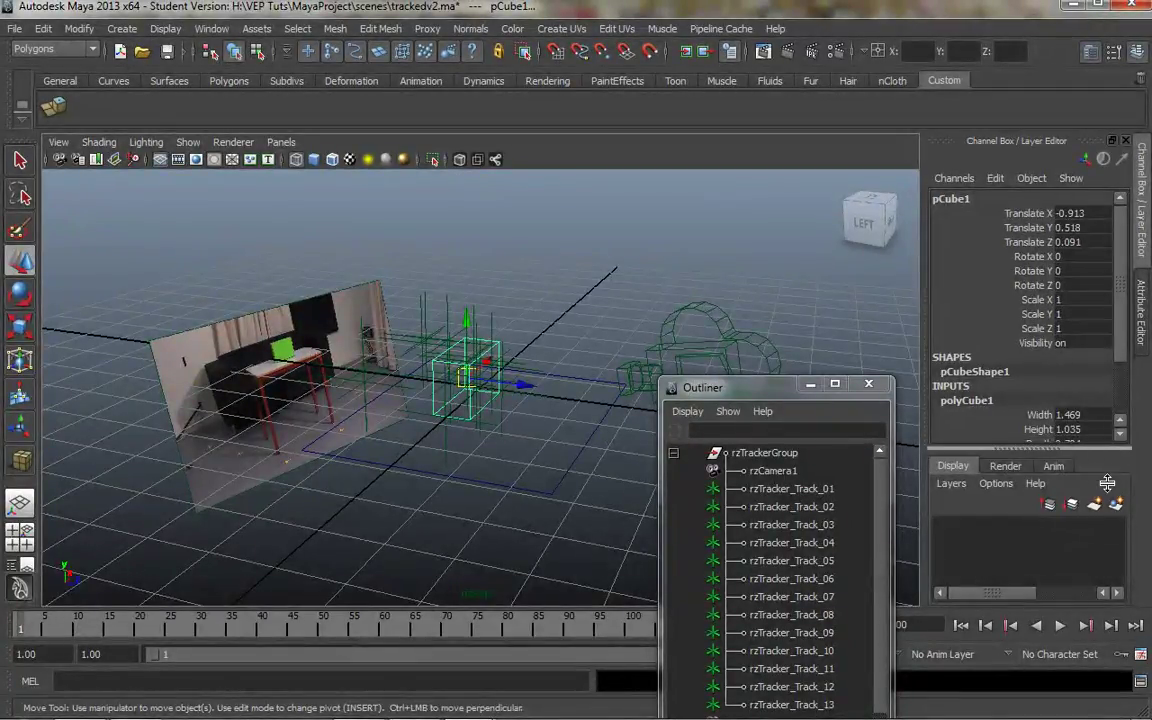
scroll(1016, 385, down, 2)
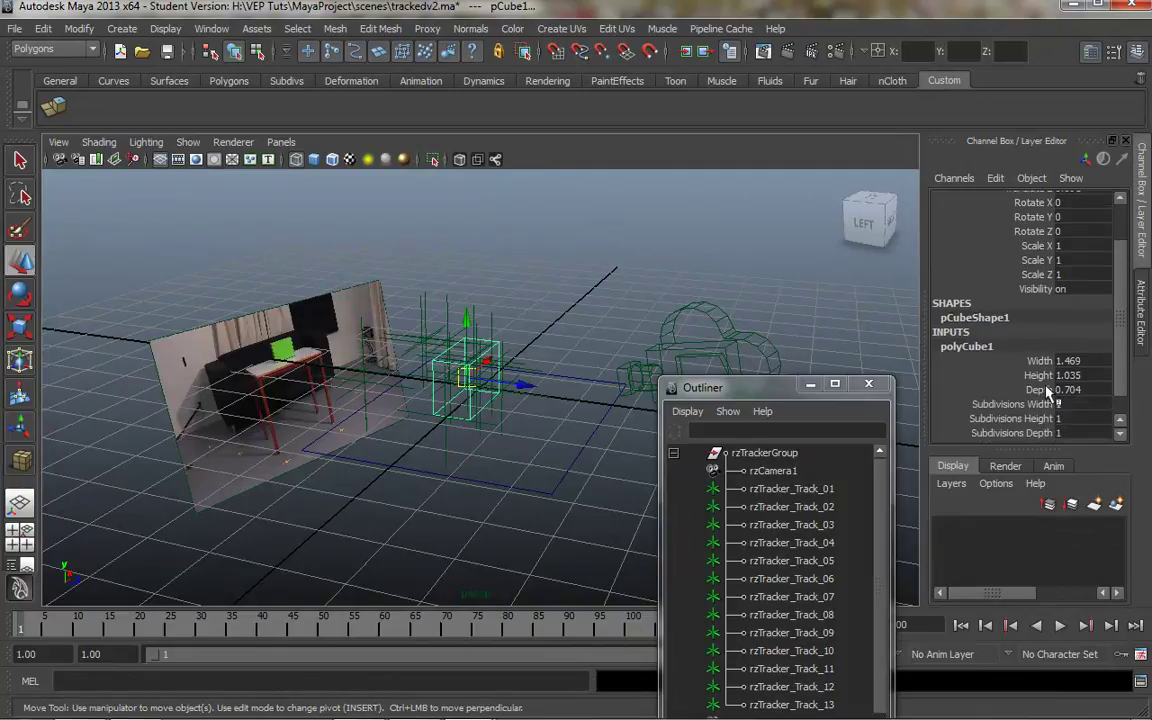
double_click(1094, 361)
text(0.)
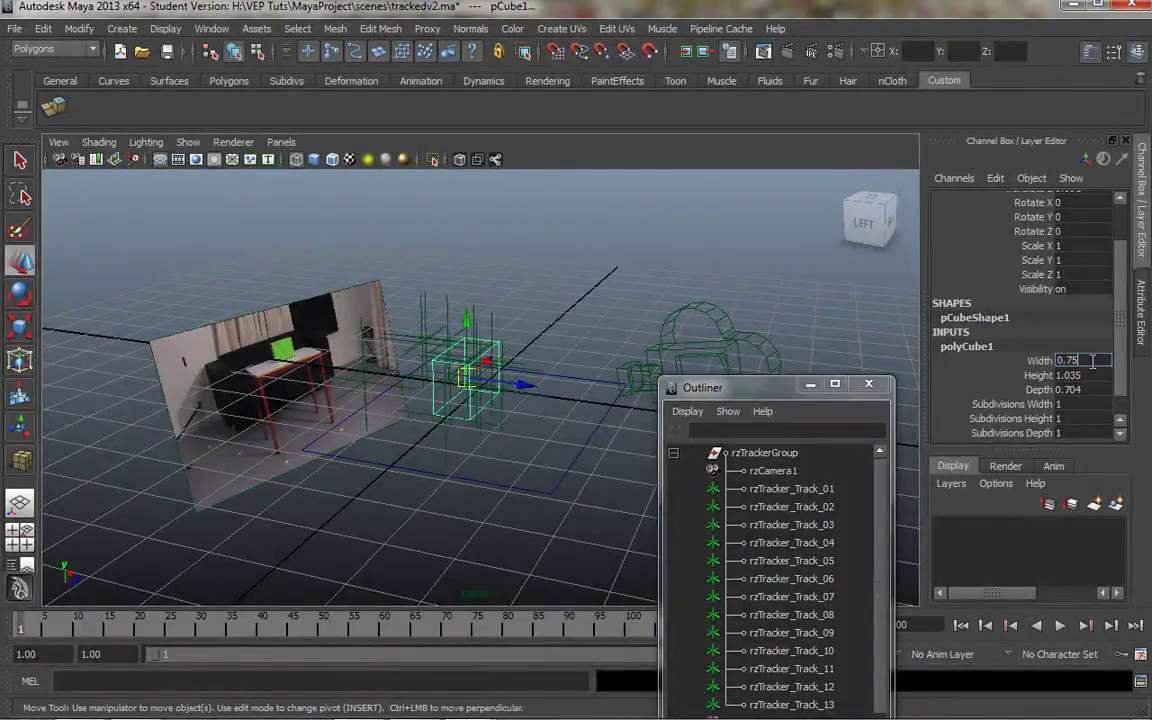
text(75)
key(Return)
double_click(1072, 375)
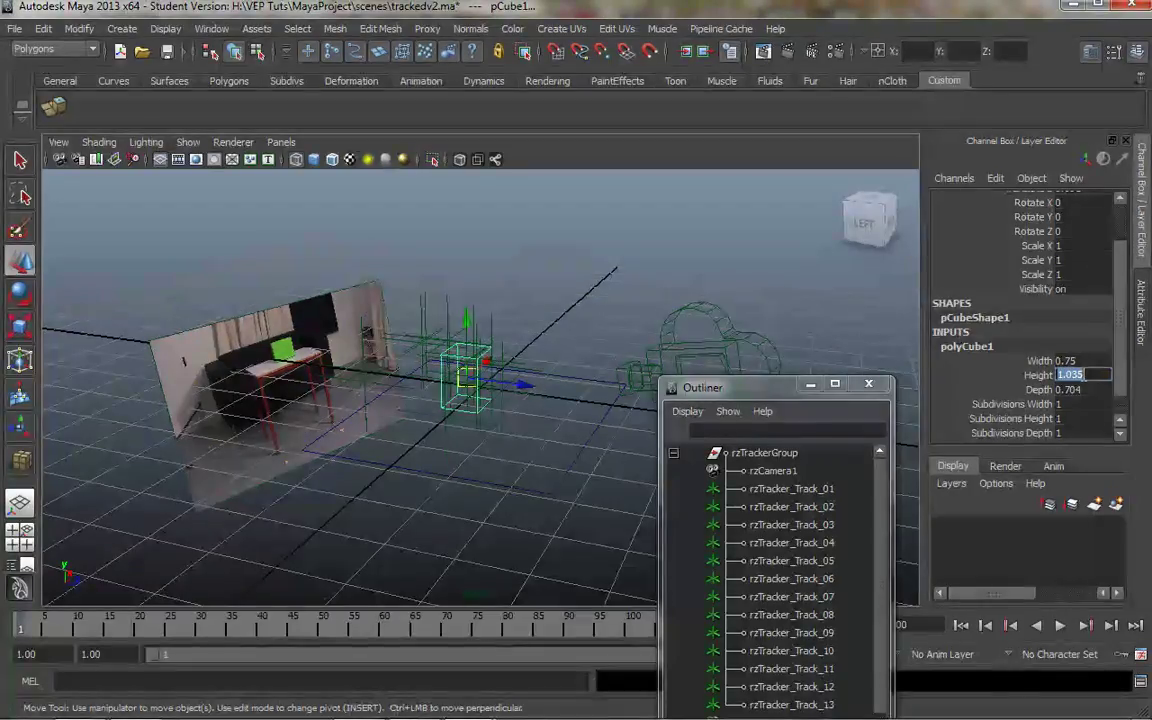
text(.71)
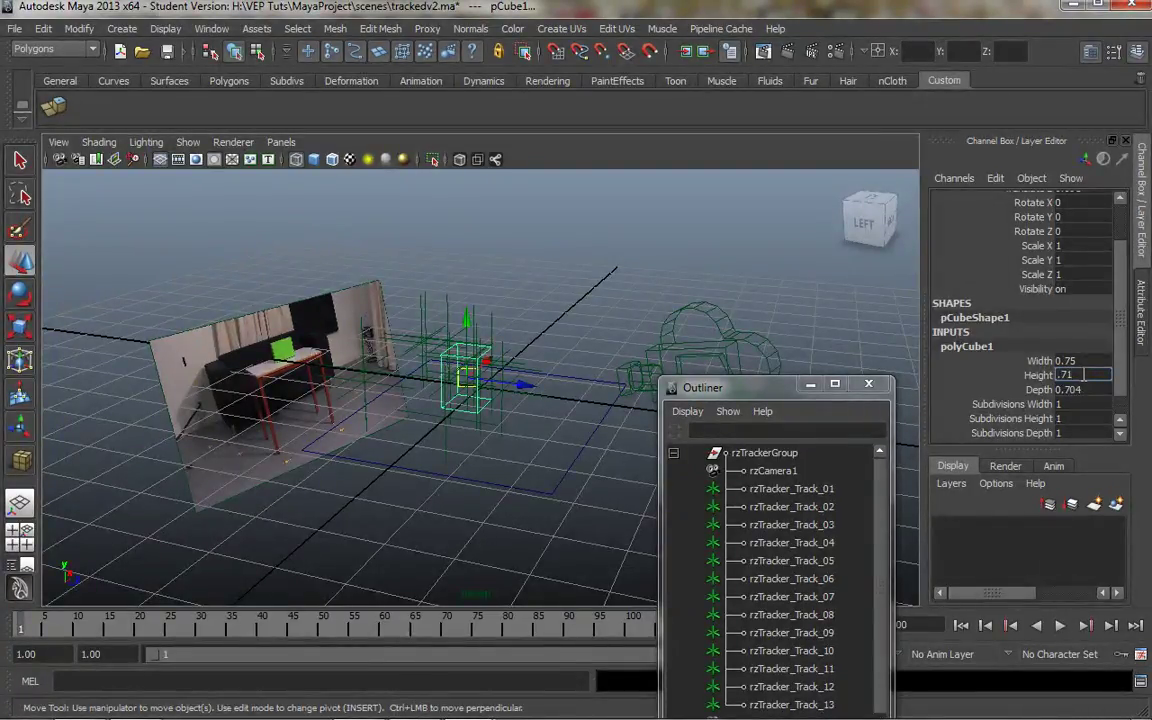
key(Tab)
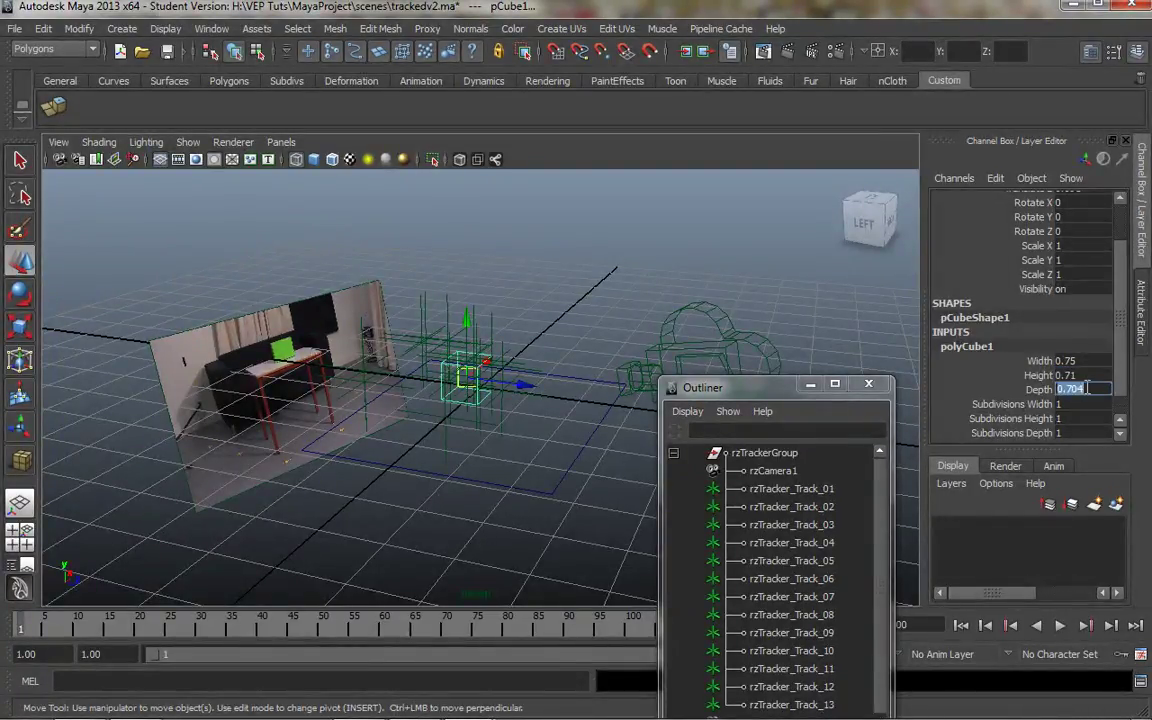
text(.55)
key(Return)
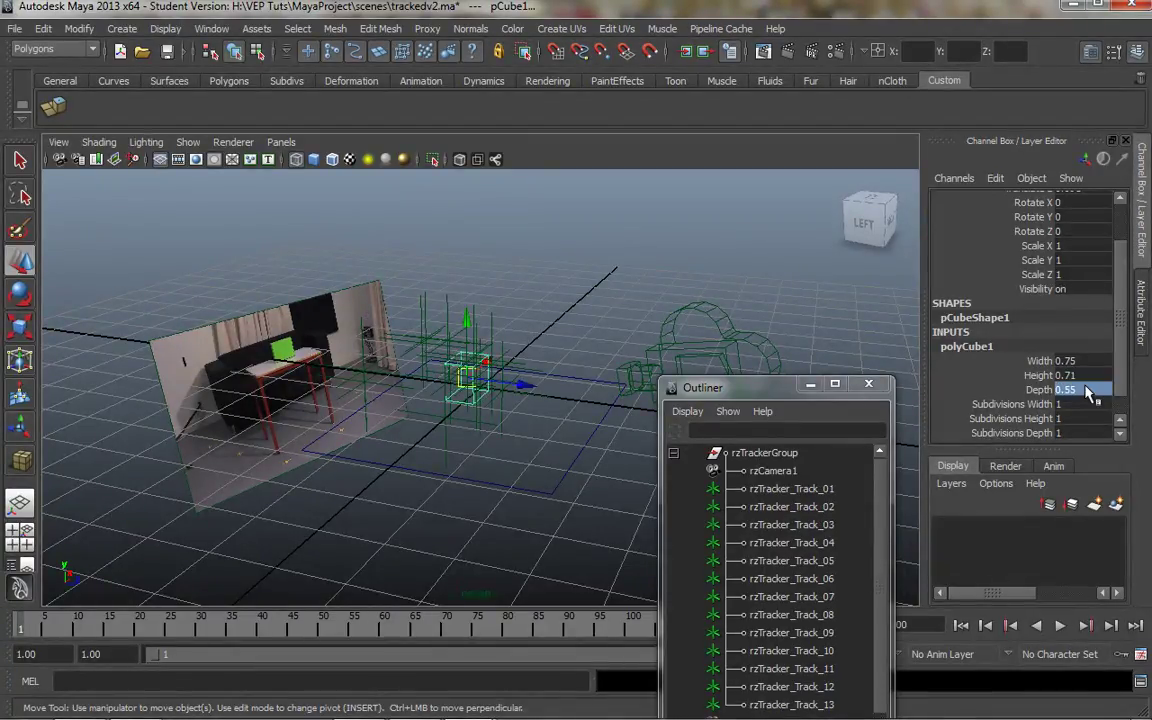
Step: Check the table corner track numbers in MatchMover, return to Maya and locate rzTracker_Track_05 and rzTracker_Track_06
alt+drag(505, 340, 473, 432)
drag(744, 392, 735, 232)
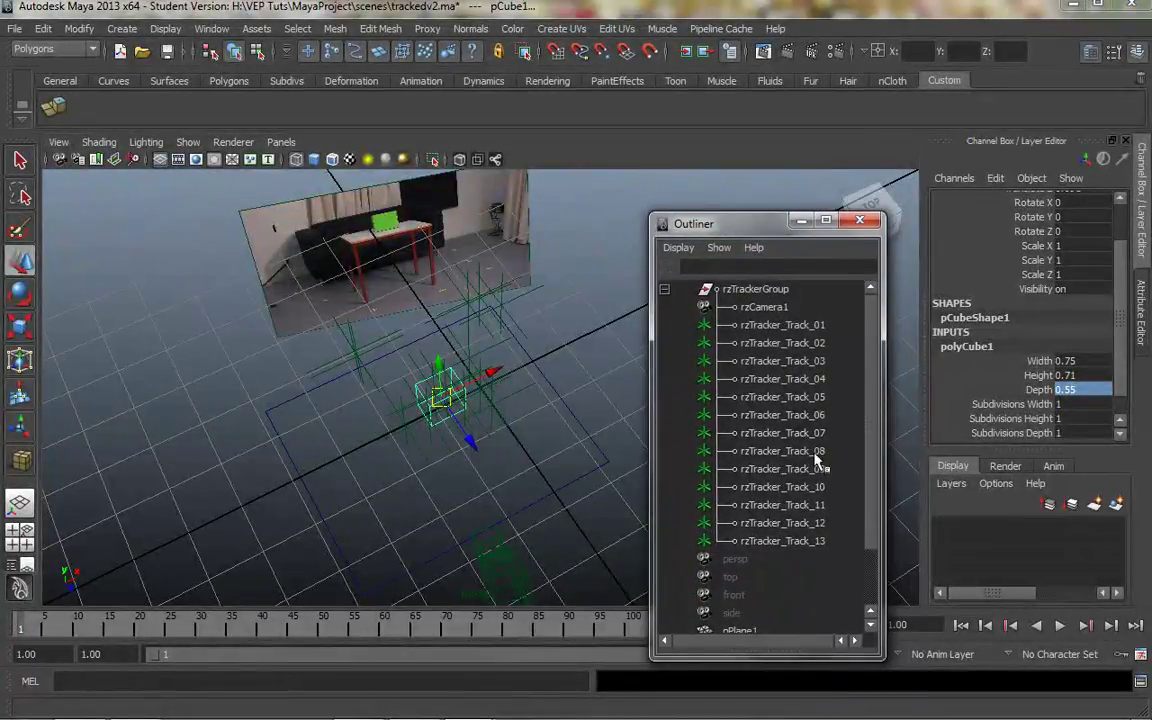
click(362, 703)
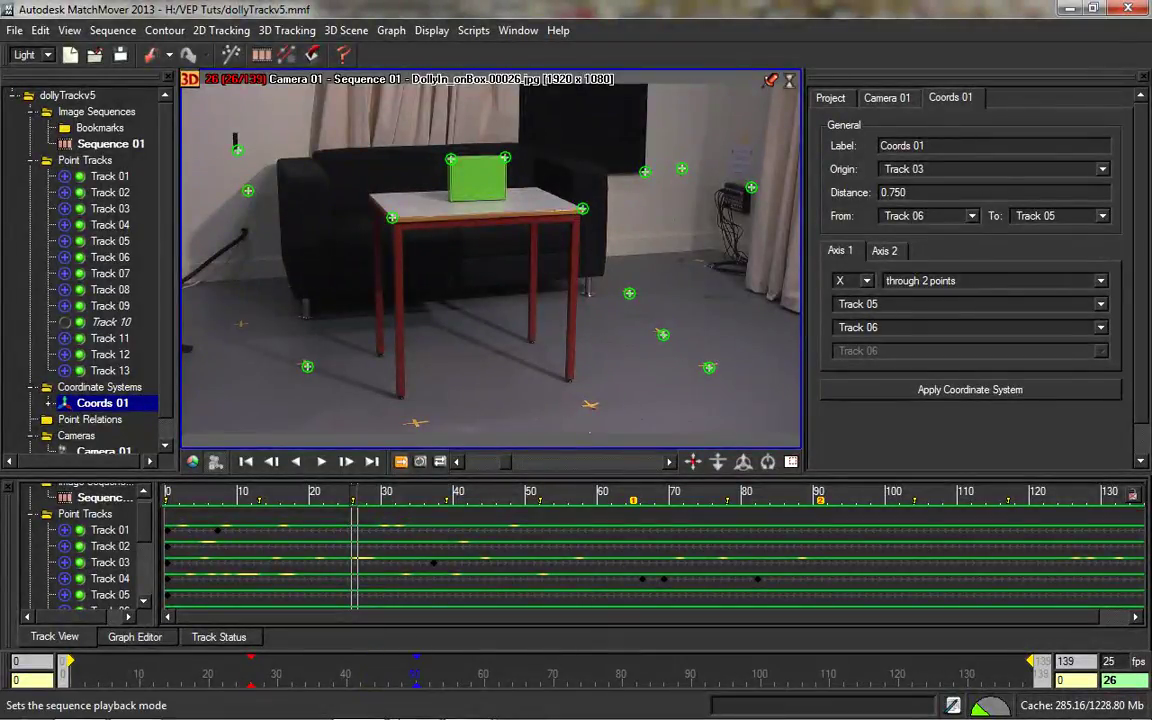
mouse_move(361, 702)
click(547, 598)
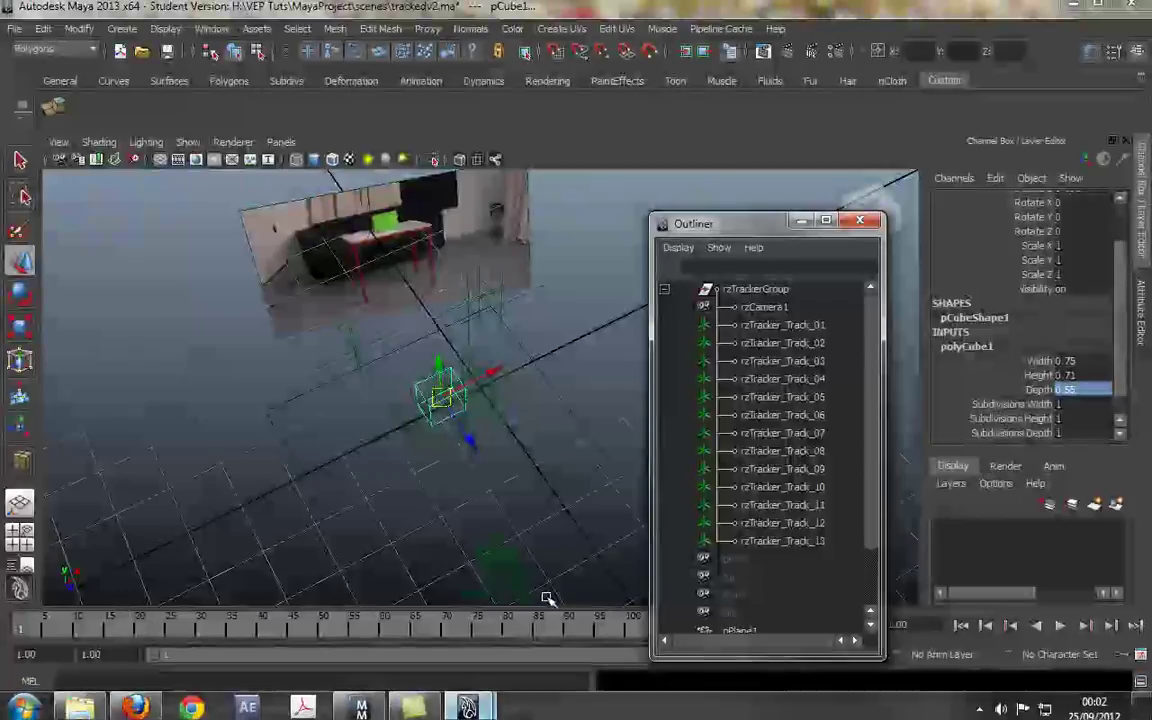
click(806, 398)
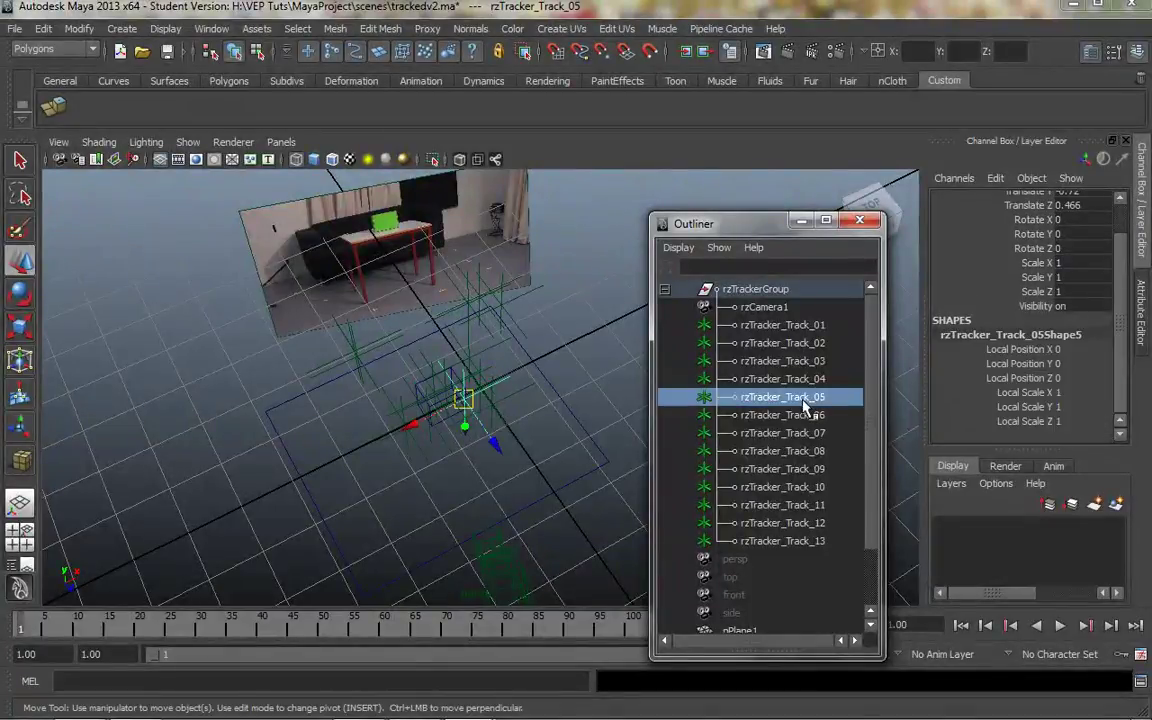
click(784, 416)
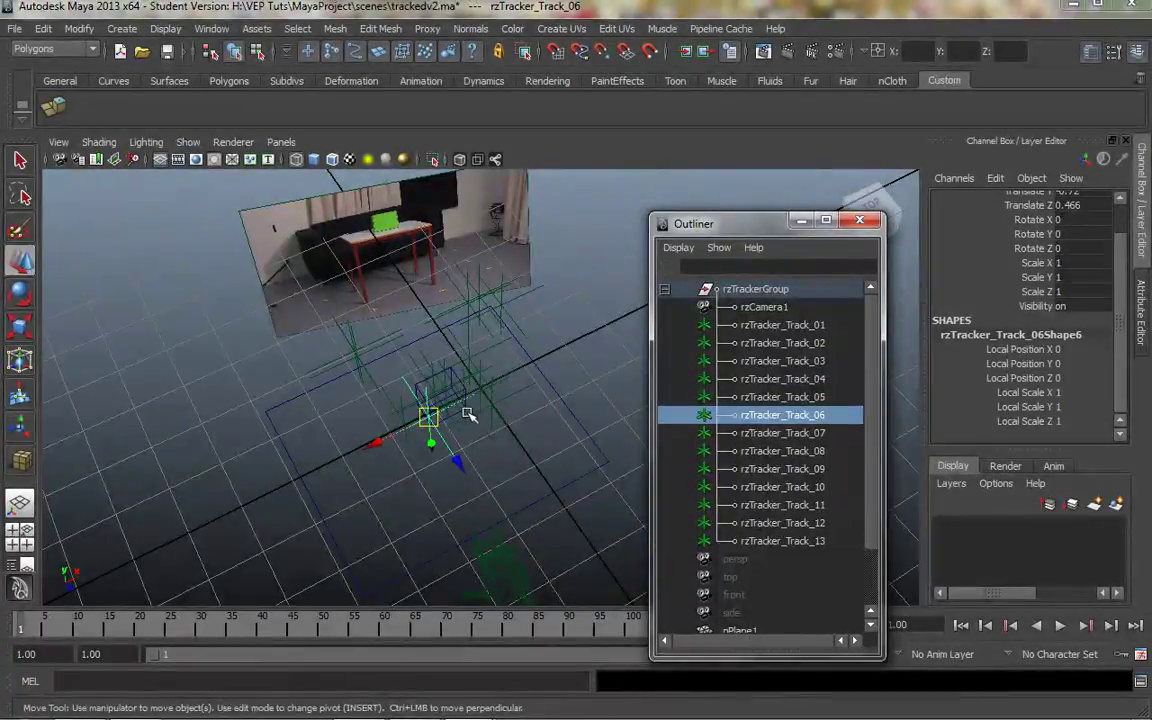
Step: Lower pCube1 in the front view to Translate Y 0.356 so its base sits on the ground line
key(space)
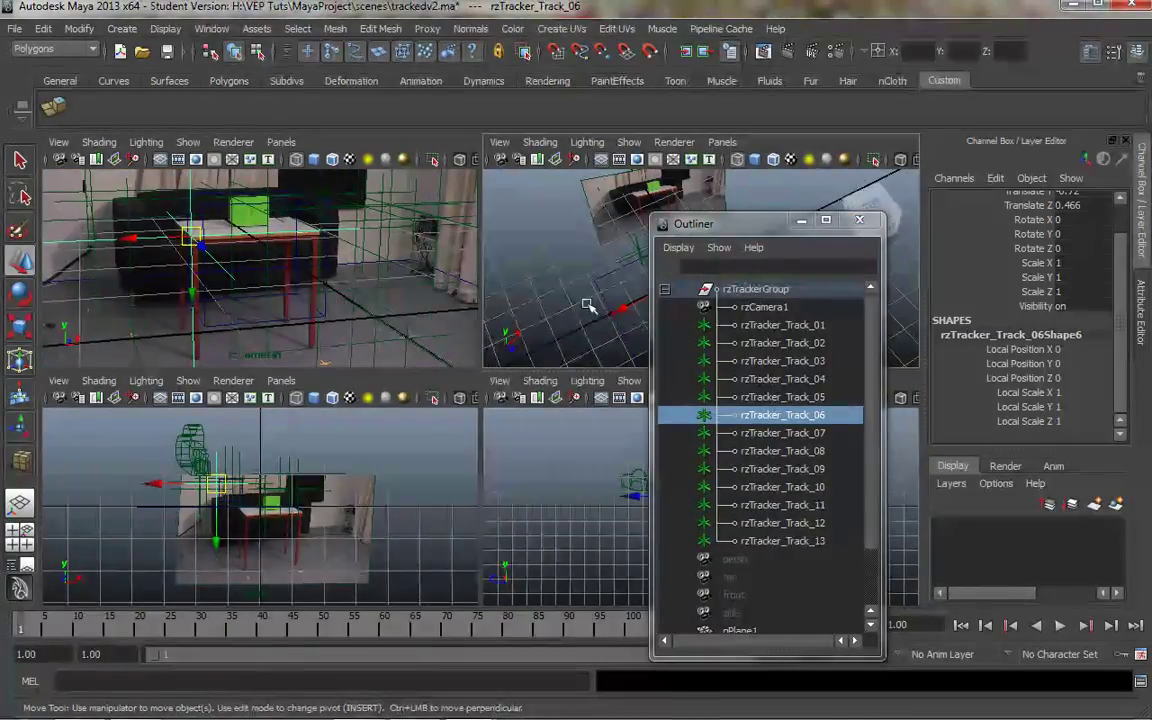
key(space)
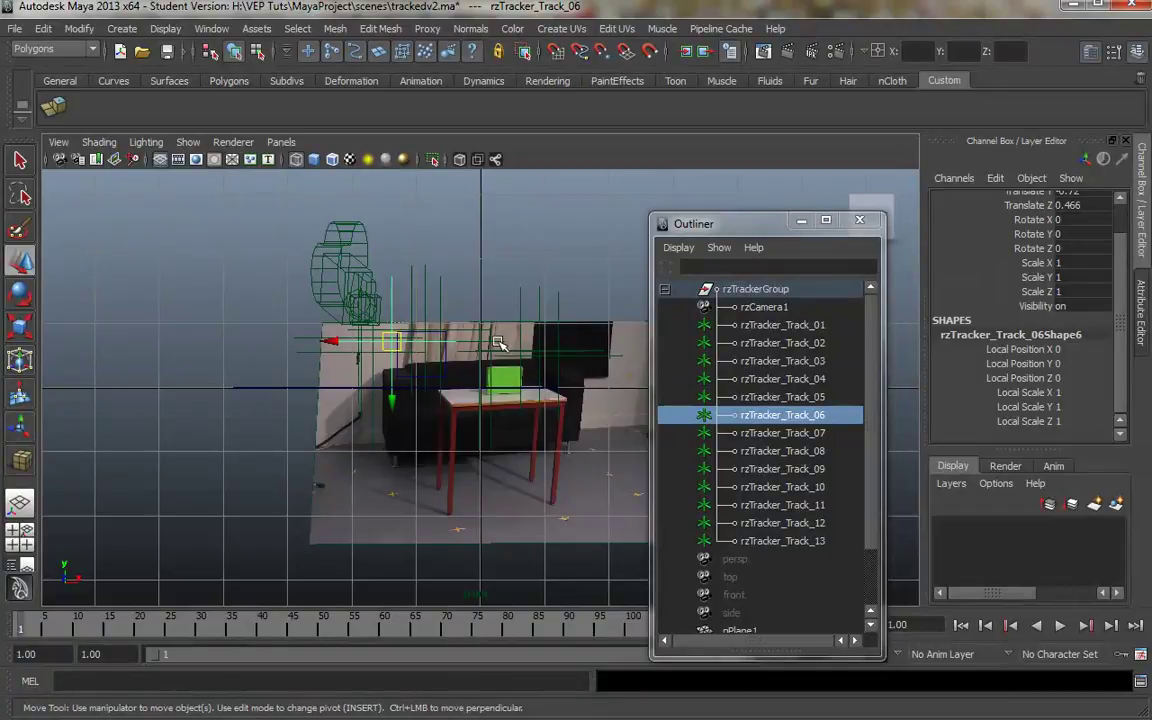
click(432, 378)
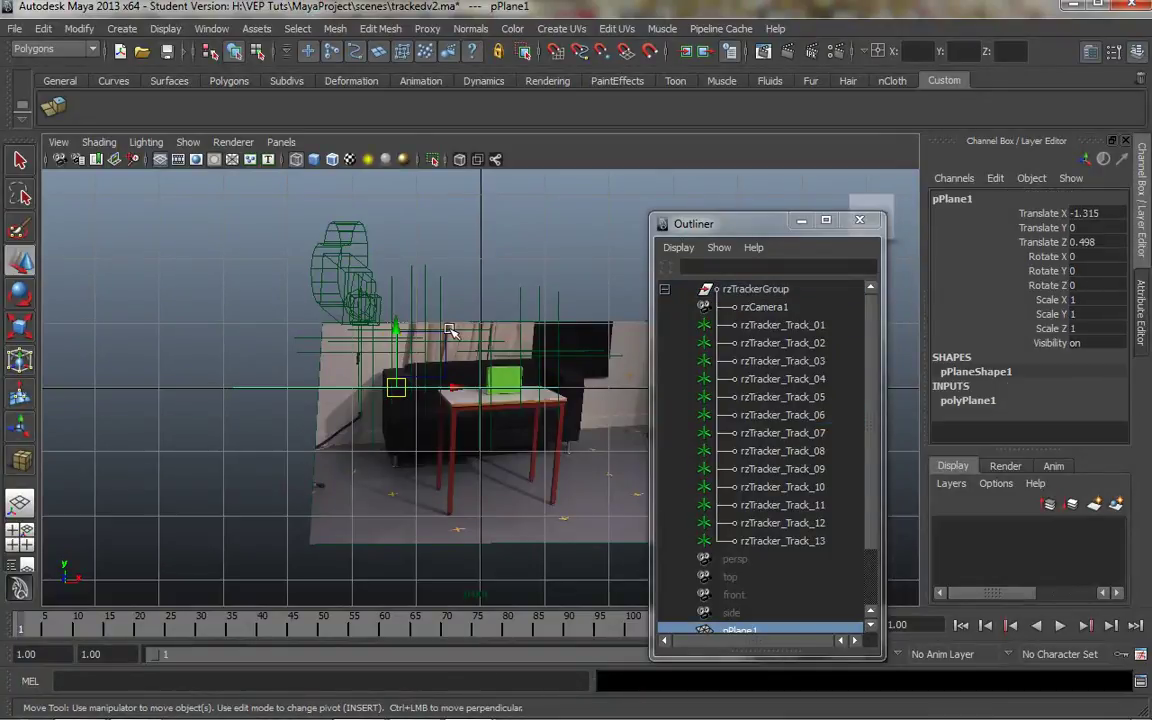
click(441, 340)
scroll(441, 340, up, 5)
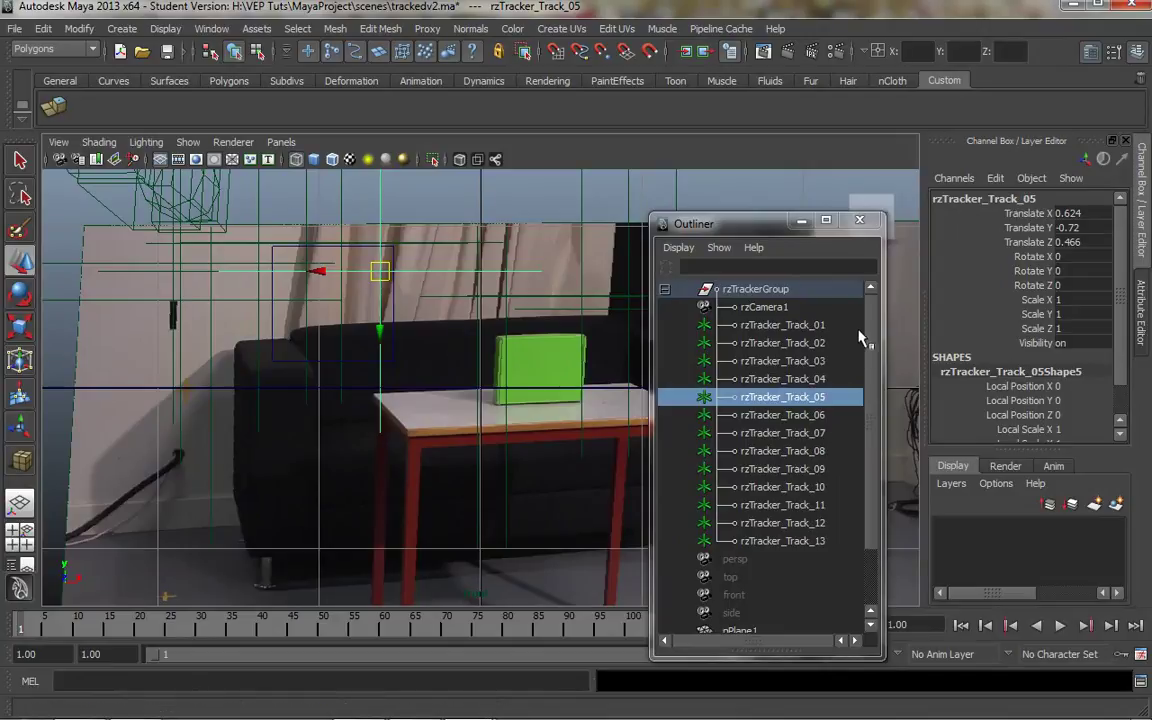
scroll(874, 418, down, 2)
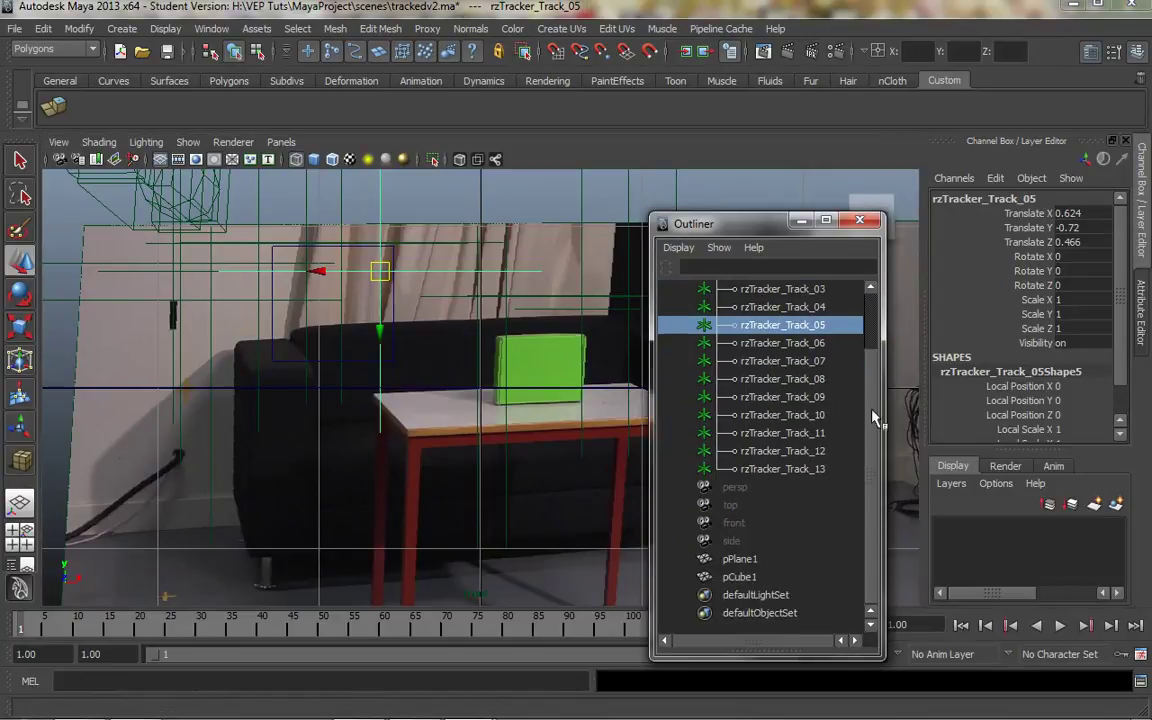
click(740, 577)
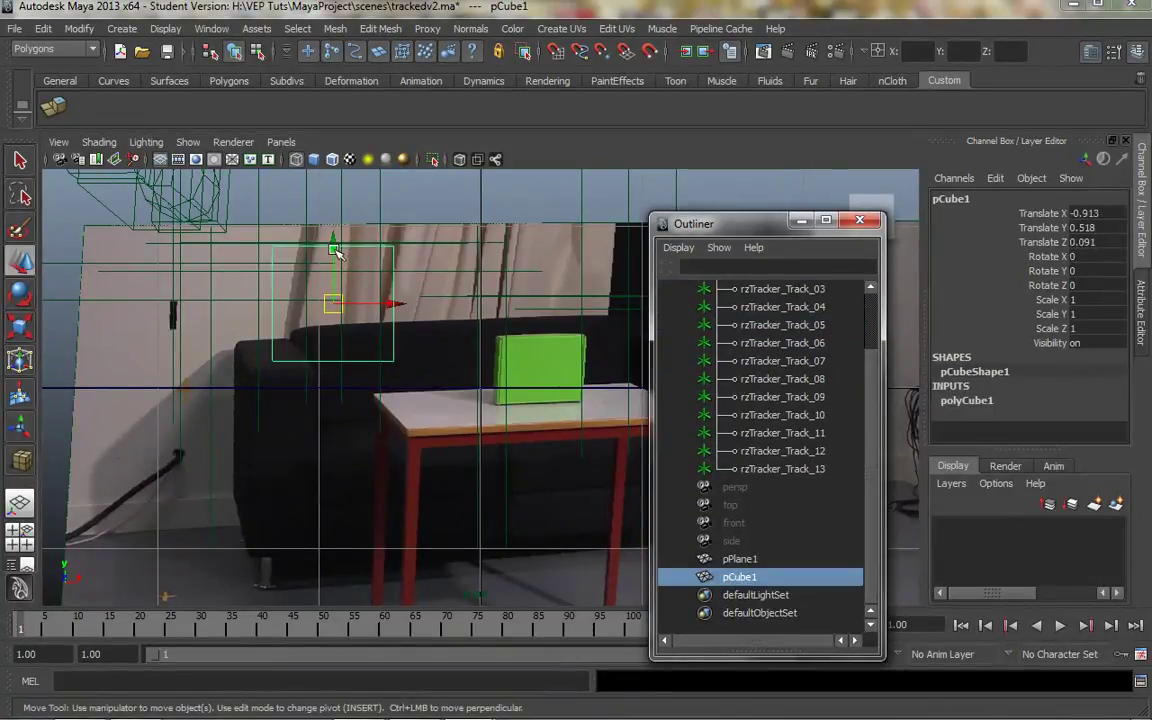
scroll(342, 280, up, 3)
drag(261, 200, 265, 244)
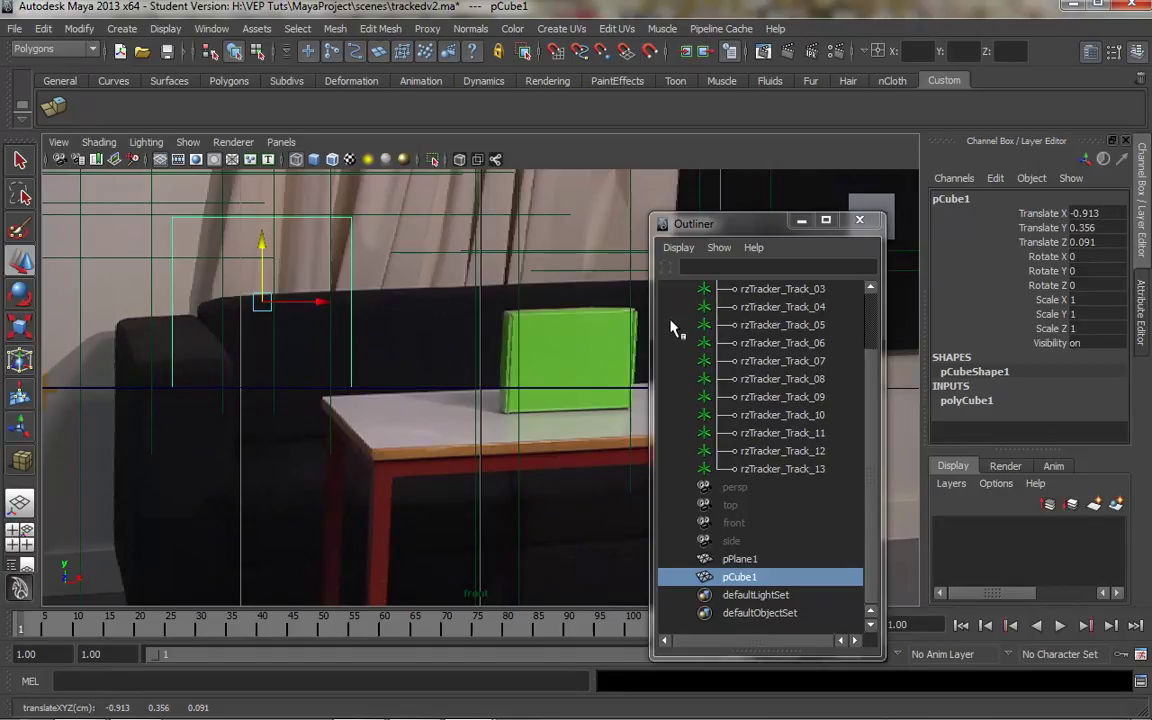
Step: Maximize the perspective view and examine rzTracker_Track_05 and rzTracker_Track_06 close up beside the cube
key(space)
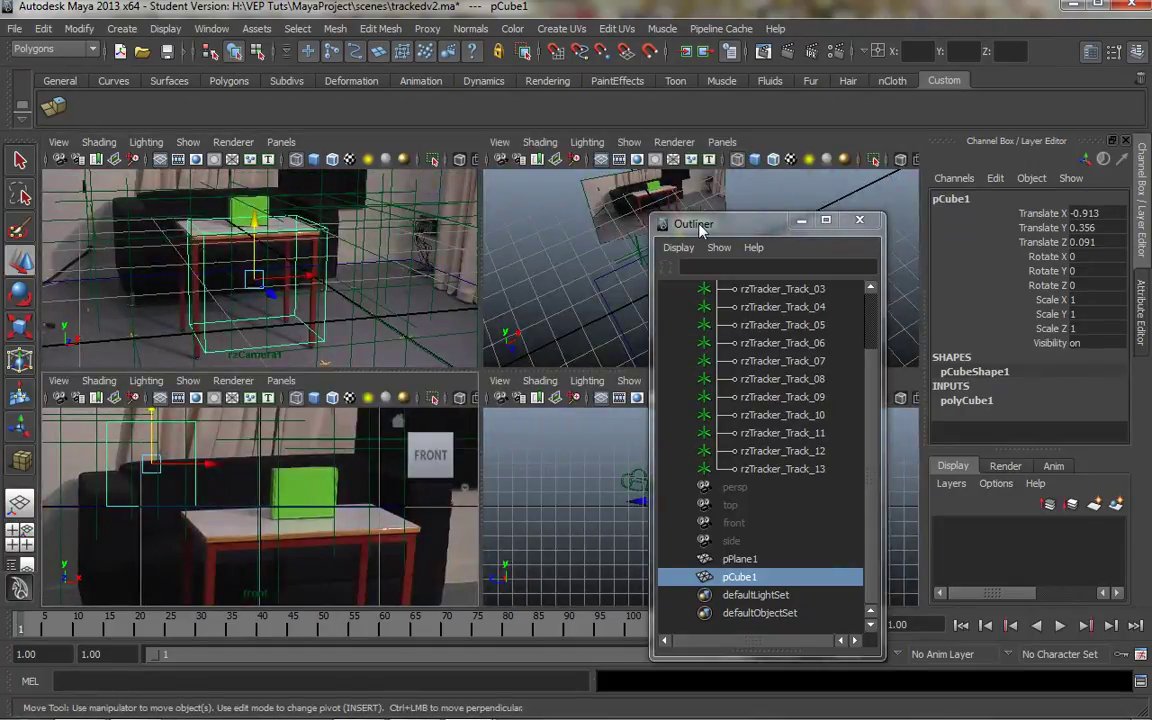
key(space)
drag(660, 224, 741, 241)
click(886, 360)
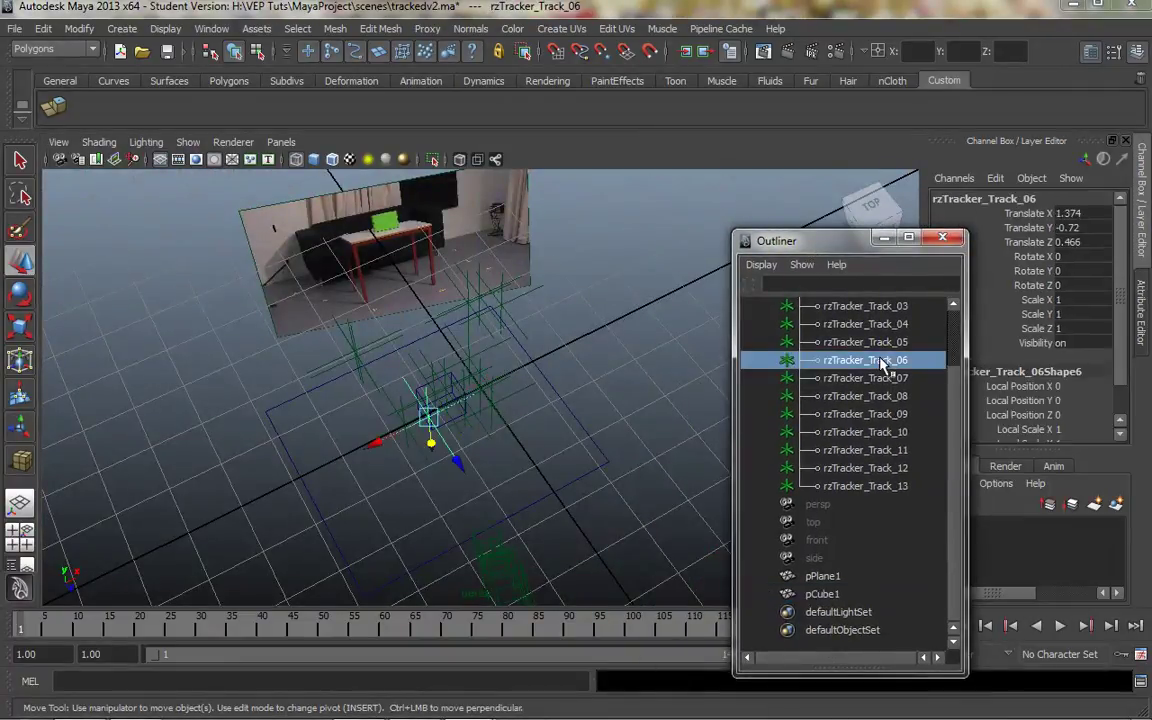
click(878, 342)
click(878, 360)
click(878, 342)
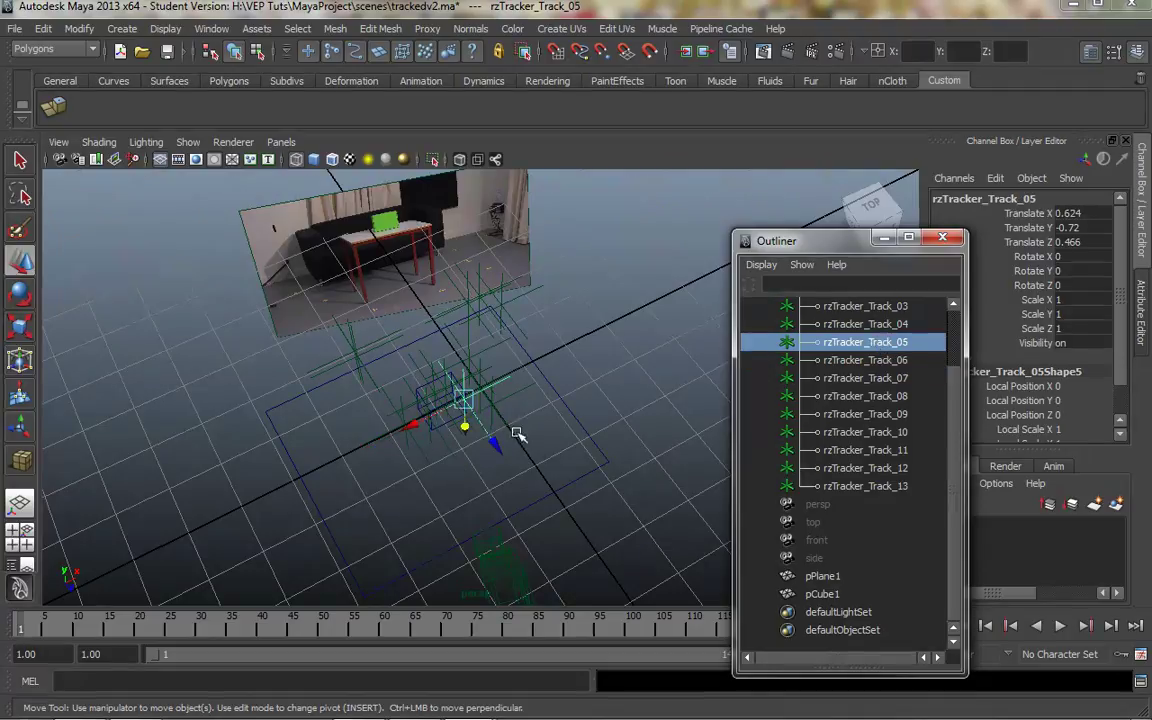
scroll(470, 432, up, 10)
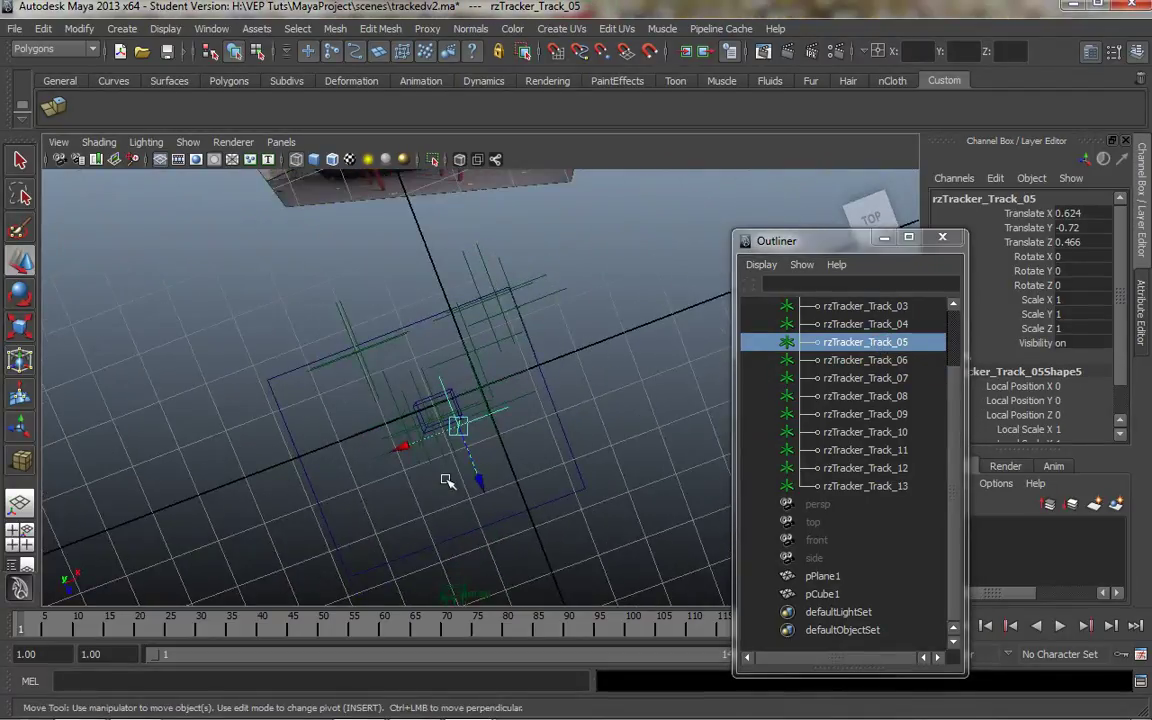
alt+middle_drag(427, 458, 525, 312)
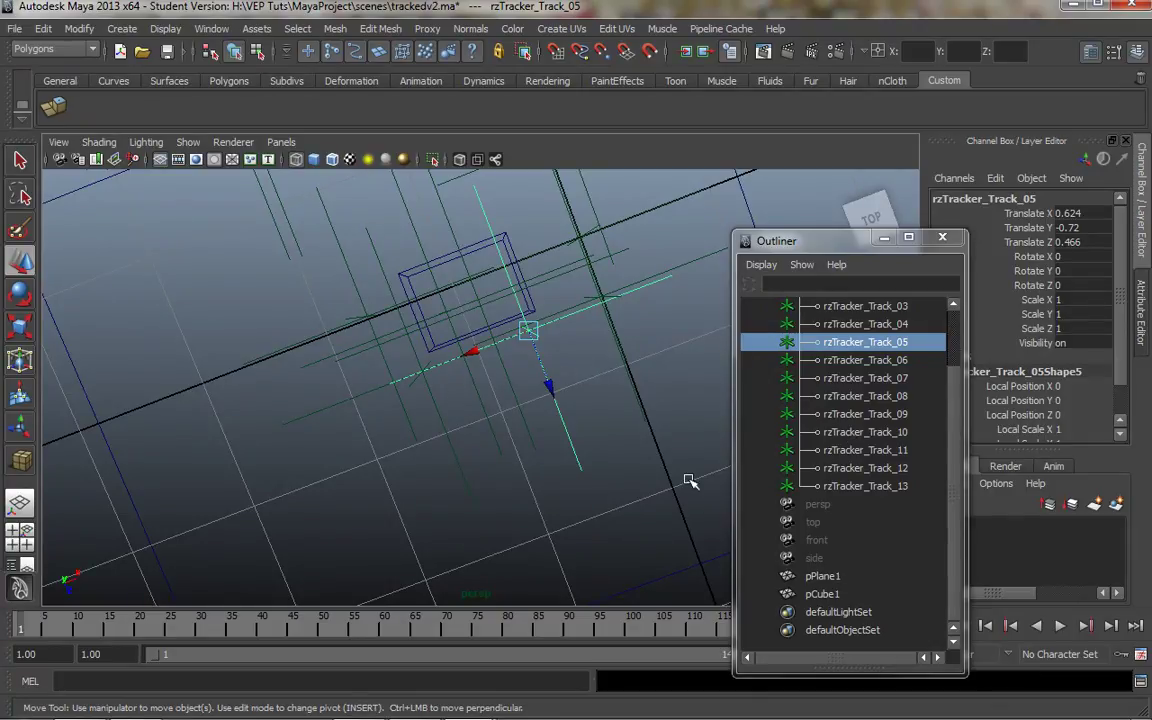
Step: Move pCube1 along the floor to about Translate X -1.001 and Translate Z 0.193, bringing its front corners towards trackers 05 and 06
click(829, 597)
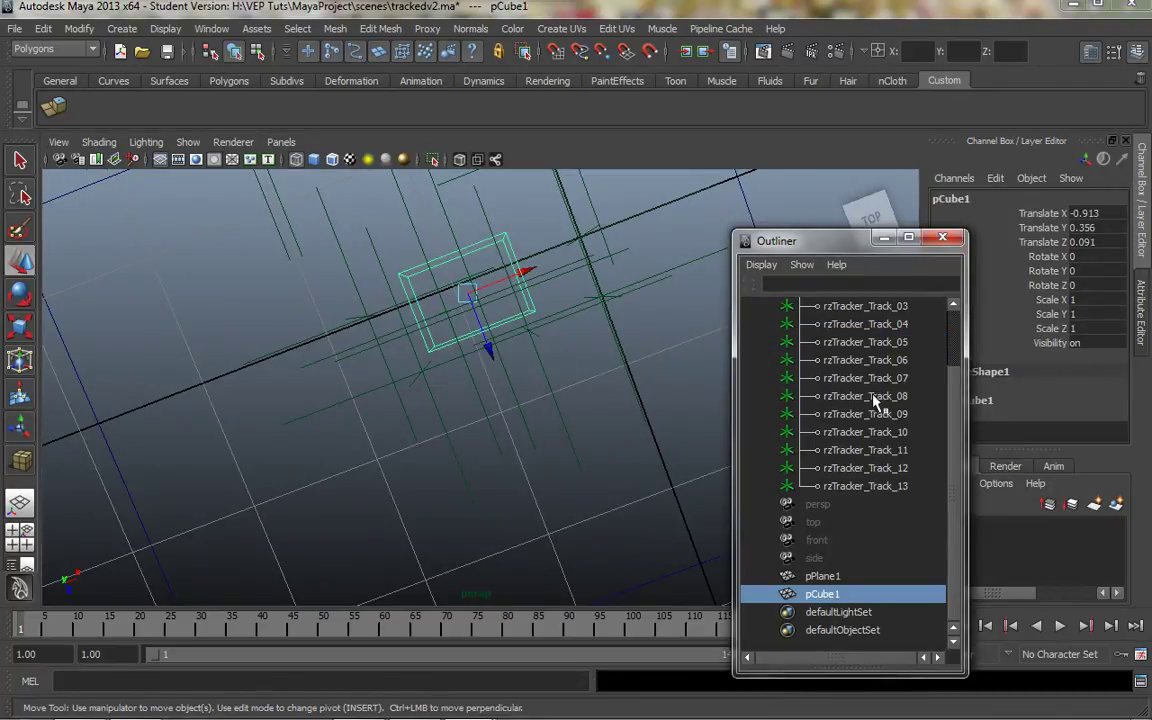
click(870, 361)
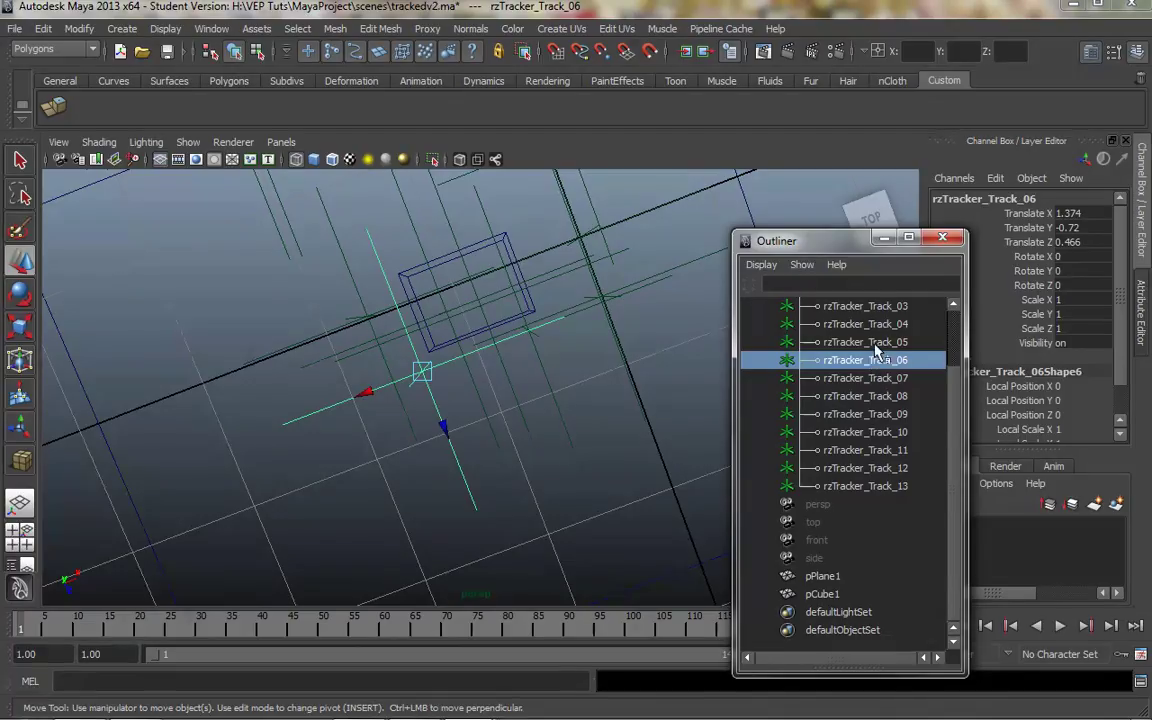
click(876, 344)
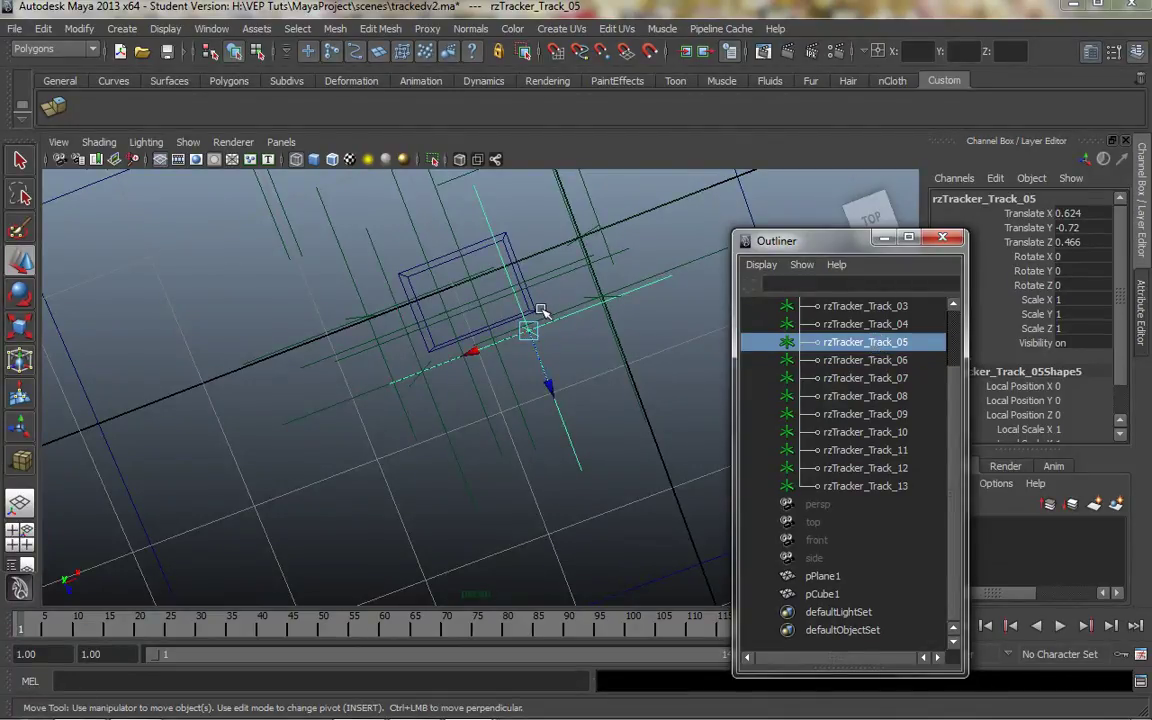
click(828, 596)
drag(484, 347, 496, 368)
drag(537, 285, 519, 289)
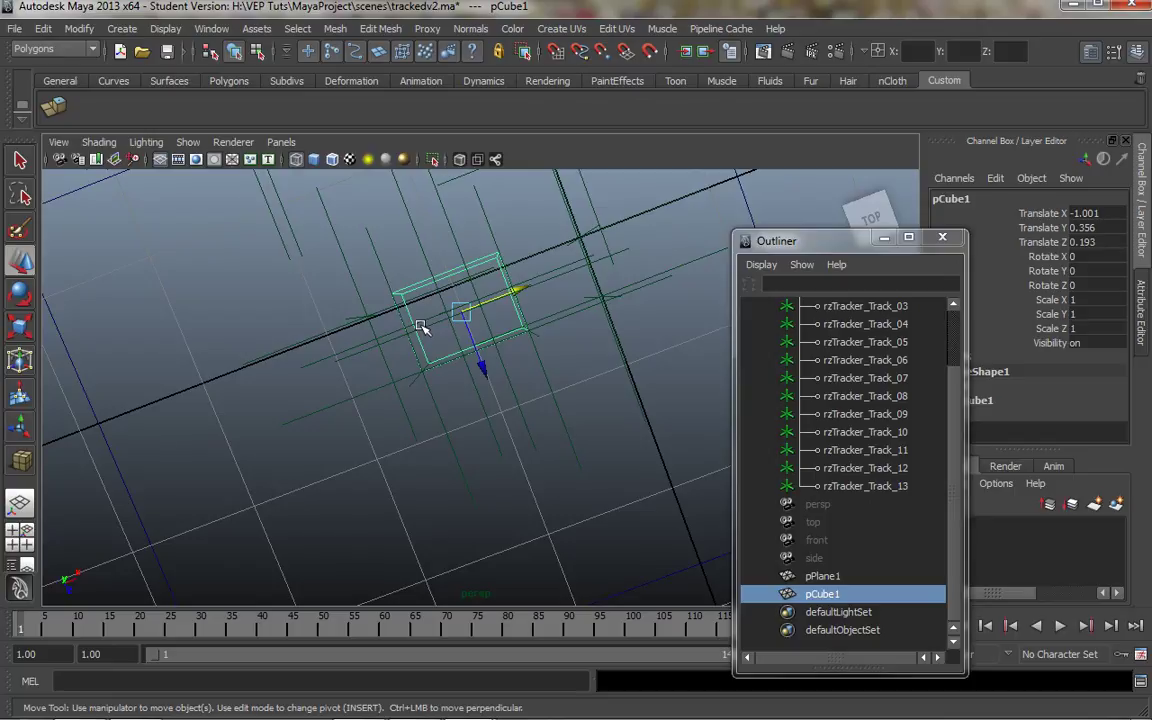
Step: Compare the cube's corners with rzTracker_Track_06 and rzTracker_Track_05, and return to the four-view layout
click(866, 360)
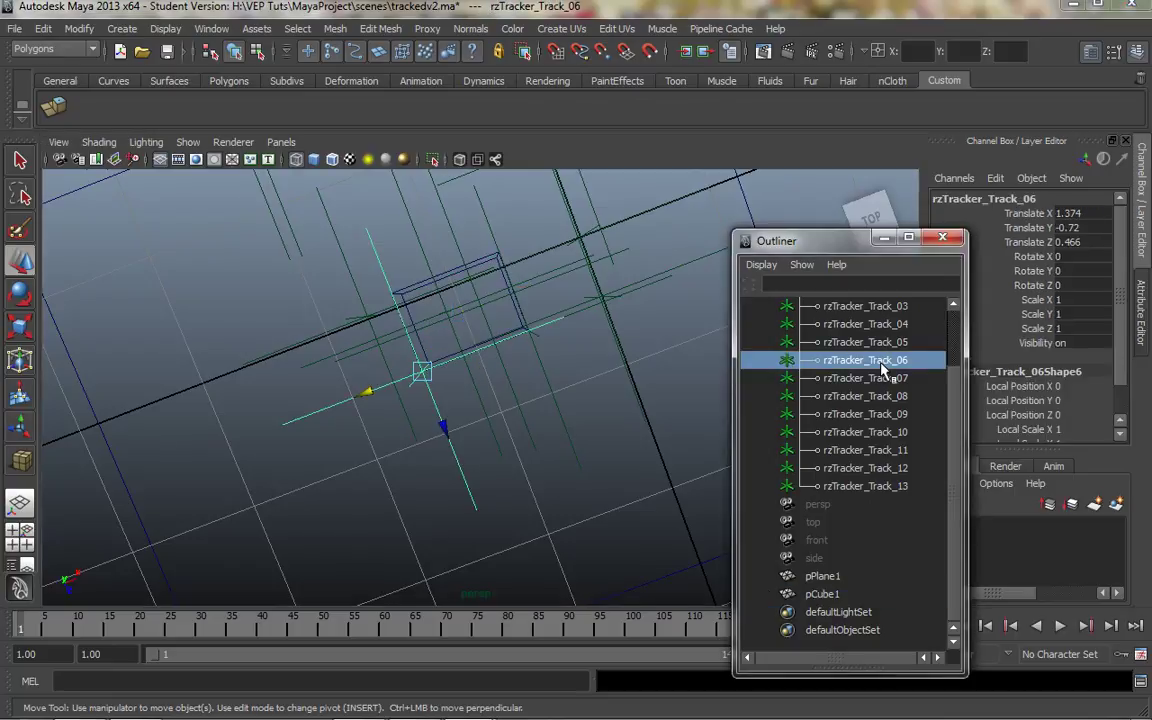
click(882, 342)
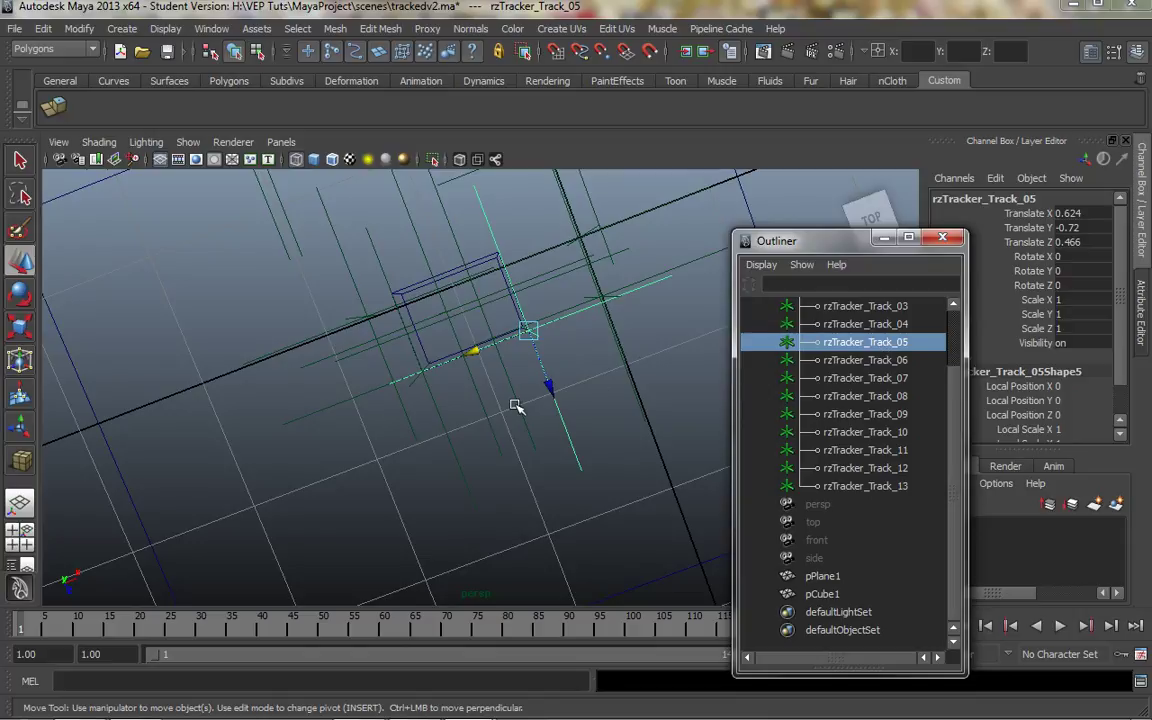
key(space)
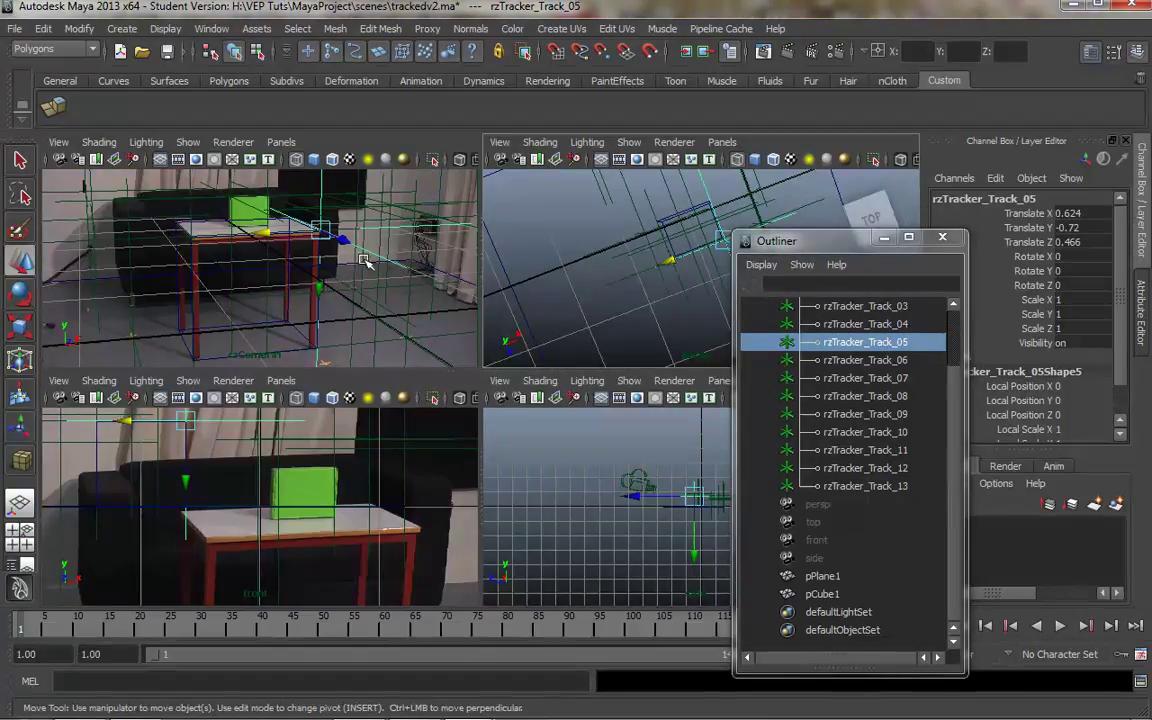
Step: Maximize the rzCamera1 view and raise pCube1 slightly to Translate Y 0.364 so its top lines up with the tabletop
key(space)
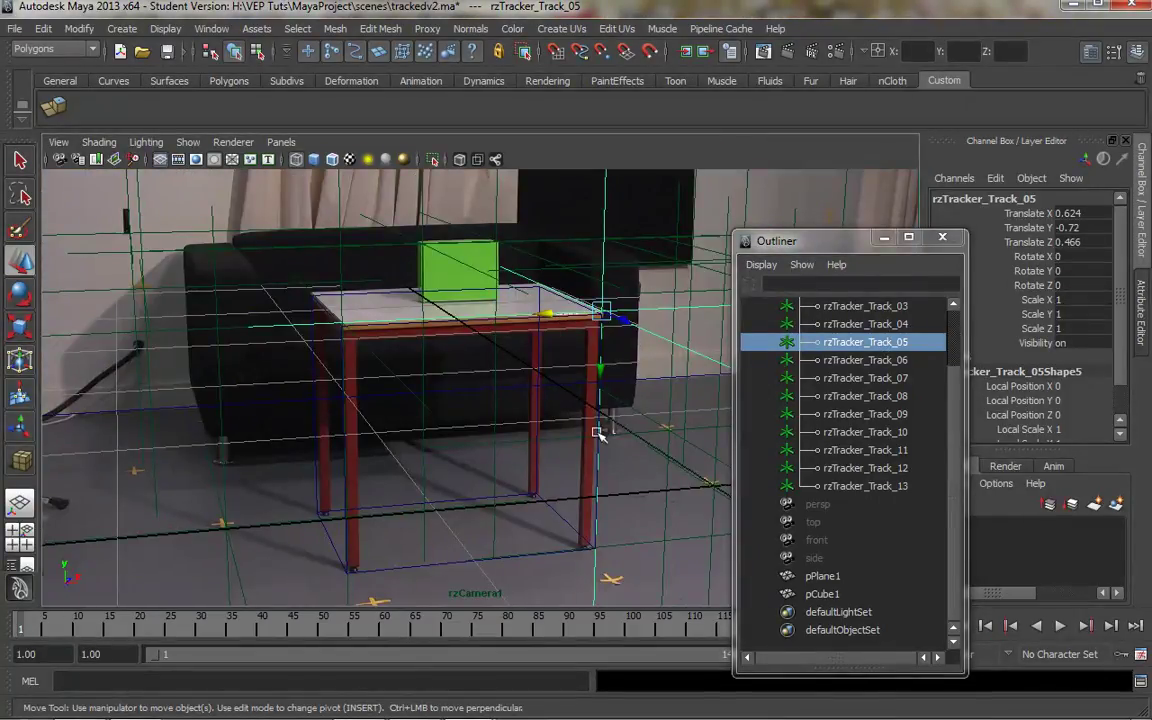
click(660, 450)
click(497, 290)
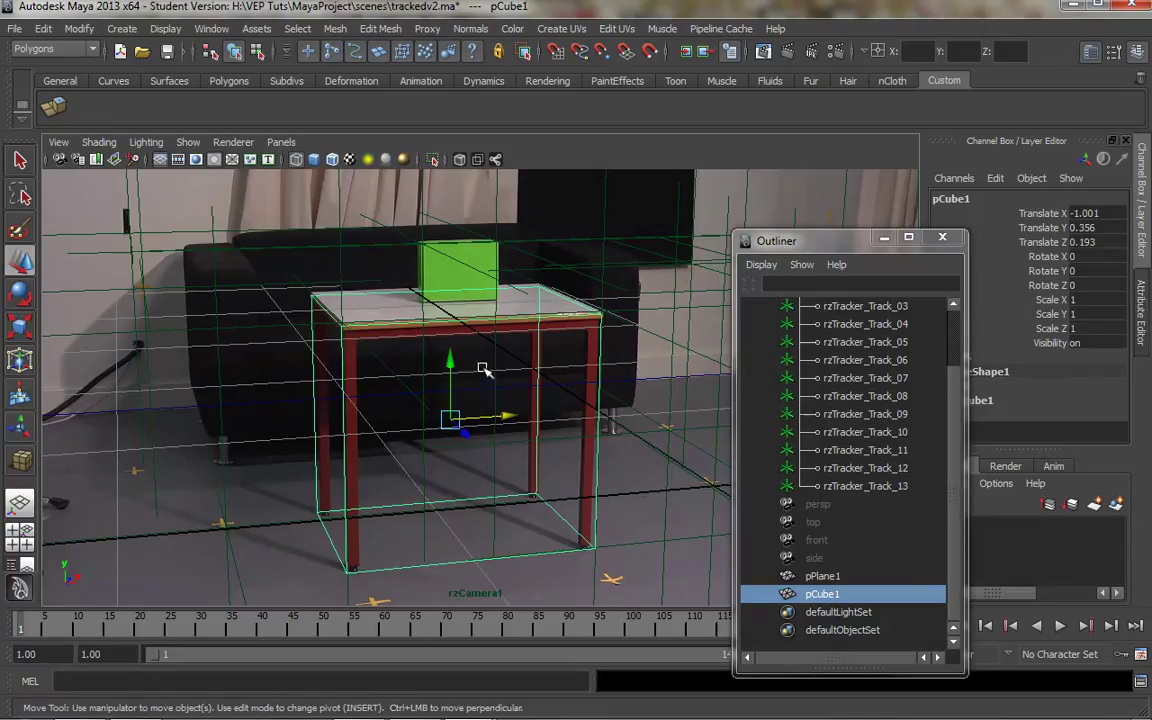
drag(453, 366, 452, 363)
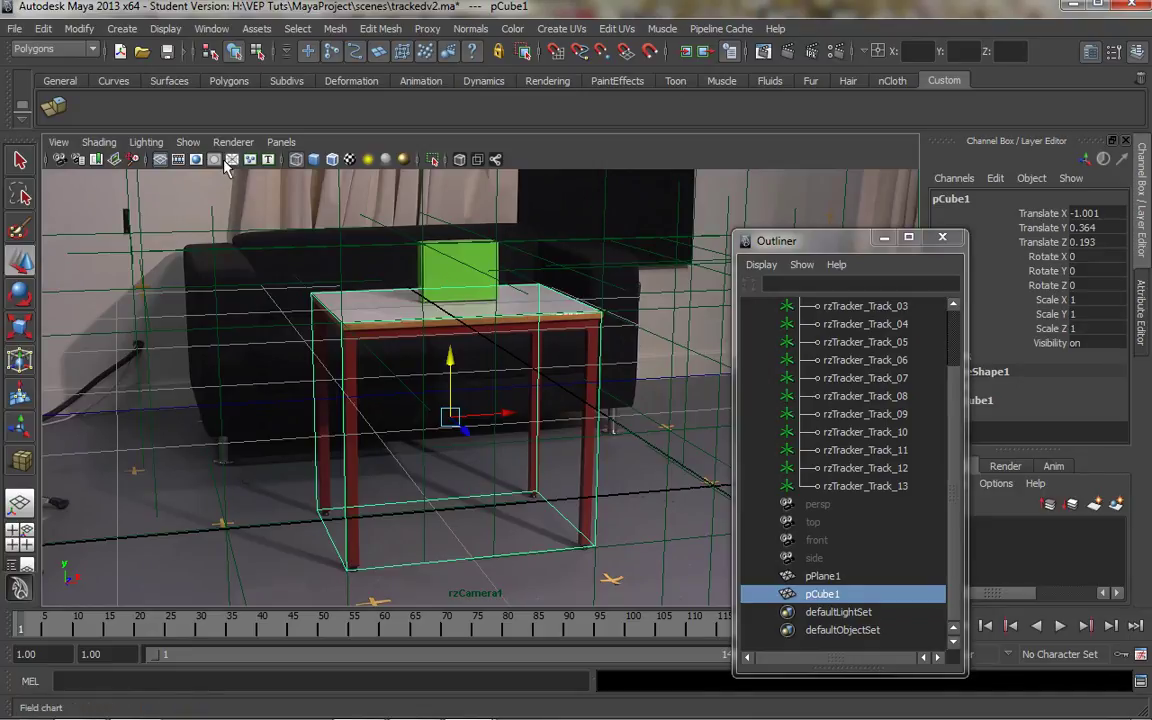
Step: Set the camera view's shading to Flat Shade All with X-Ray enabled
click(61, 142)
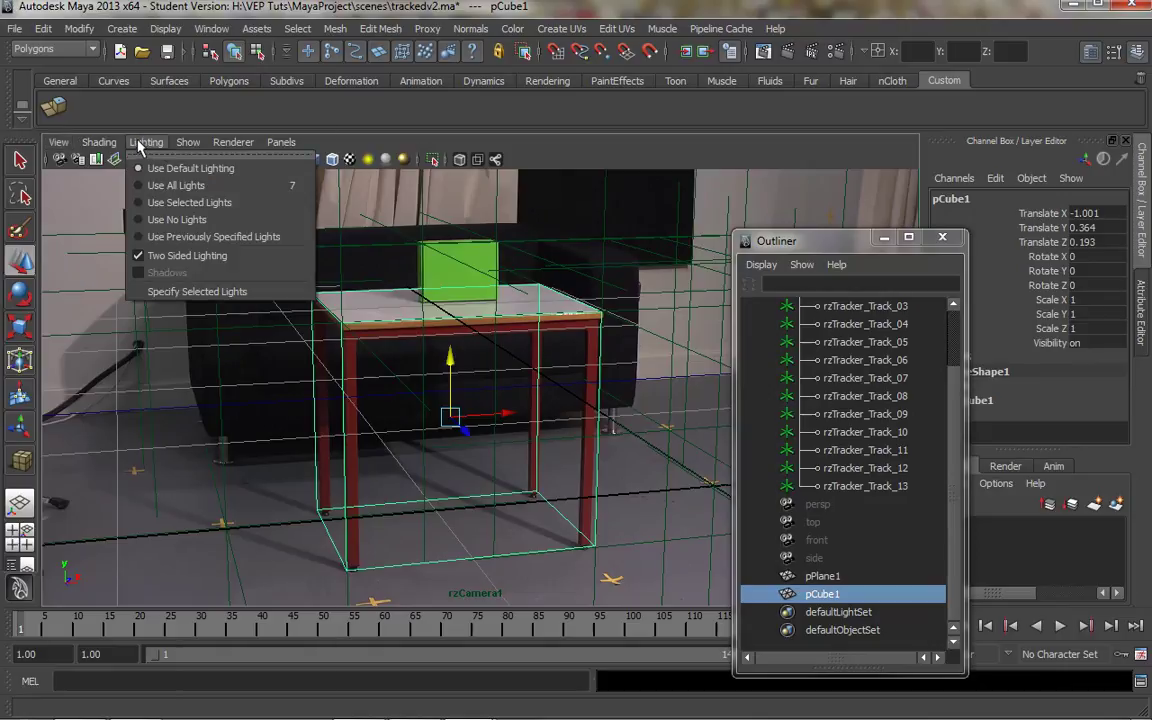
mouse_move(114, 144)
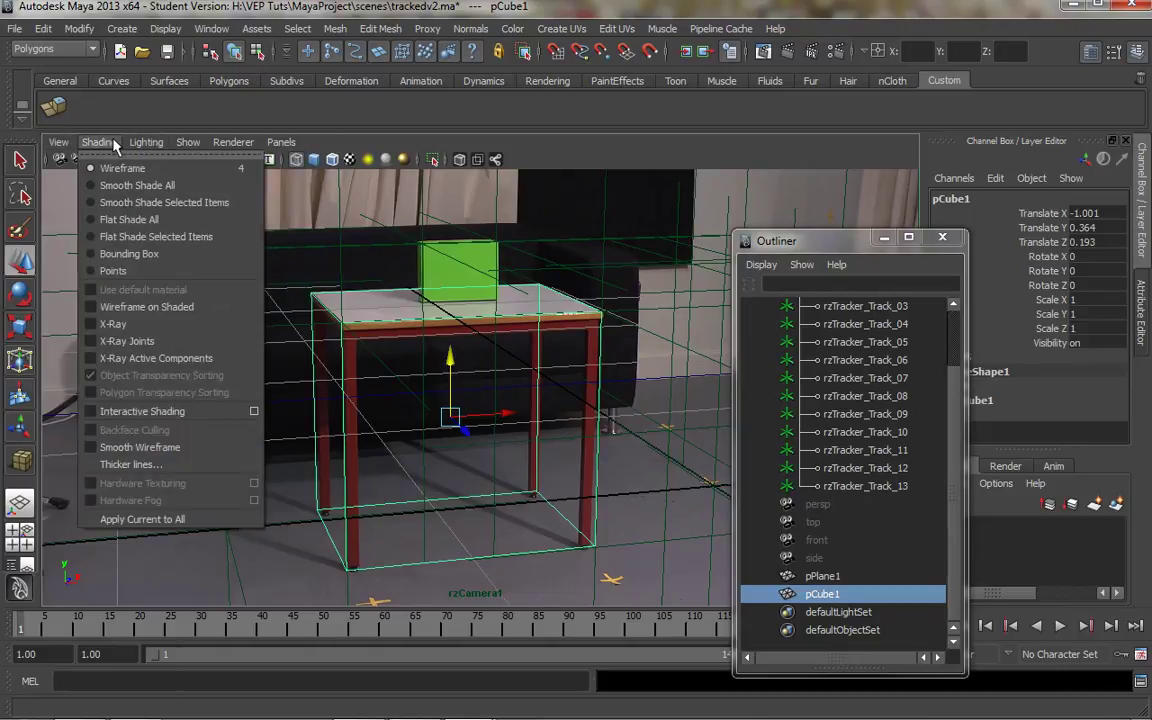
click(91, 220)
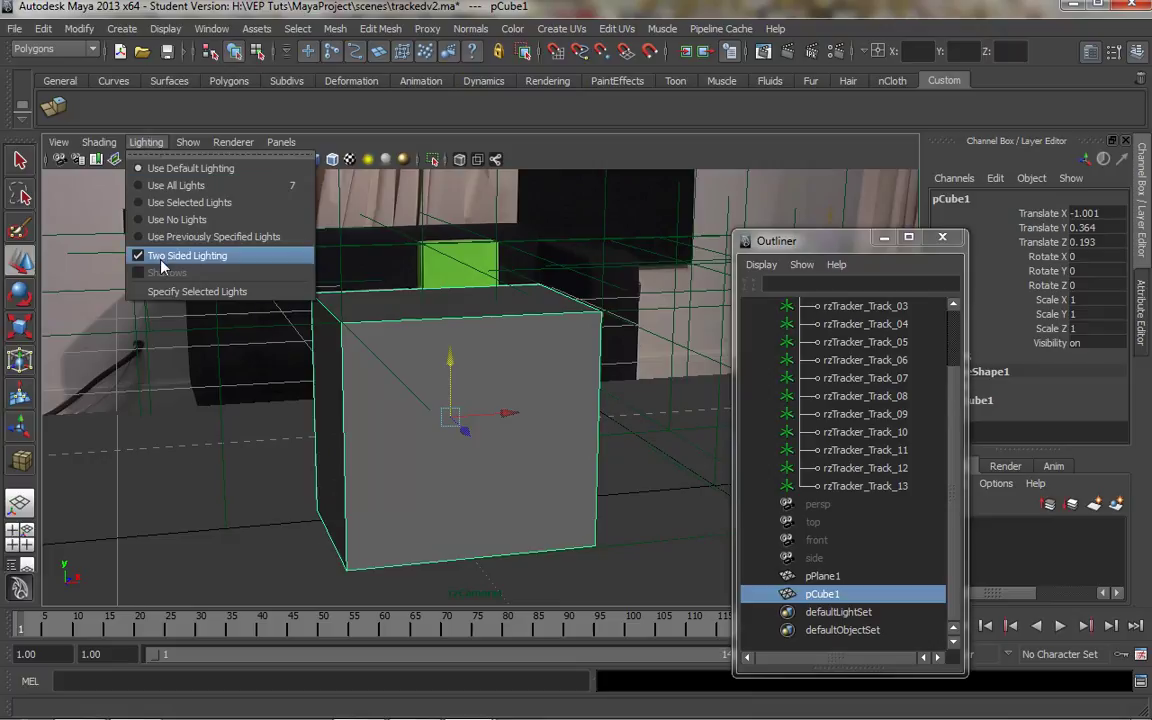
mouse_move(98, 142)
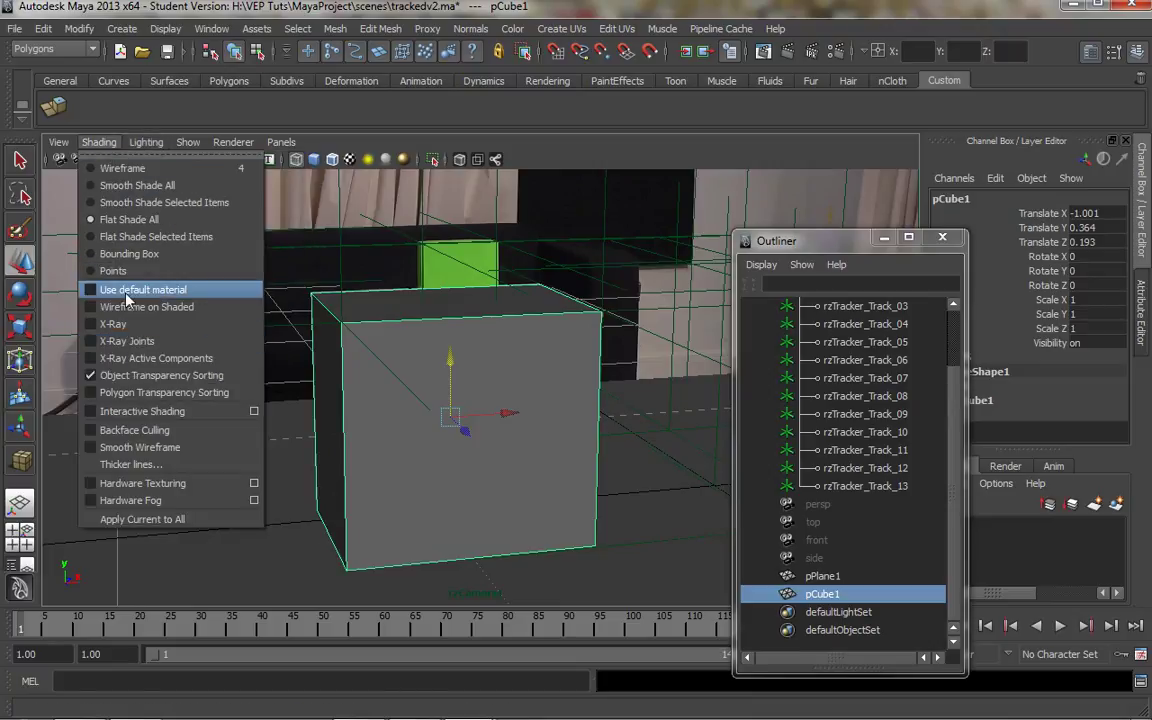
click(118, 324)
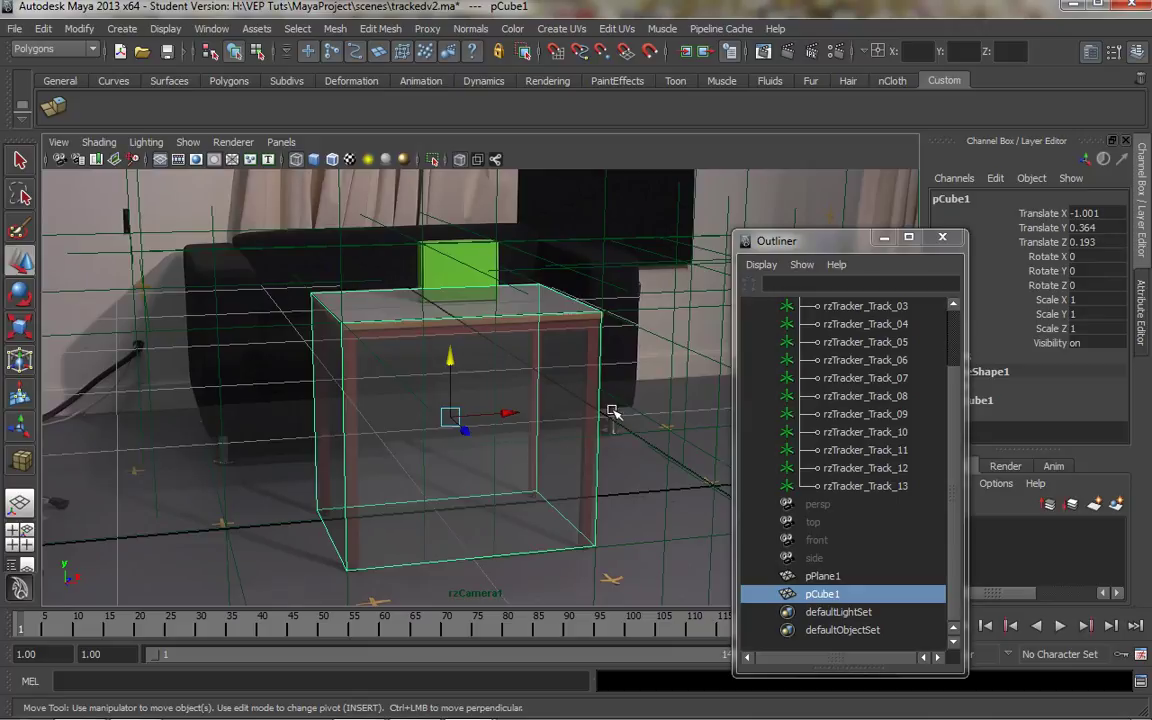
Step: Assign a new Lambert material to pCube1
click(545, 340)
click(537, 338)
right_click(491, 368)
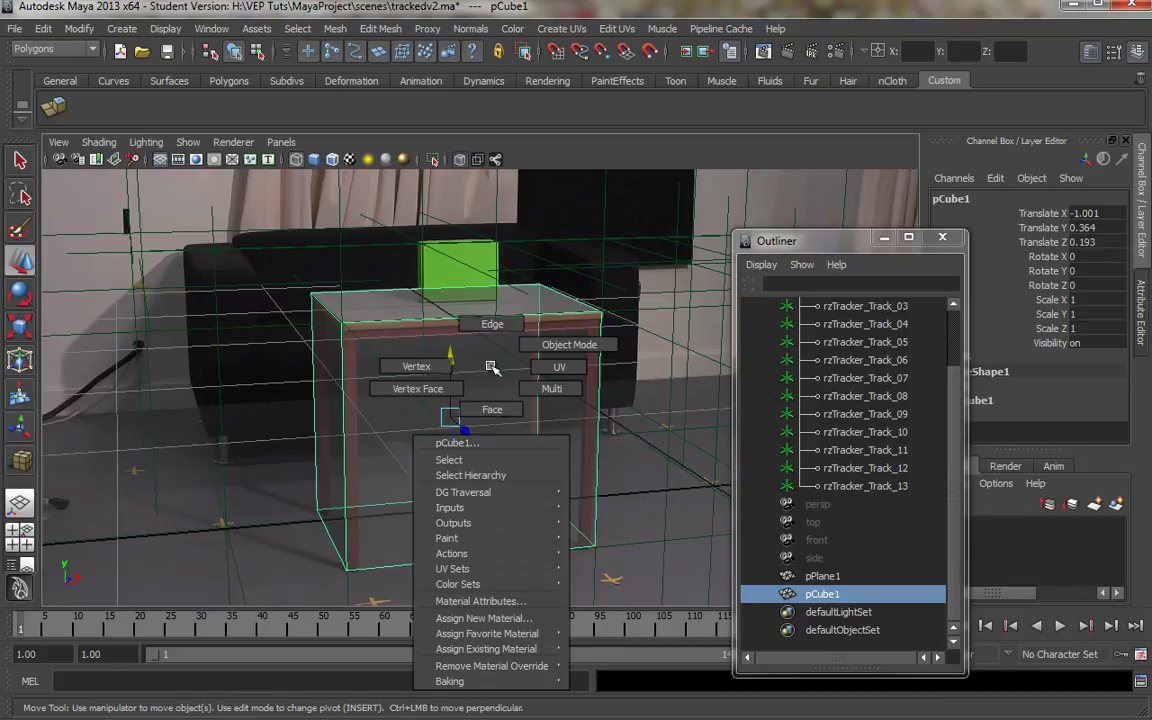
click(478, 618)
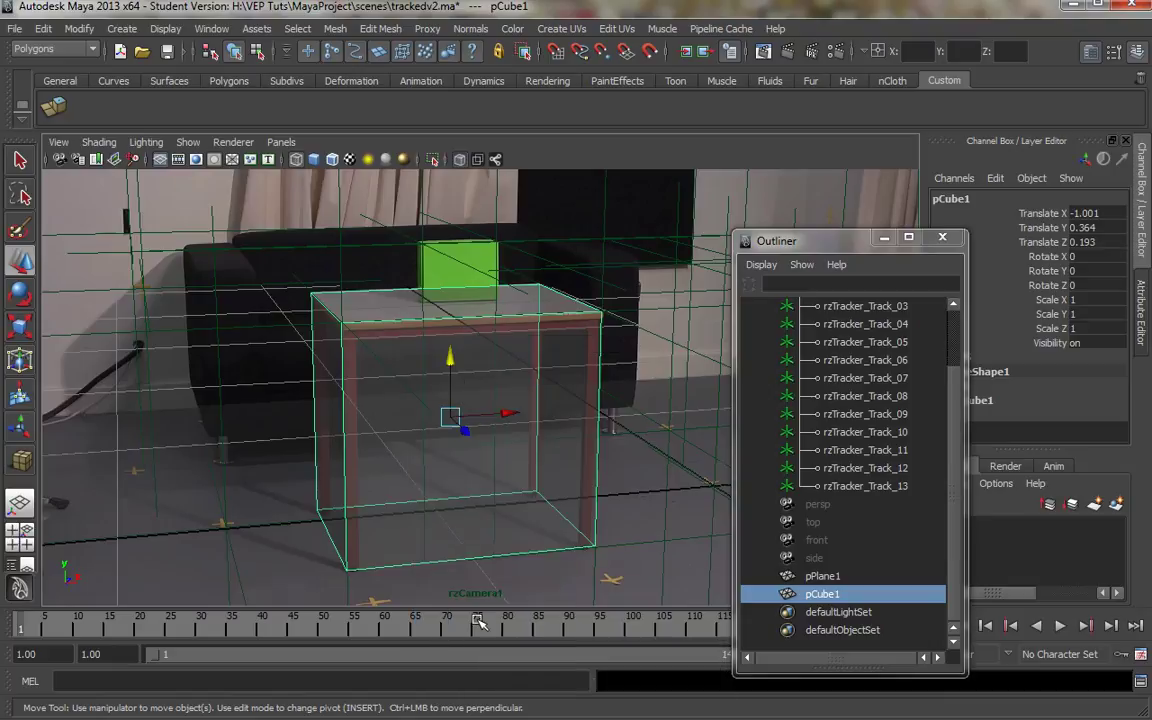
drag(664, 338, 643, 213)
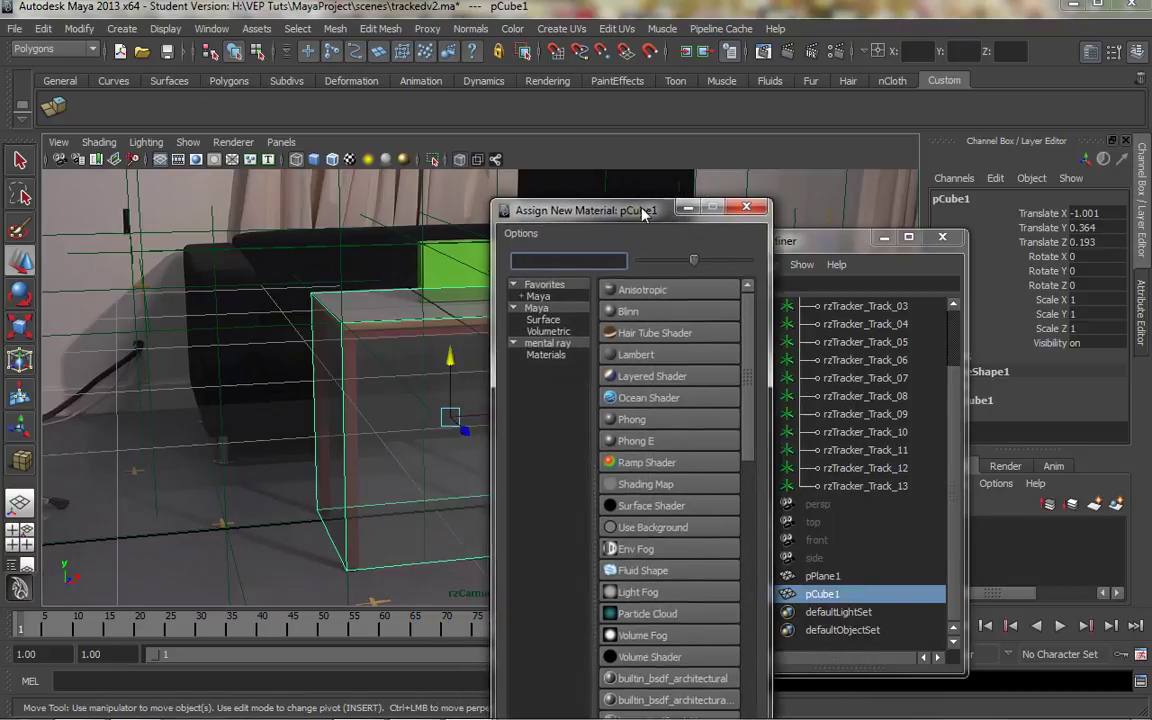
click(636, 354)
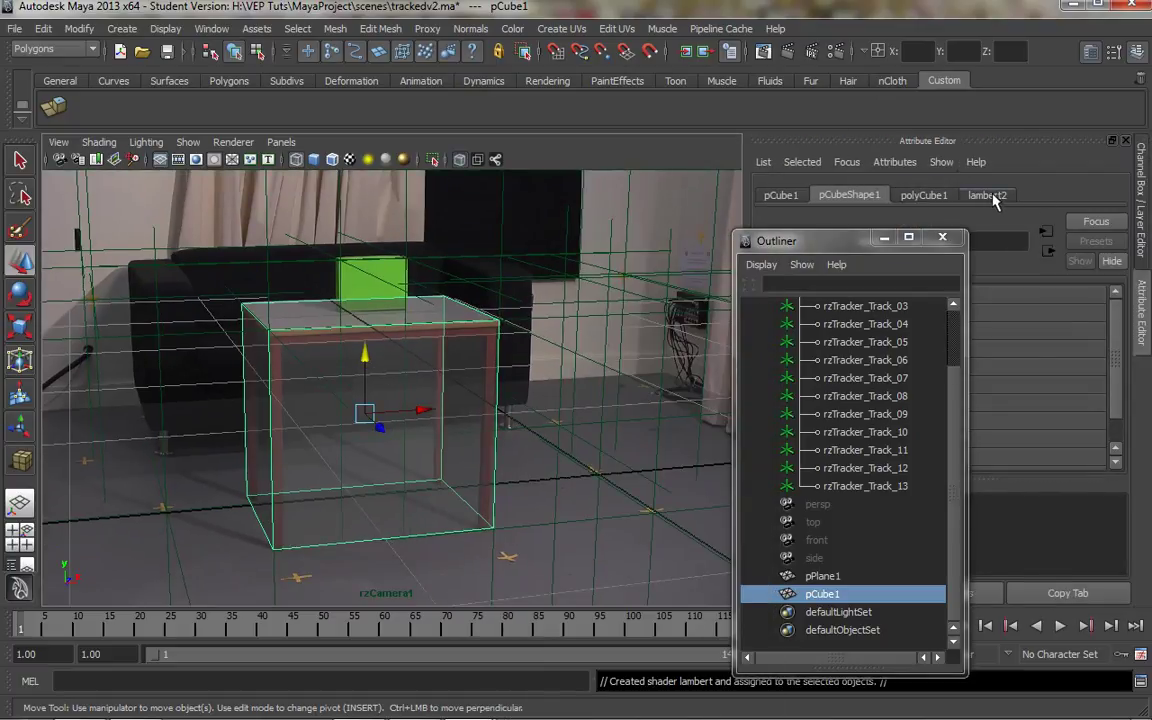
Step: Map a Checker texture to the Color attribute of the cube's lambert2 material
click(988, 196)
drag(844, 243, 690, 513)
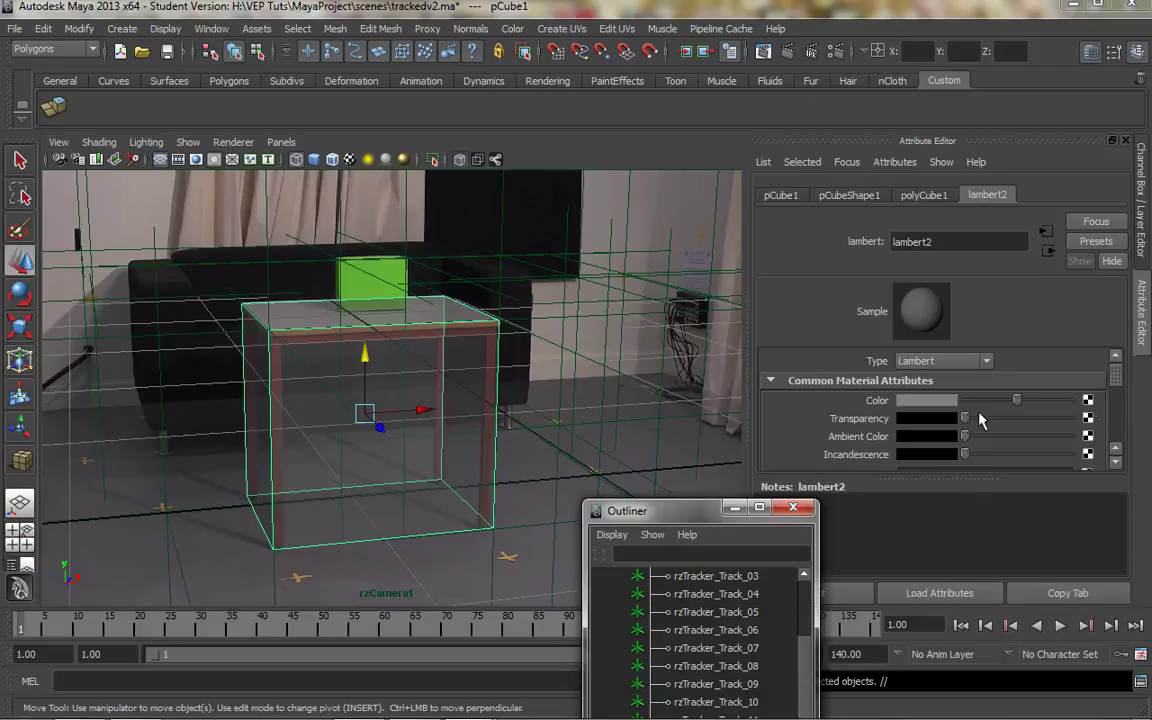
click(1089, 401)
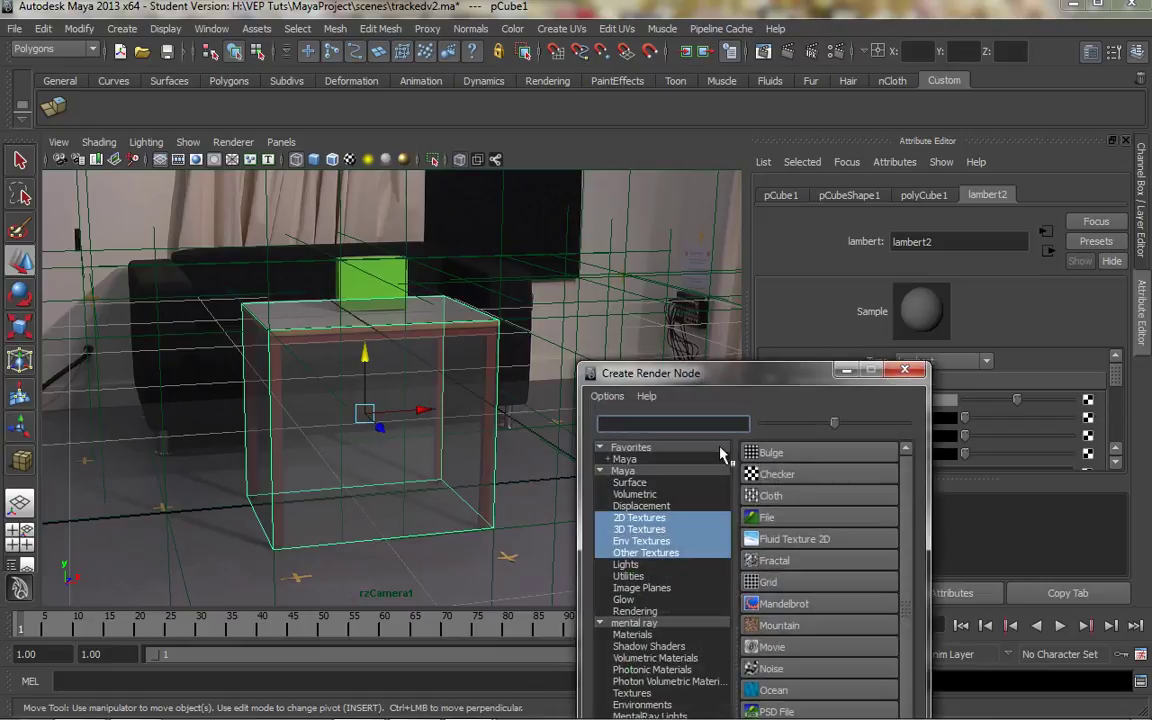
click(785, 481)
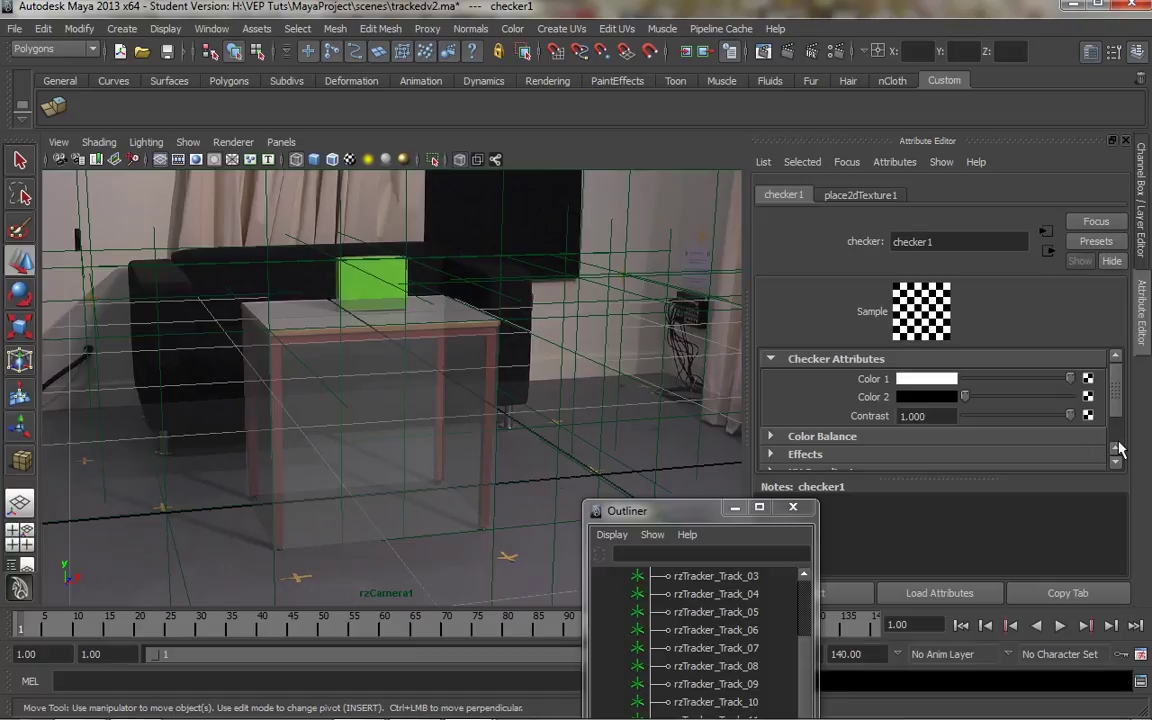
Step: Review the attributes of checker1 and place2dTexture1, and check the lambert2 material on pCube1
scroll(1119, 404, down, 2)
scroll(1111, 398, up, 2)
click(862, 196)
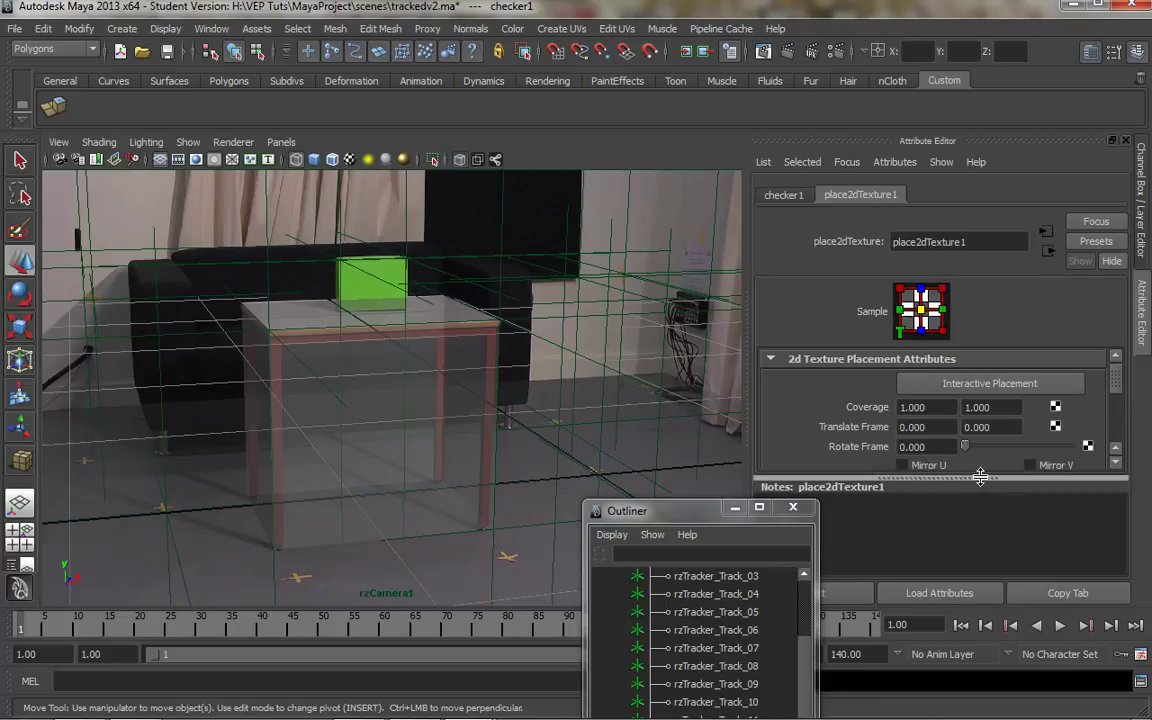
drag(980, 477, 980, 572)
drag(1117, 428, 1119, 490)
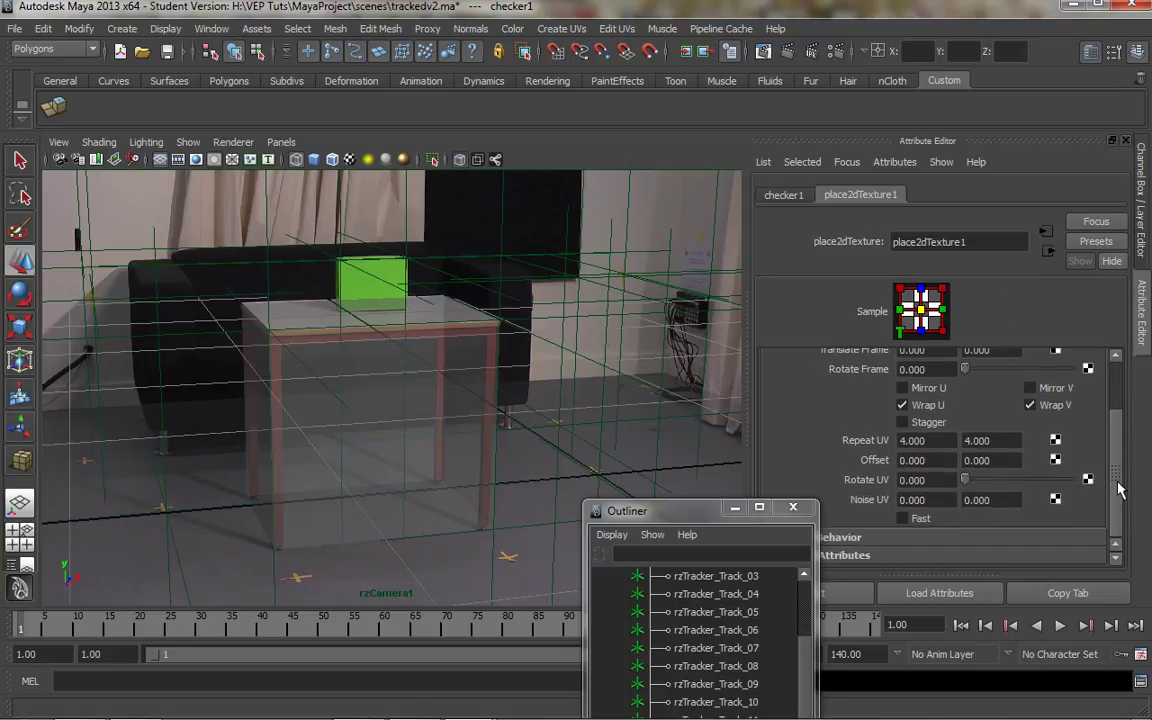
click(785, 195)
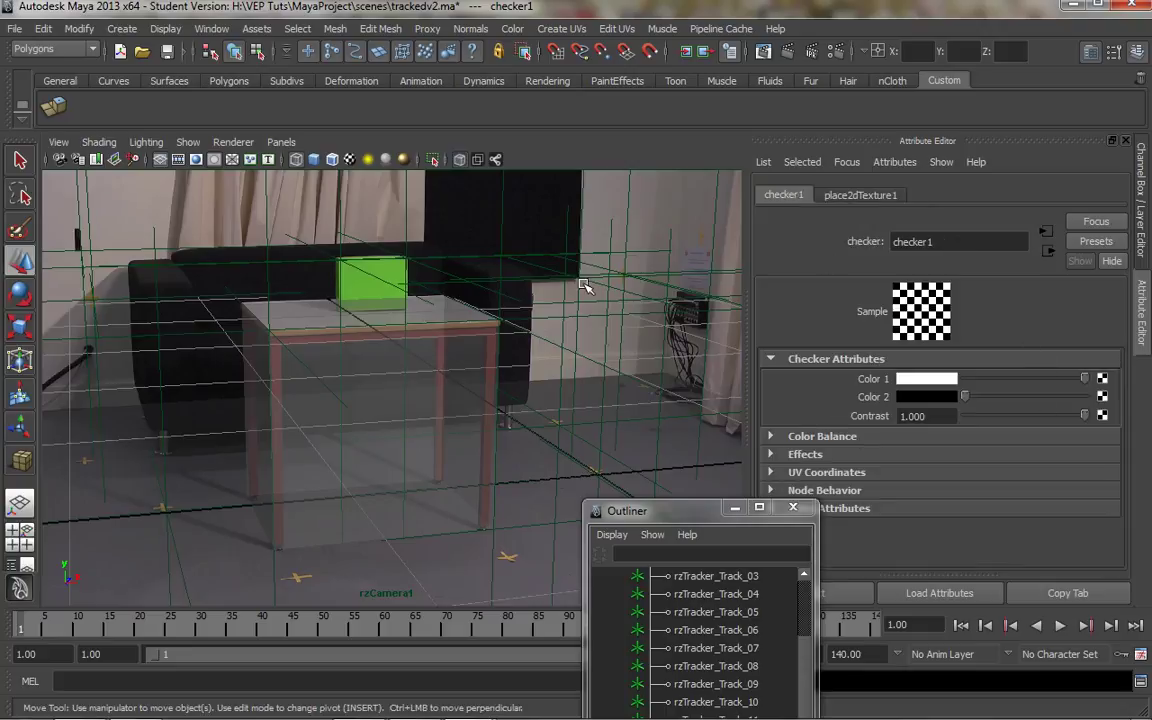
click(460, 358)
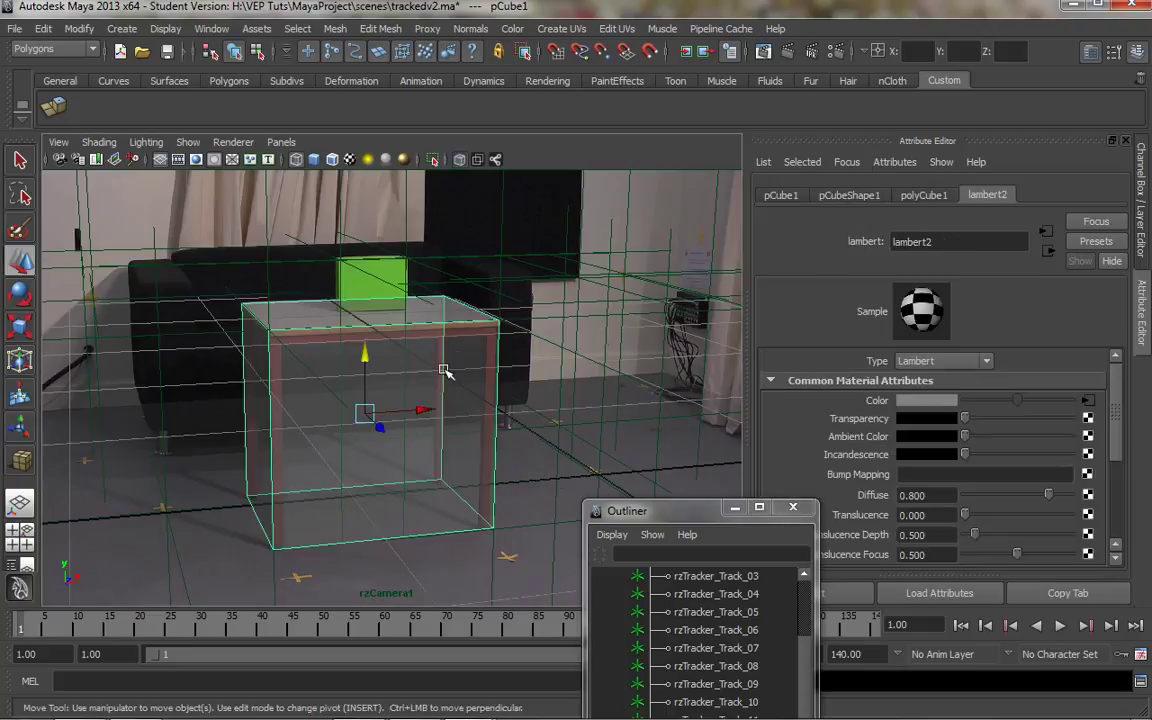
drag(1116, 435, 1120, 510)
scroll(1120, 510, up, 5)
click(576, 427)
click(432, 387)
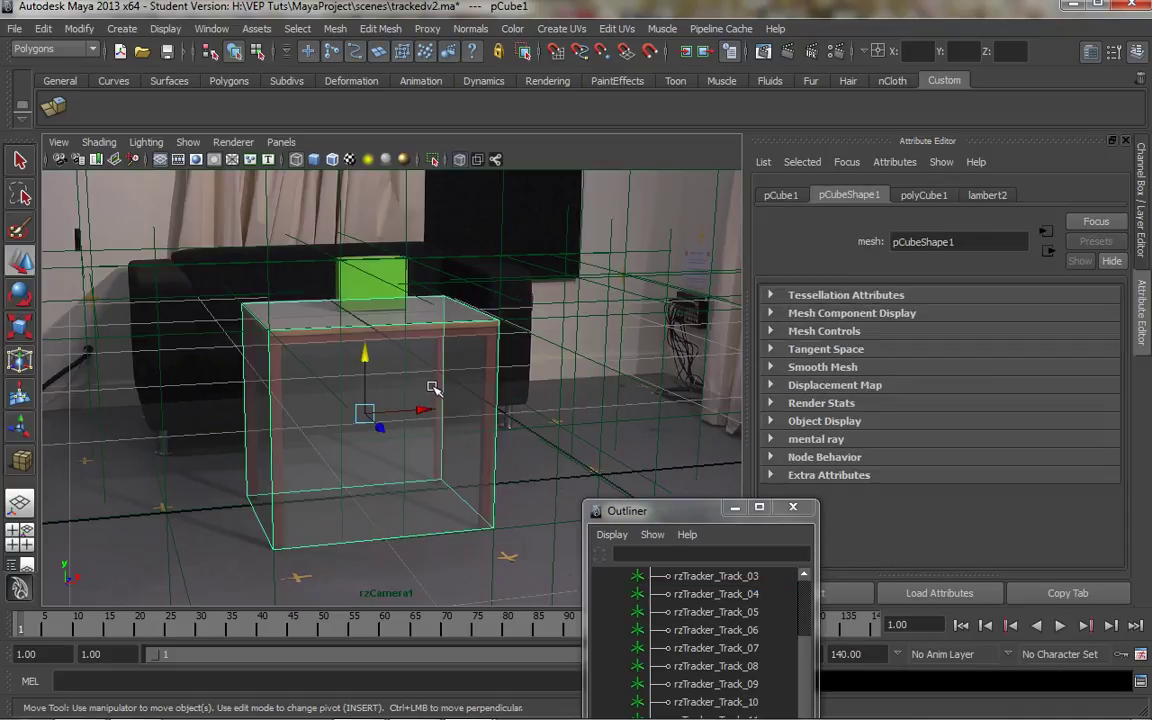
Step: Turn off X-Ray shading in the camera view and reselect pCube1
click(174, 145)
click(99, 142)
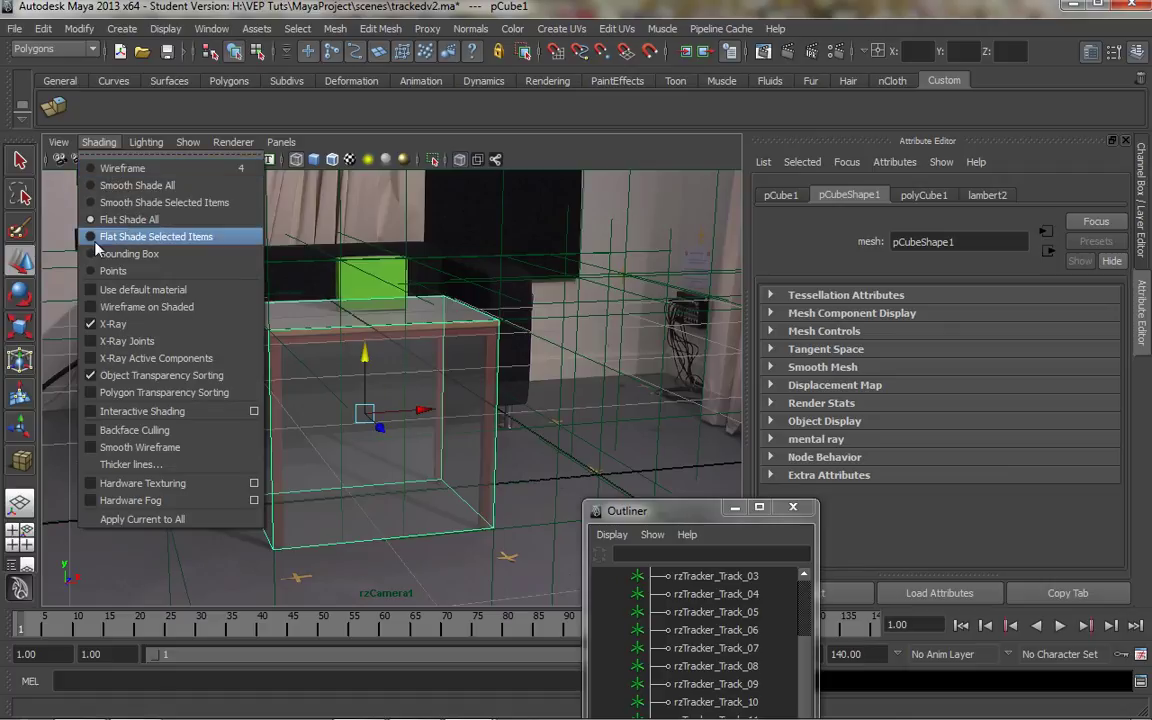
click(95, 324)
click(548, 346)
click(373, 338)
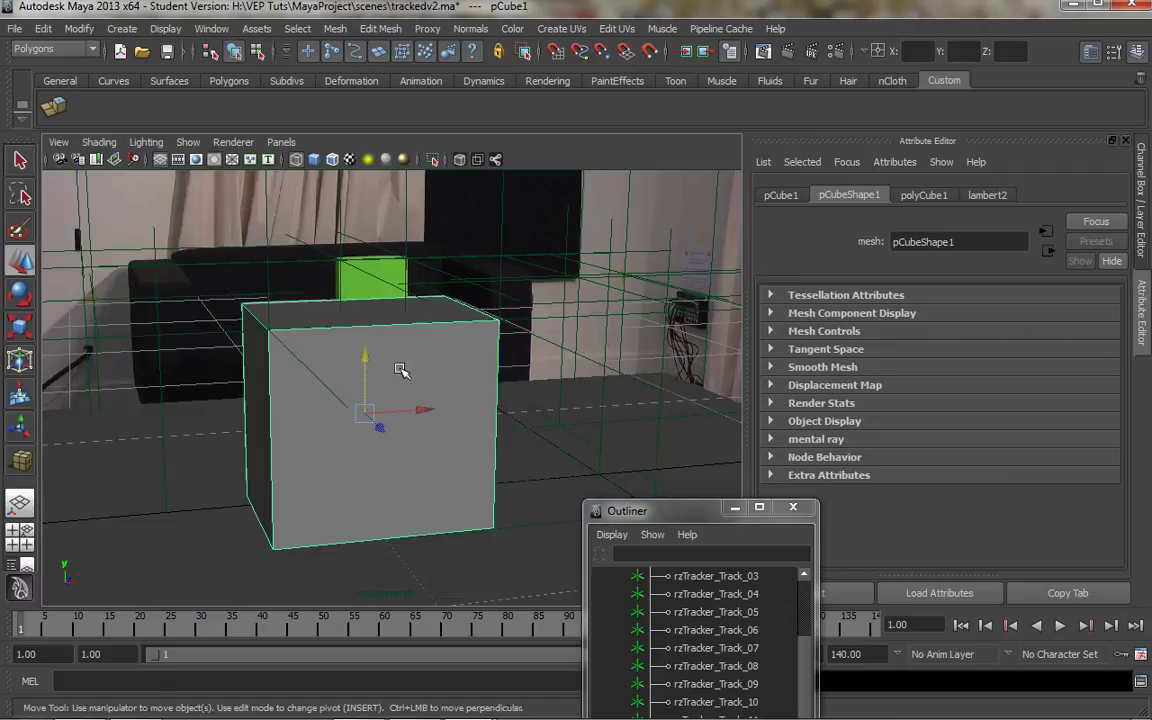
Step: Check pCube1's lambert2 material and the checker1 texture connected to its color
right_drag(400, 370, 510, 667)
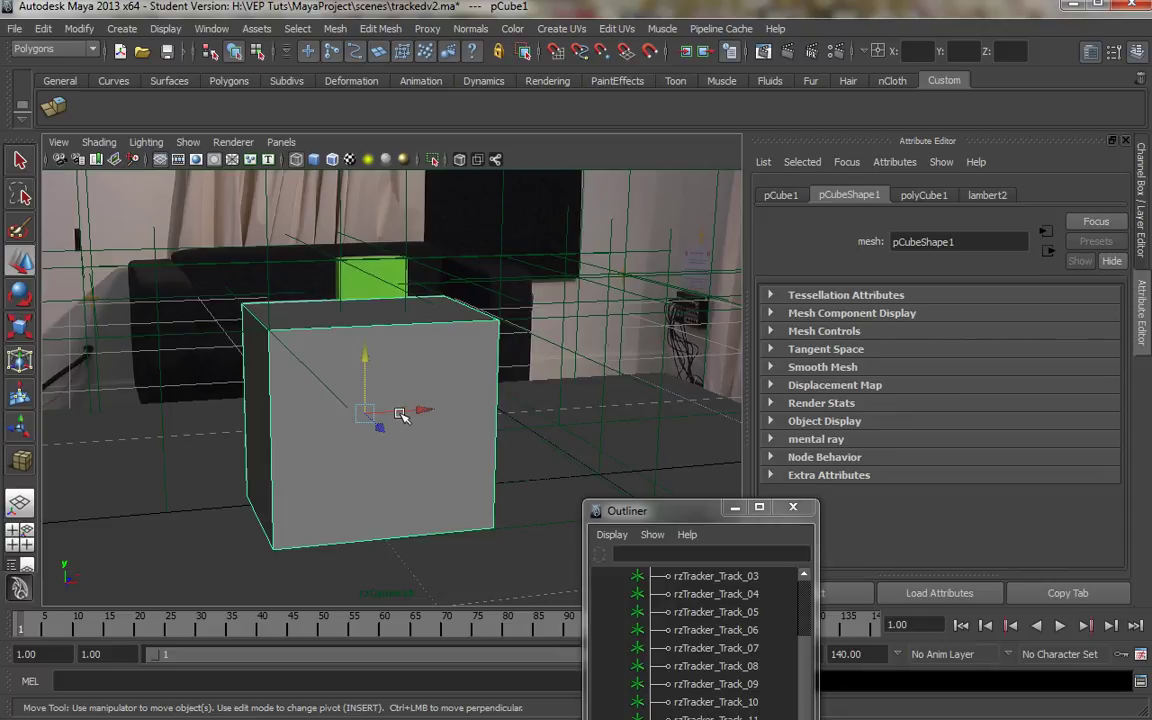
click(458, 330)
click(420, 364)
click(987, 195)
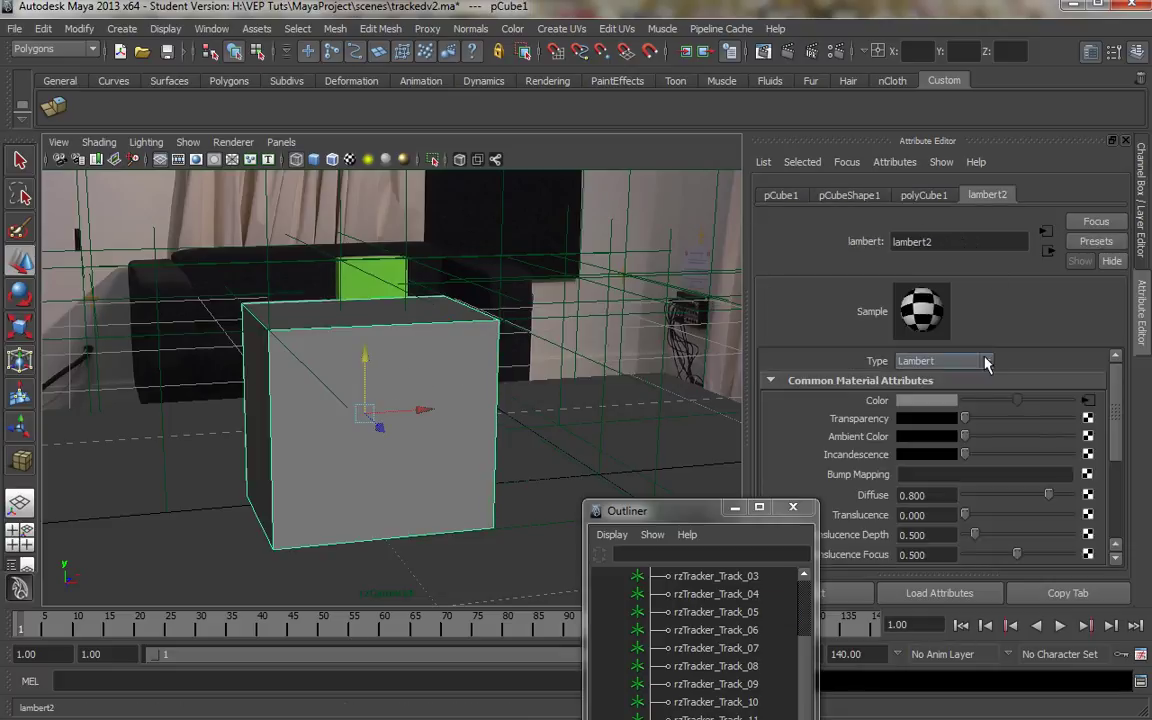
click(1088, 401)
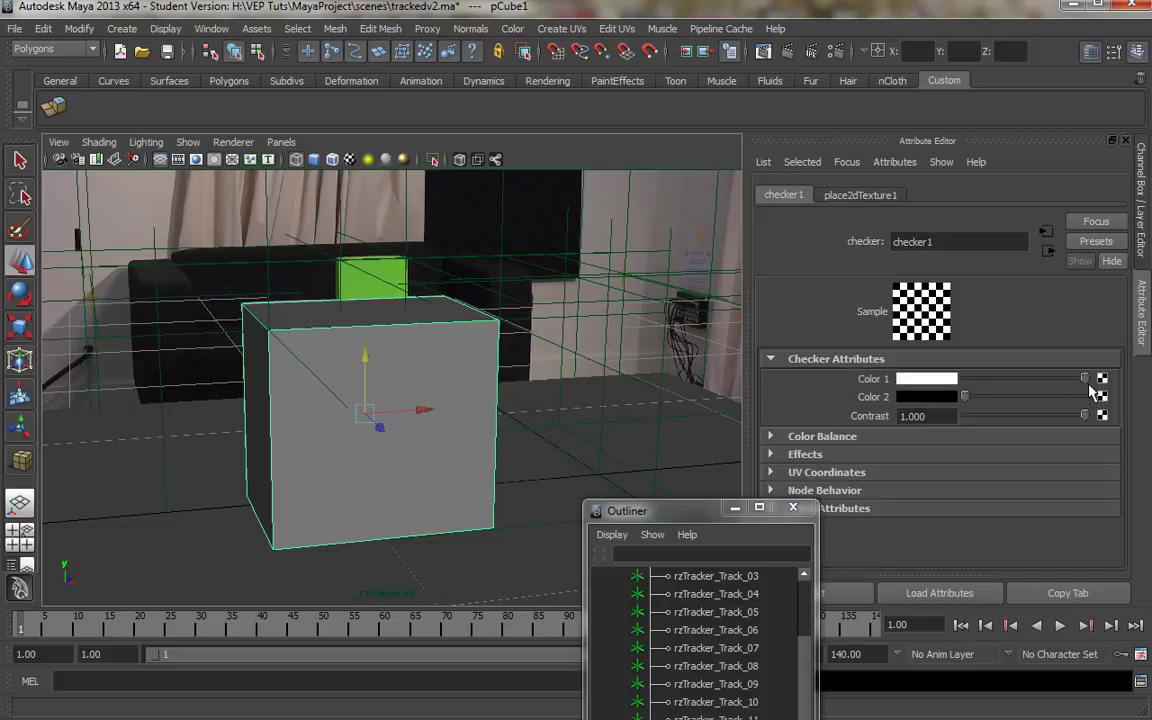
Step: Try another new Lambert material on pCube1
right_drag(438, 354, 447, 605)
click(730, 516)
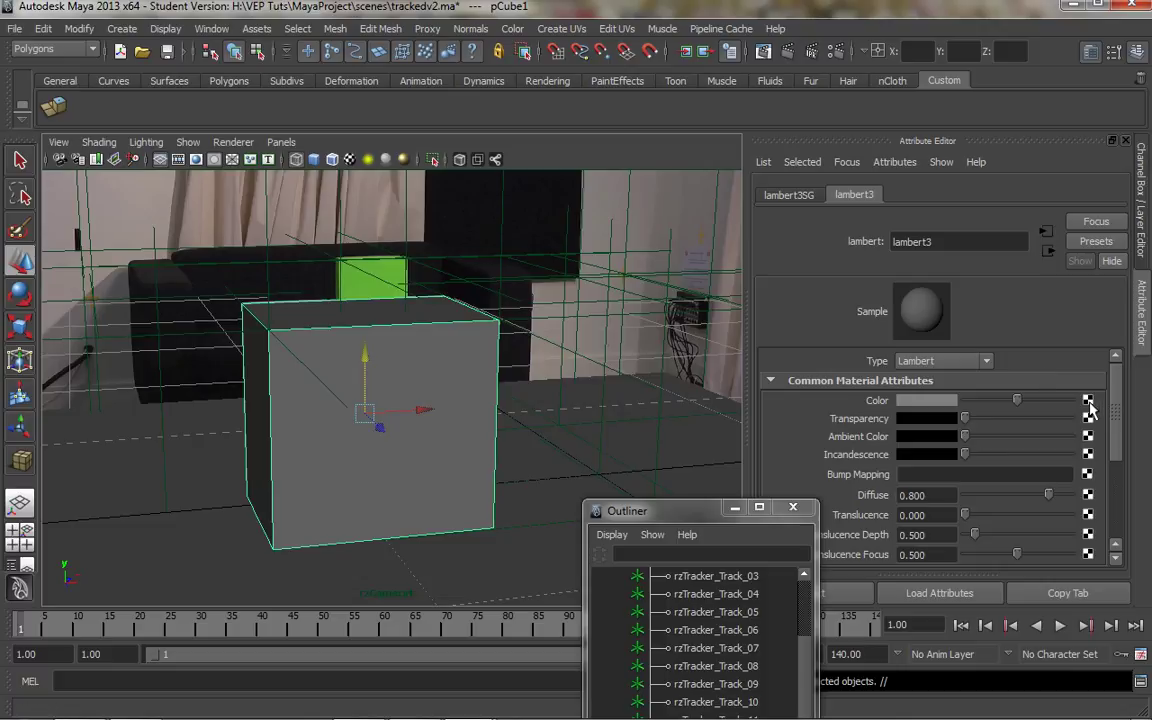
right_drag(409, 389, 350, 260)
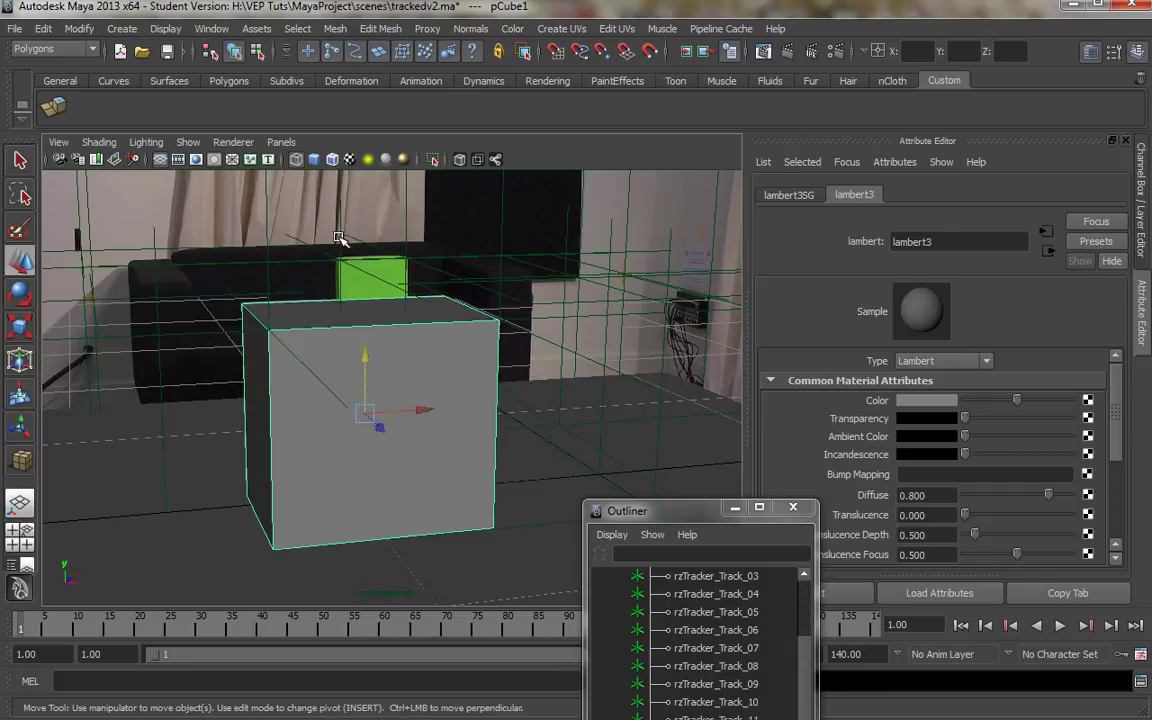
Step: Enable Hardware Texturing in the camera view to display the checker pattern on pCube1
click(59, 142)
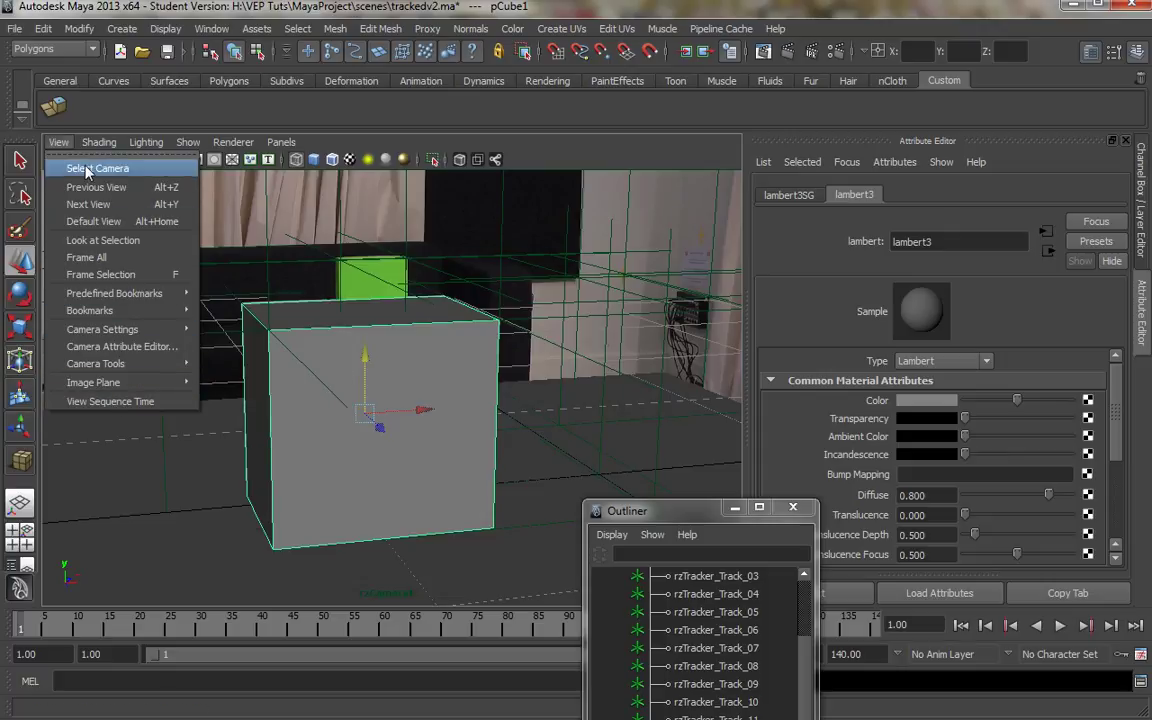
mouse_move(94, 145)
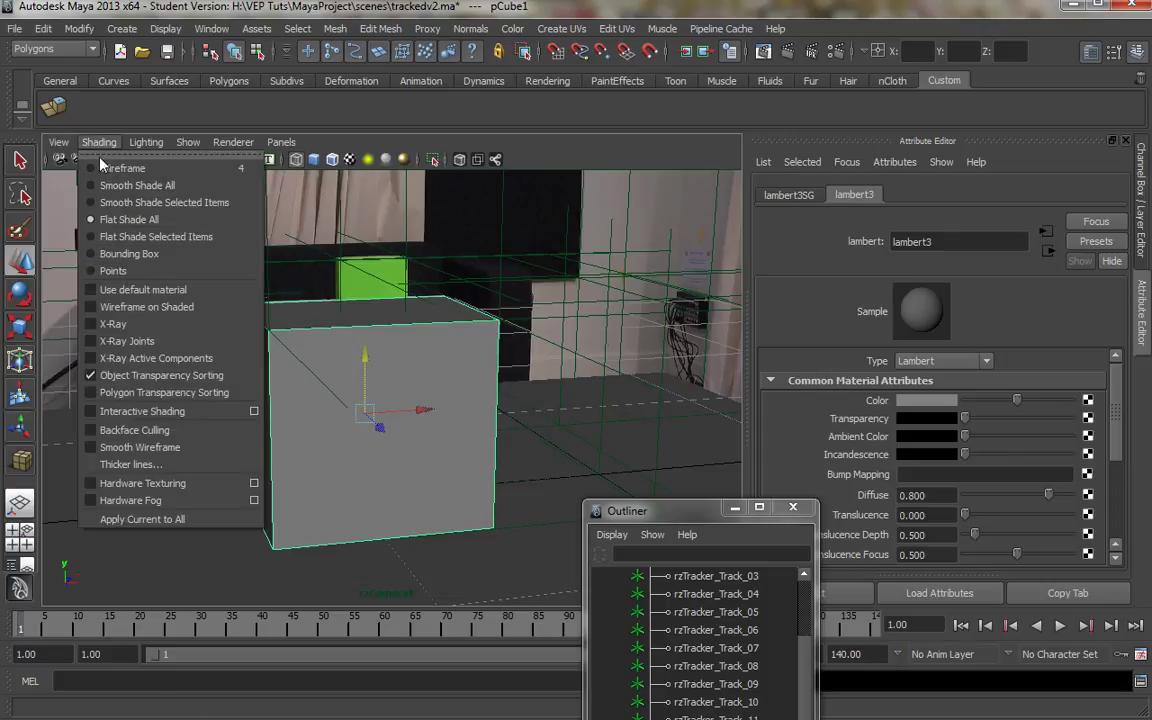
click(93, 485)
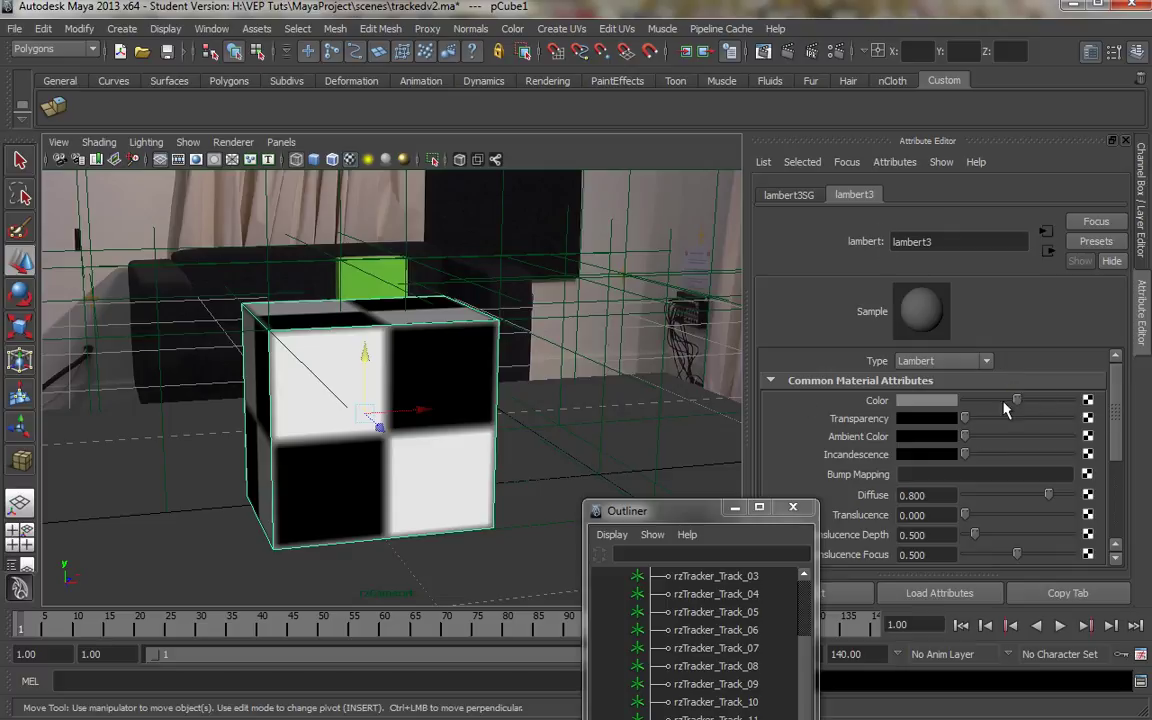
Step: Set the Repeat UV of the checker texture on the cube's lambert2 material to 8 by 8
click(427, 343)
right_click(426, 345)
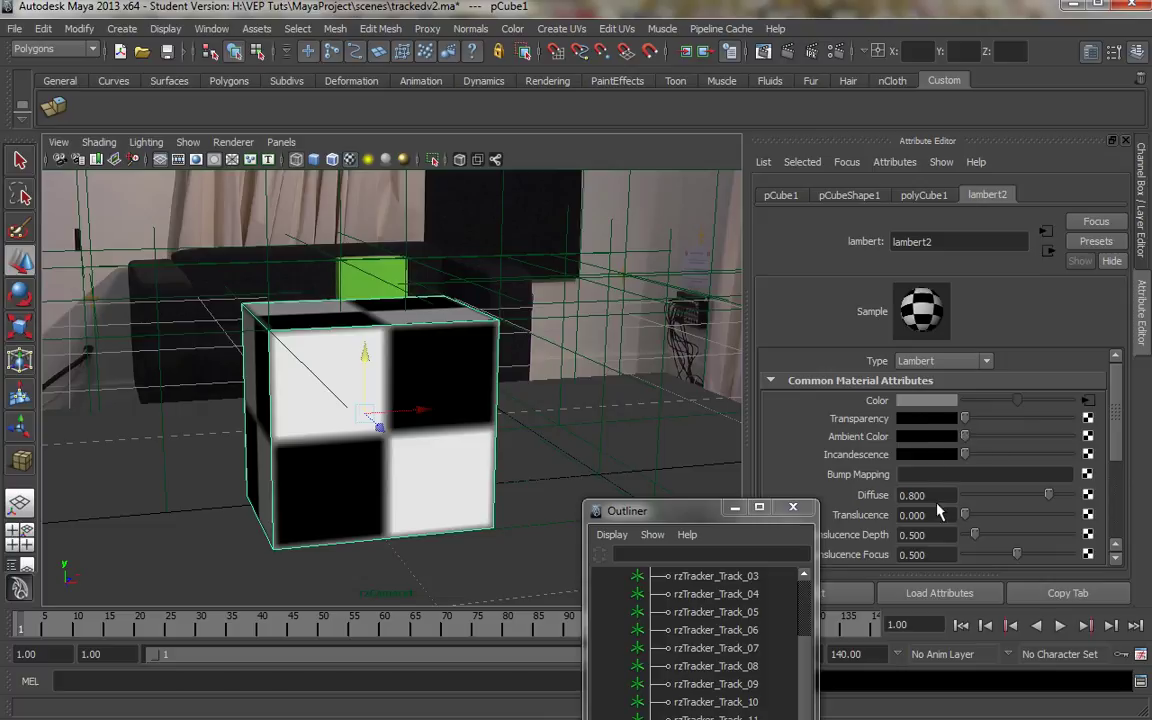
click(1088, 401)
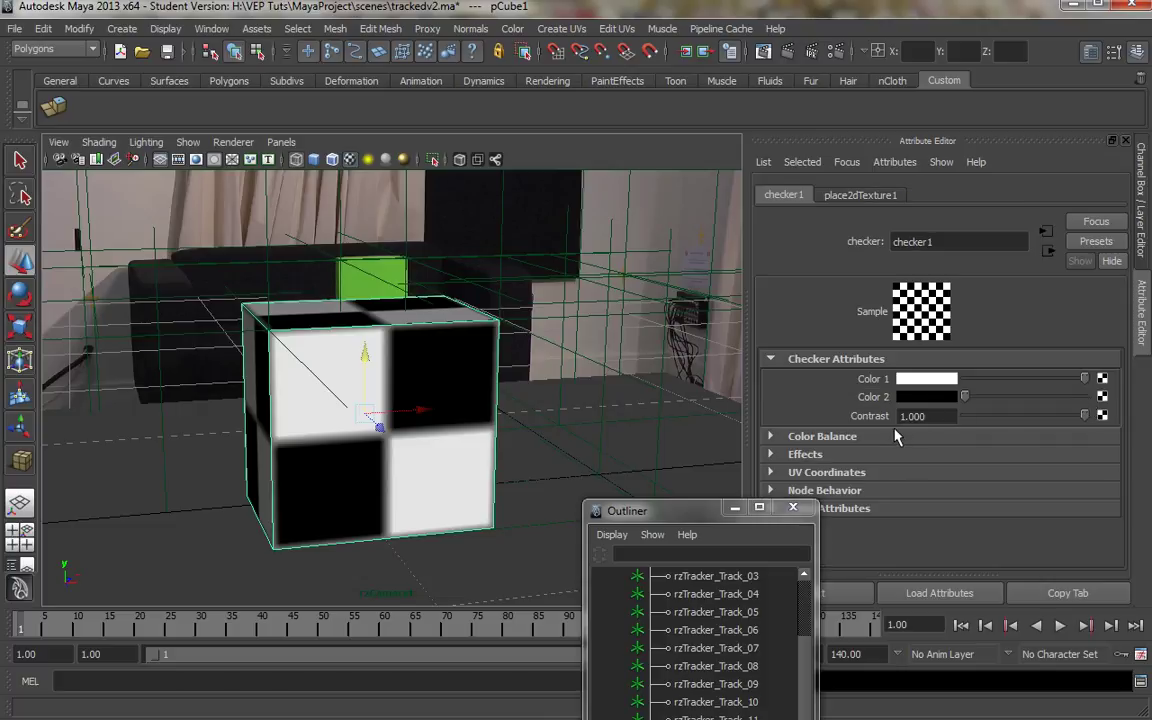
click(871, 195)
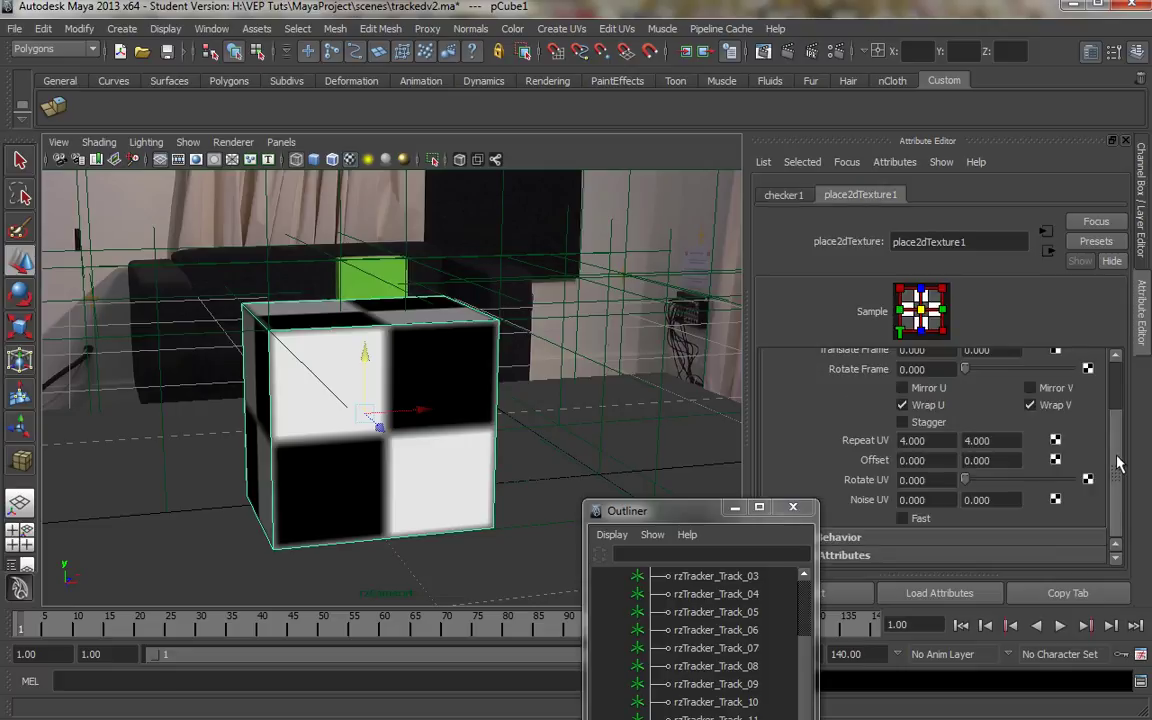
scroll(1118, 463, up, 2)
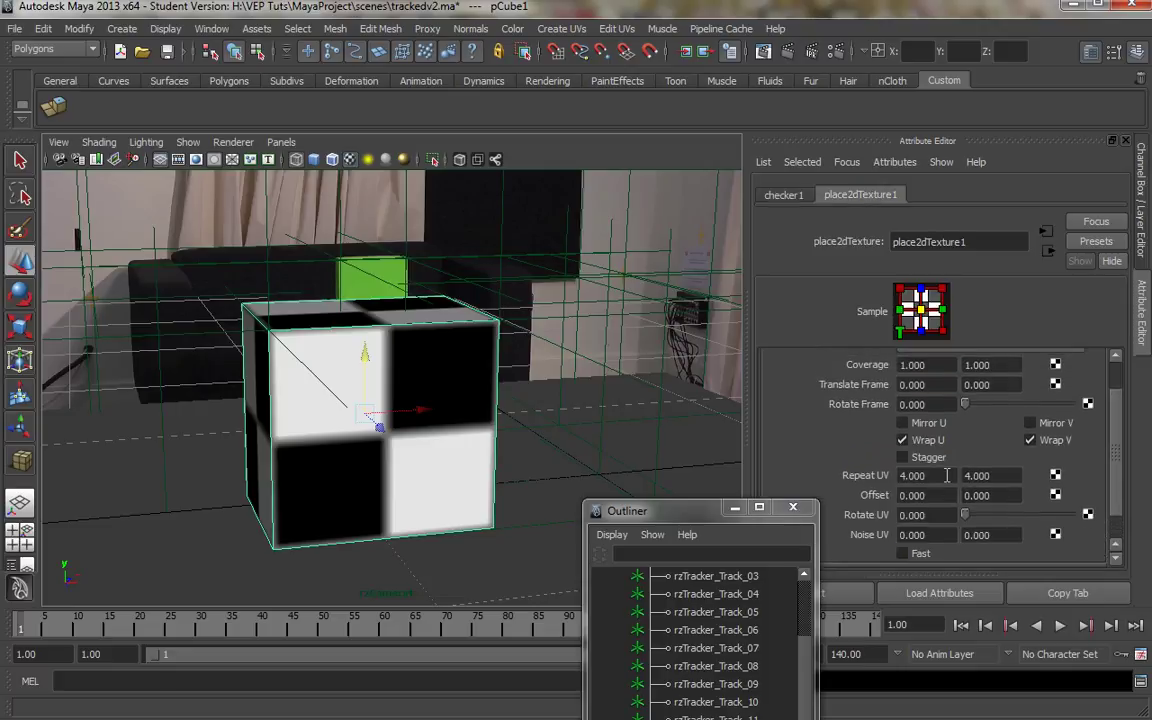
drag(946, 476, 877, 475)
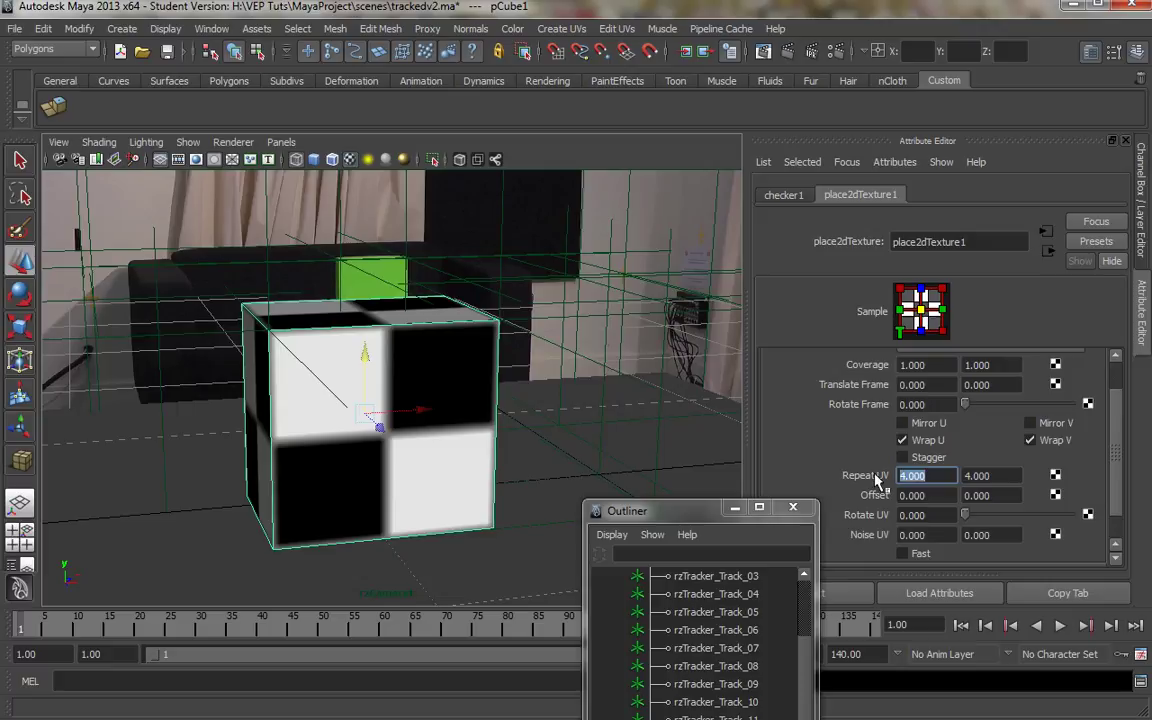
text(8)
key(Tab)
text(8)
key(Return)
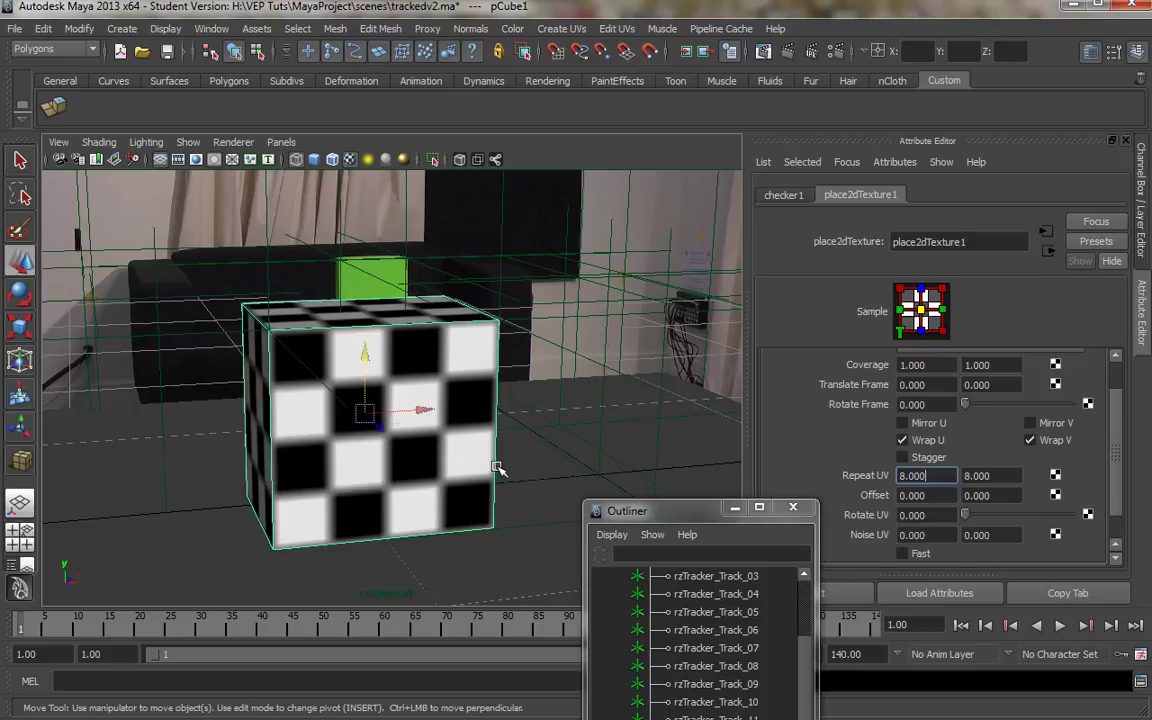
Step: Assign the existing checkered lambert2 material to the floor plane pPlane1
right_click(568, 452)
click(568, 452)
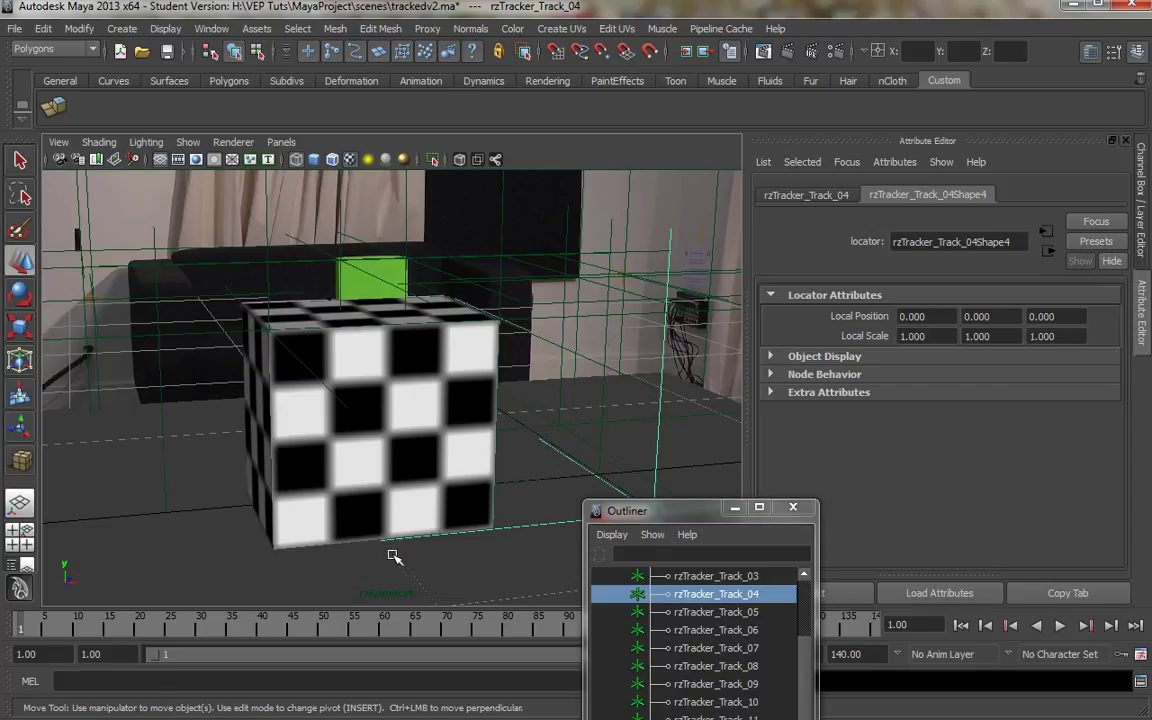
click(280, 508)
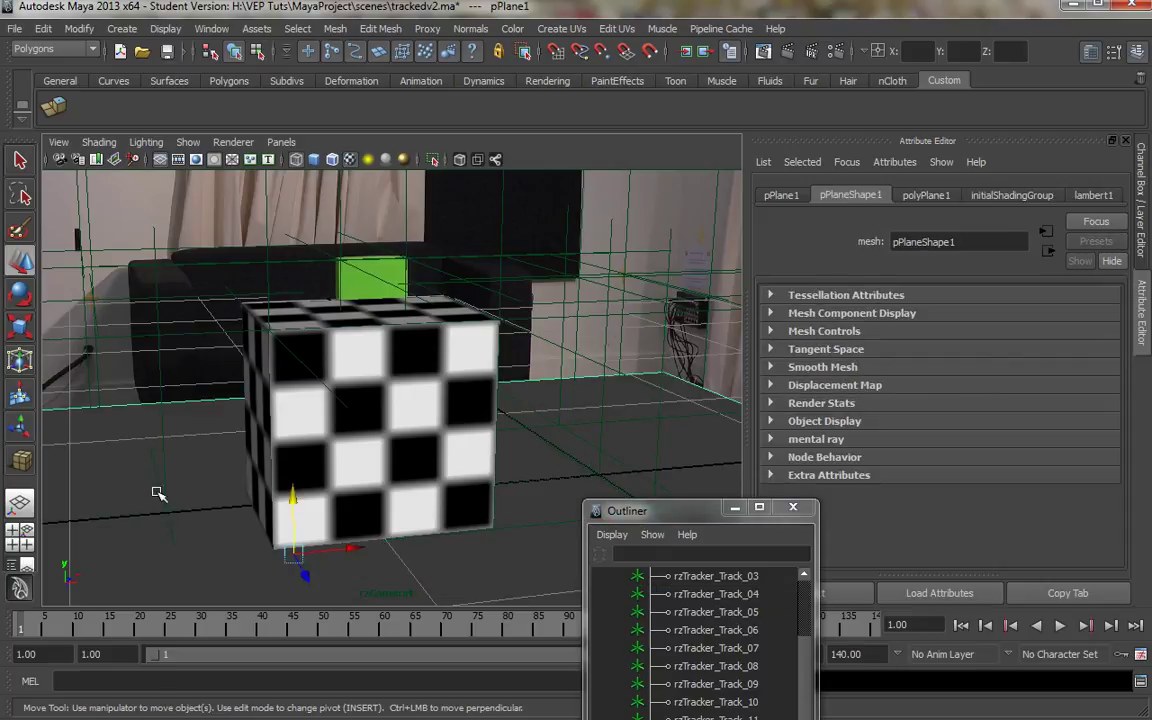
right_drag(208, 570, 336, 672)
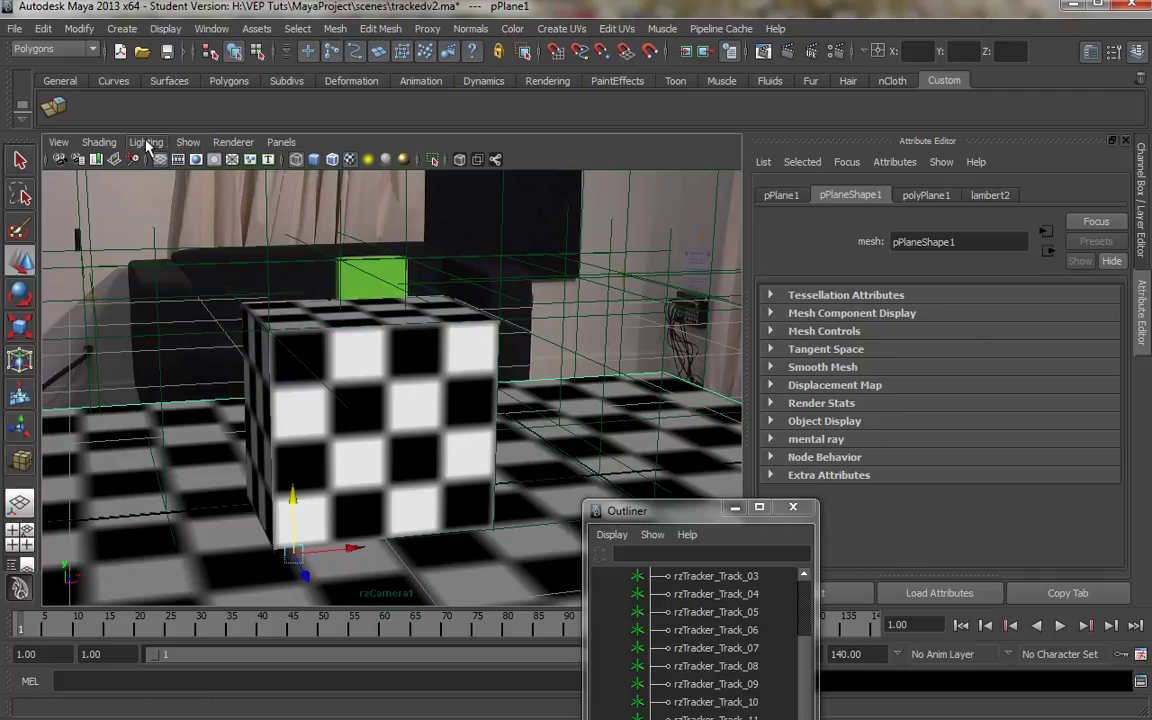
Step: Turn on X-Ray shading in the camera view and playblast the shot to review the track
click(99, 142)
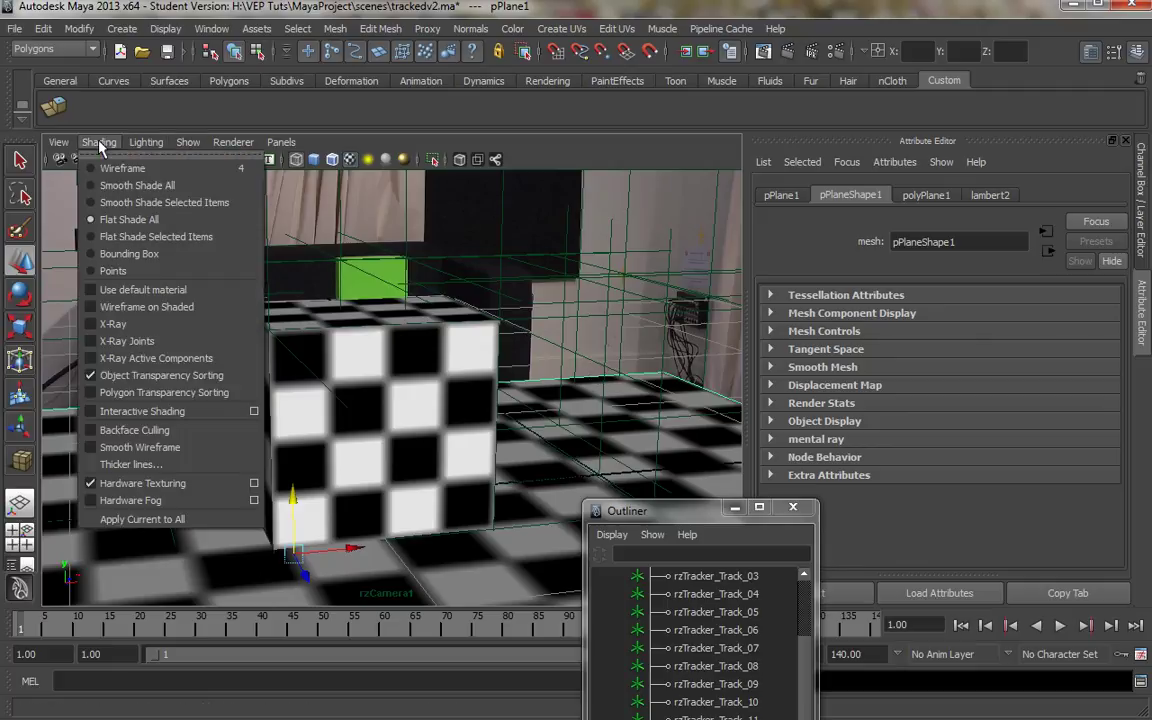
click(93, 327)
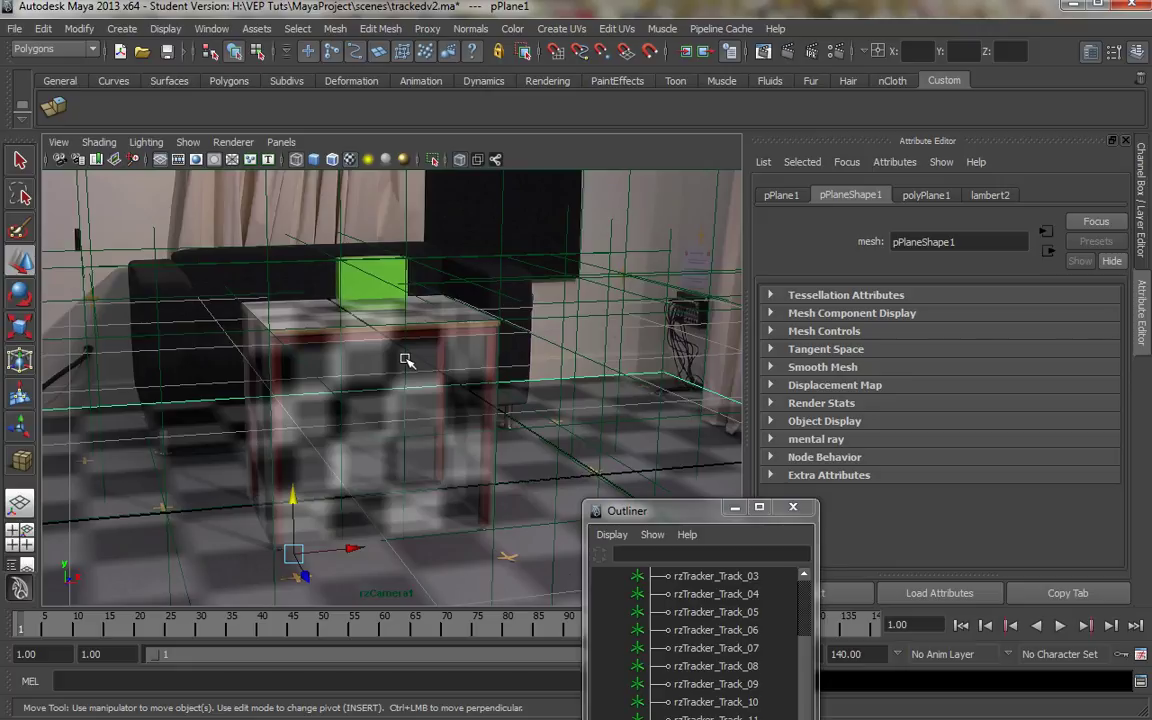
click(330, 30)
mouse_move(192, 32)
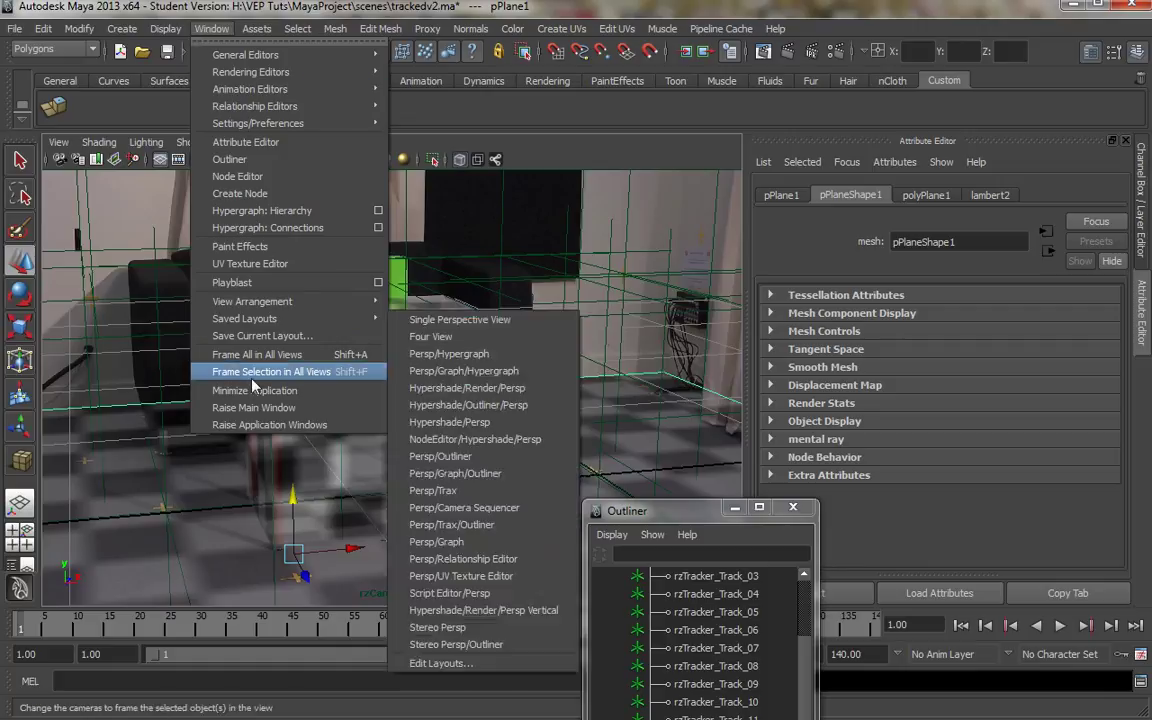
click(262, 284)
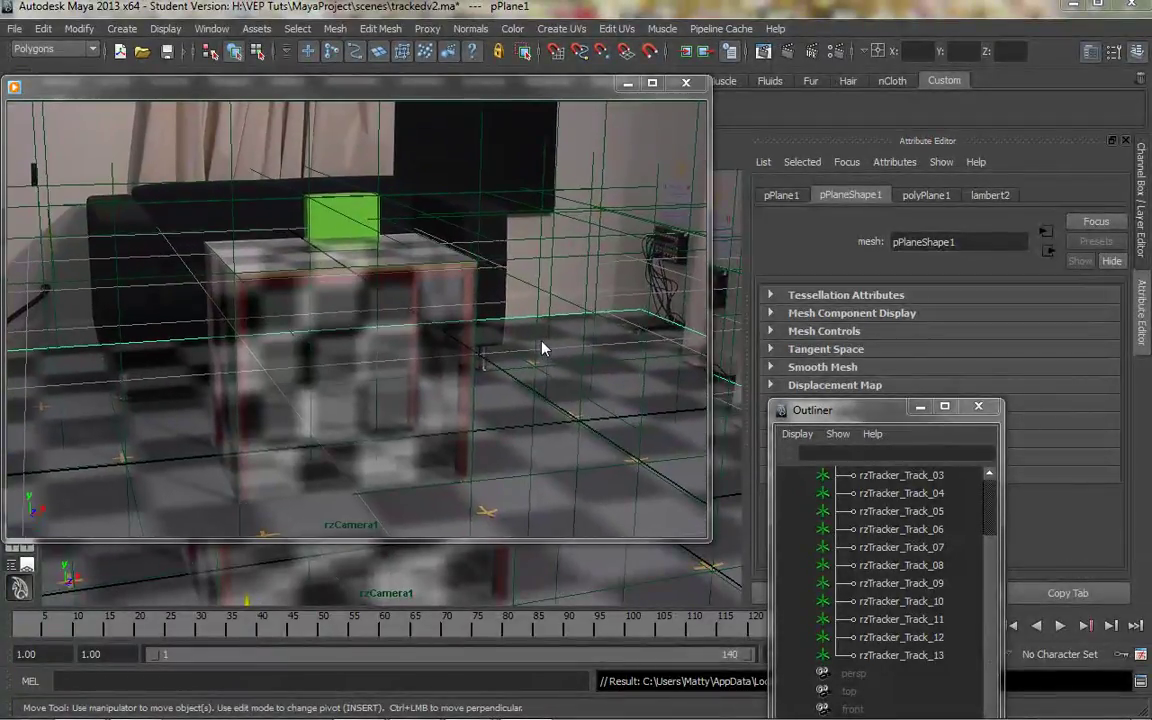
mouse_move(257, 398)
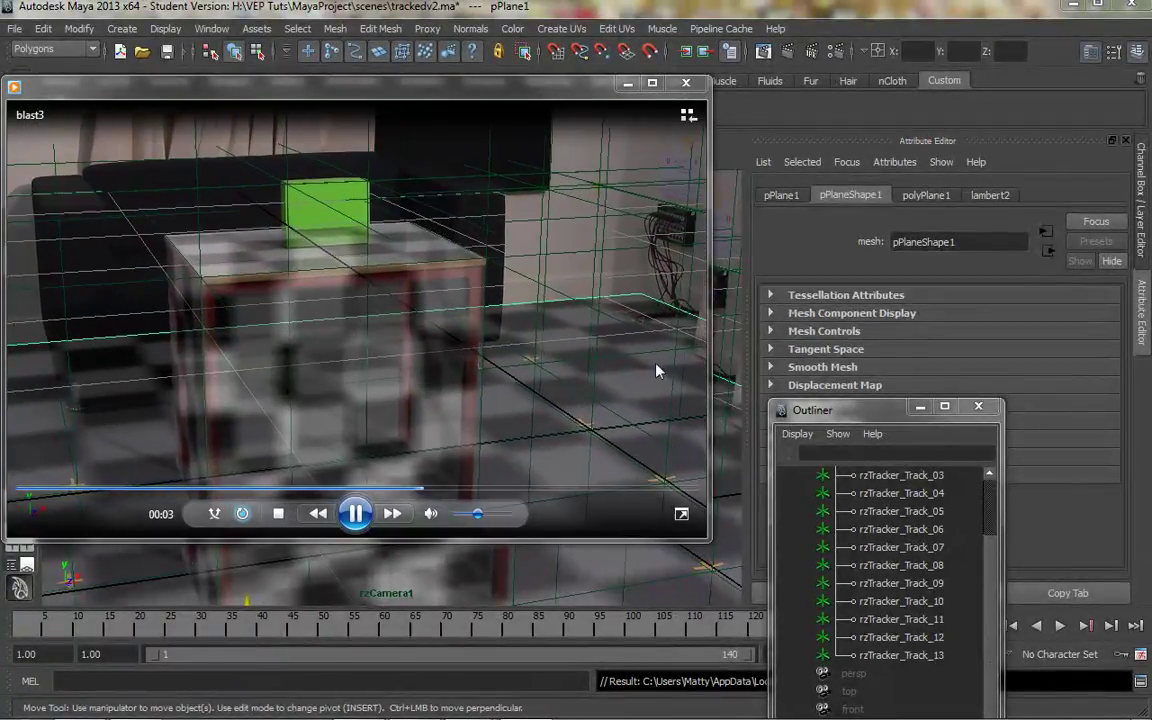